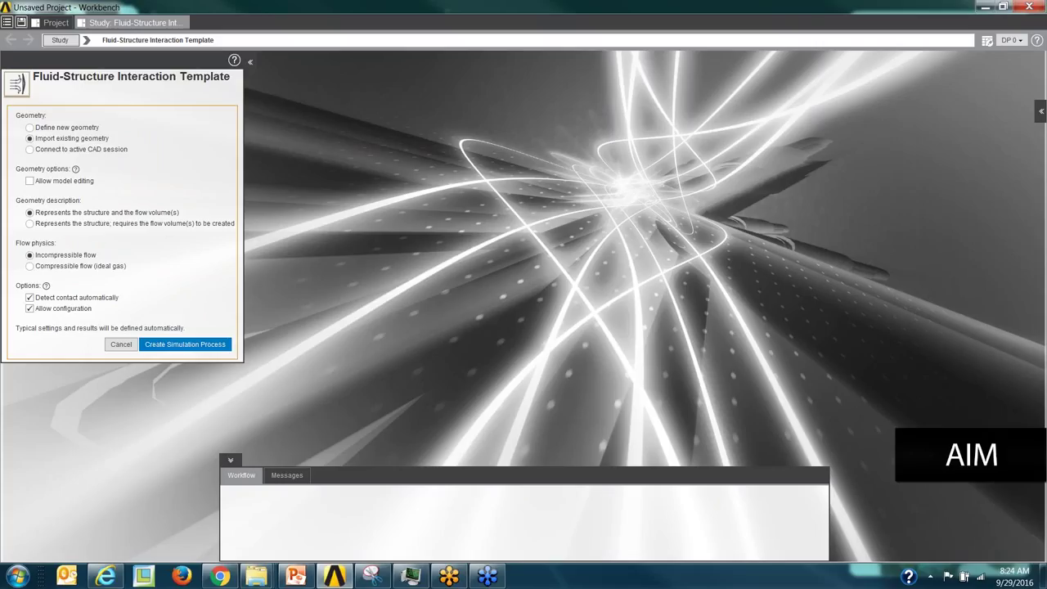
Create the fluid-structure simulation process without automatic contact detection, importing Butterfly_Valve.scdoc from the butterflyvalve folder
click(29, 297)
click(178, 344)
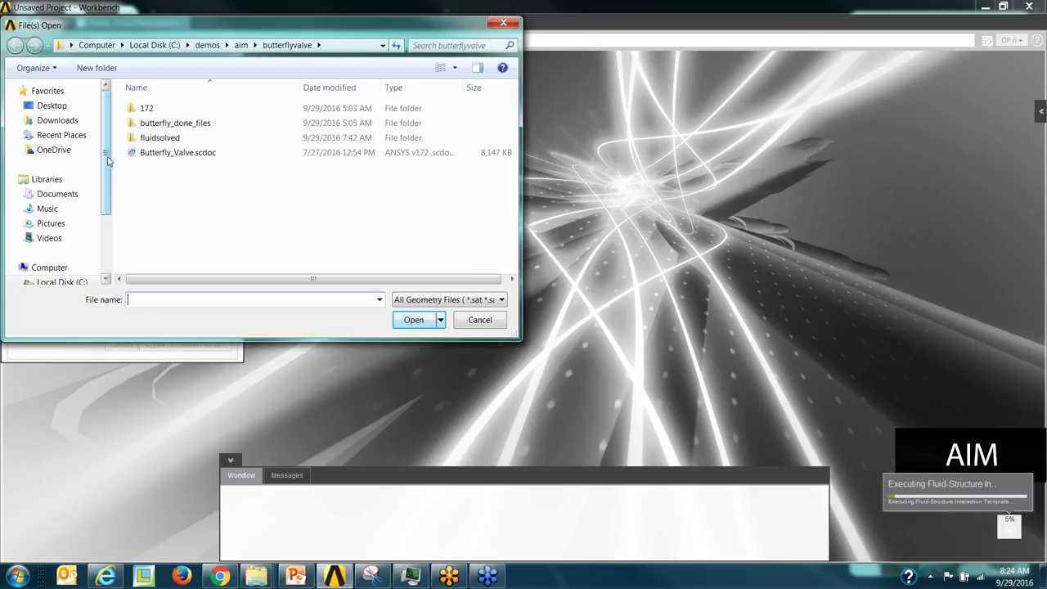
click(239, 48)
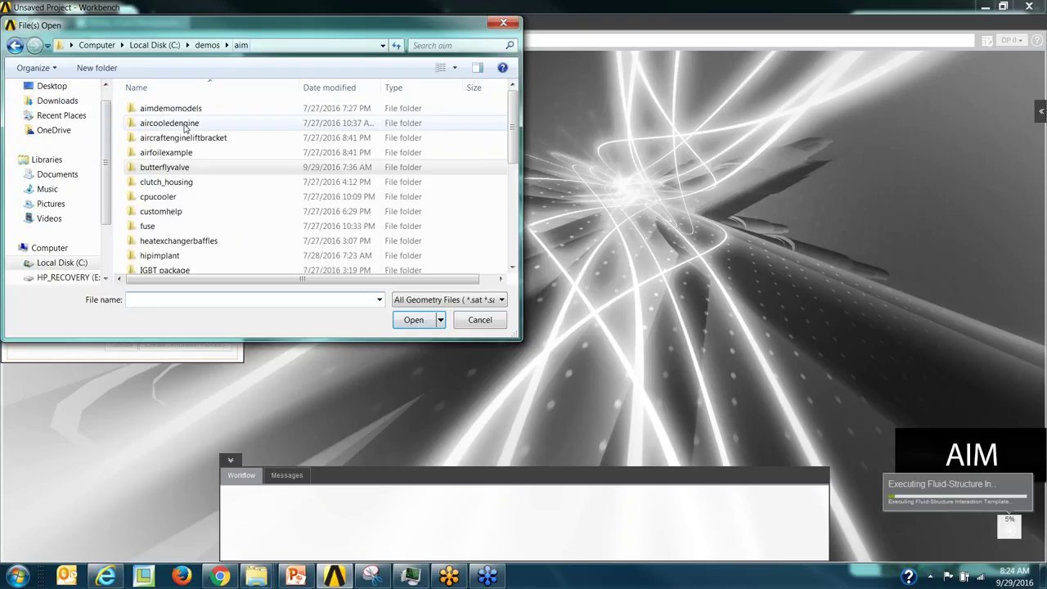
double_click(163, 171)
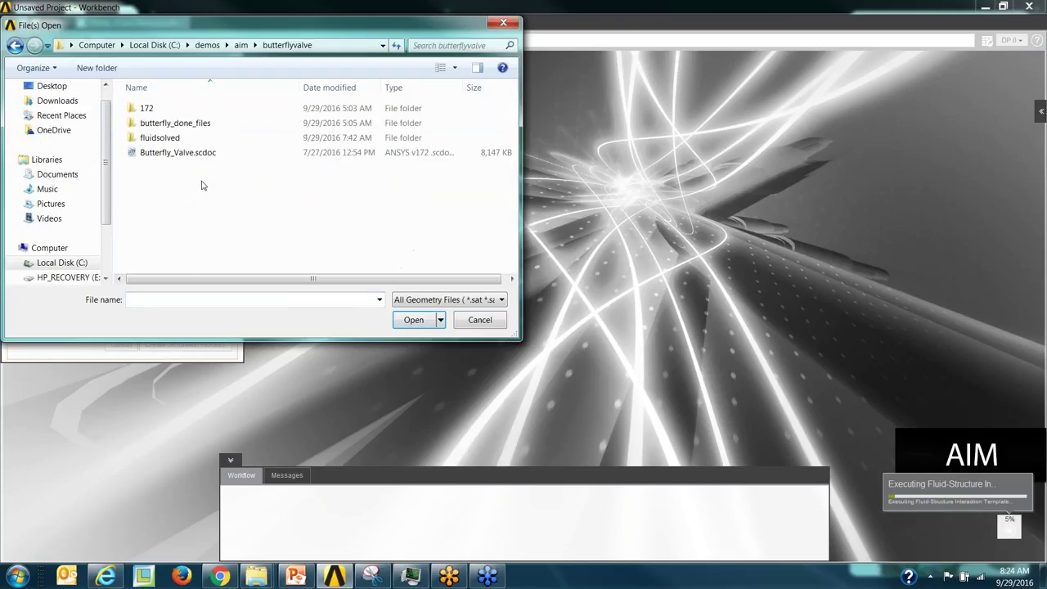
click(163, 155)
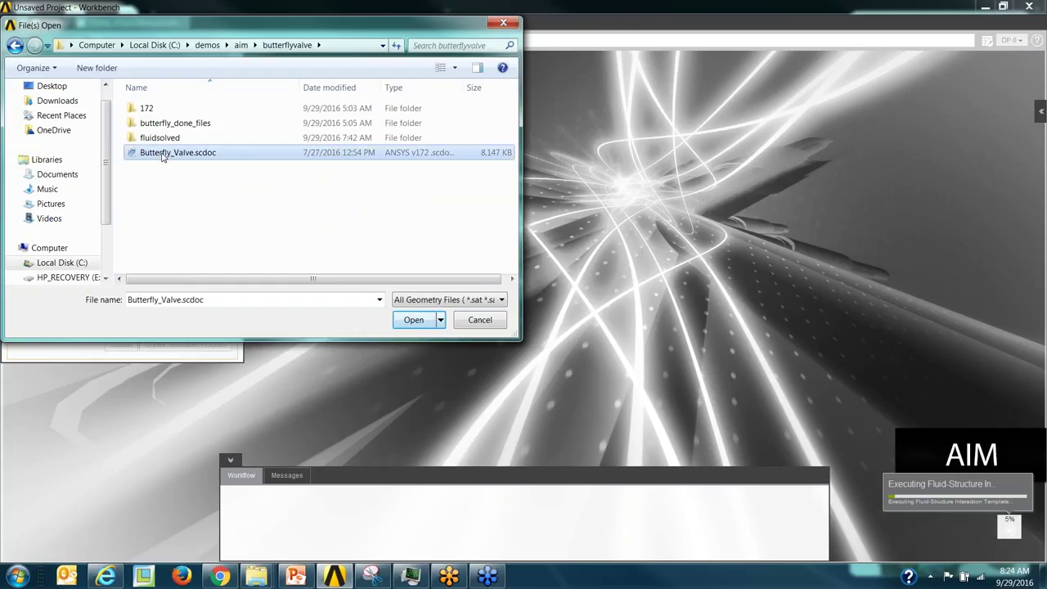
click(414, 320)
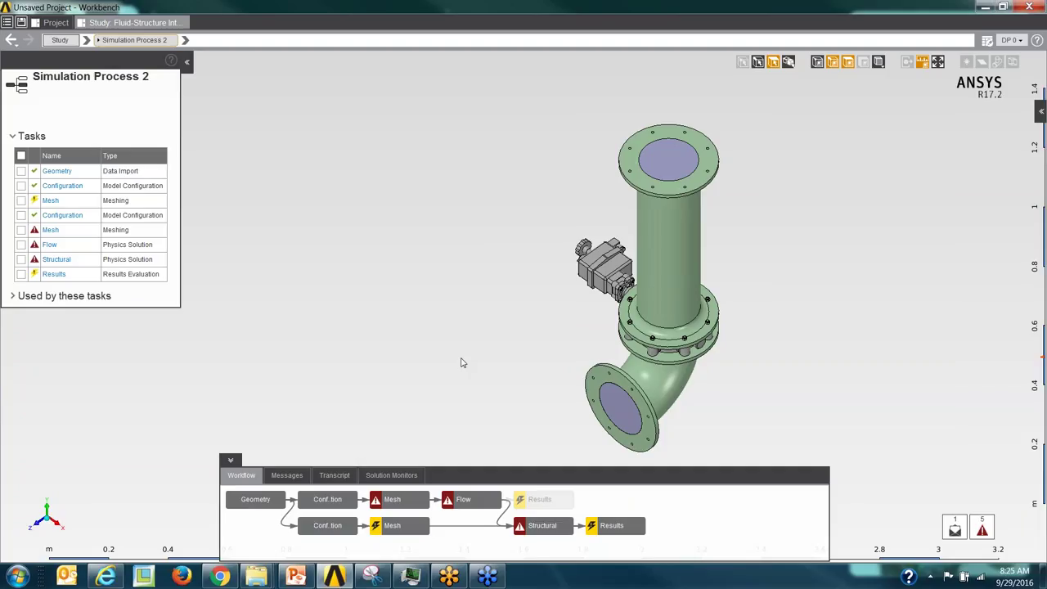
Switch the valve assembly to transparent display and examine the valve disc inside the pipe
click(878, 63)
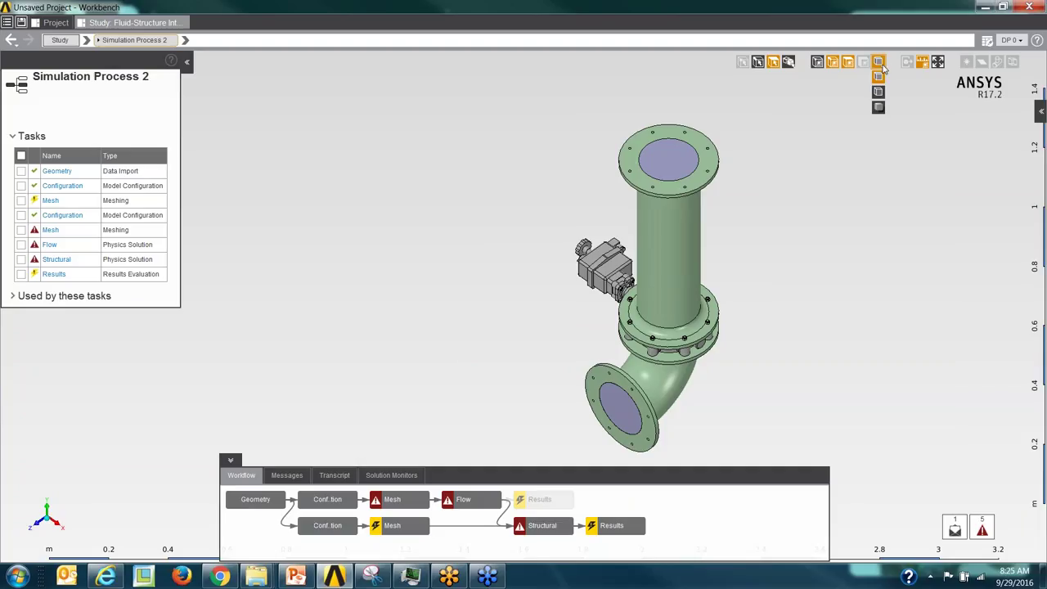
click(877, 107)
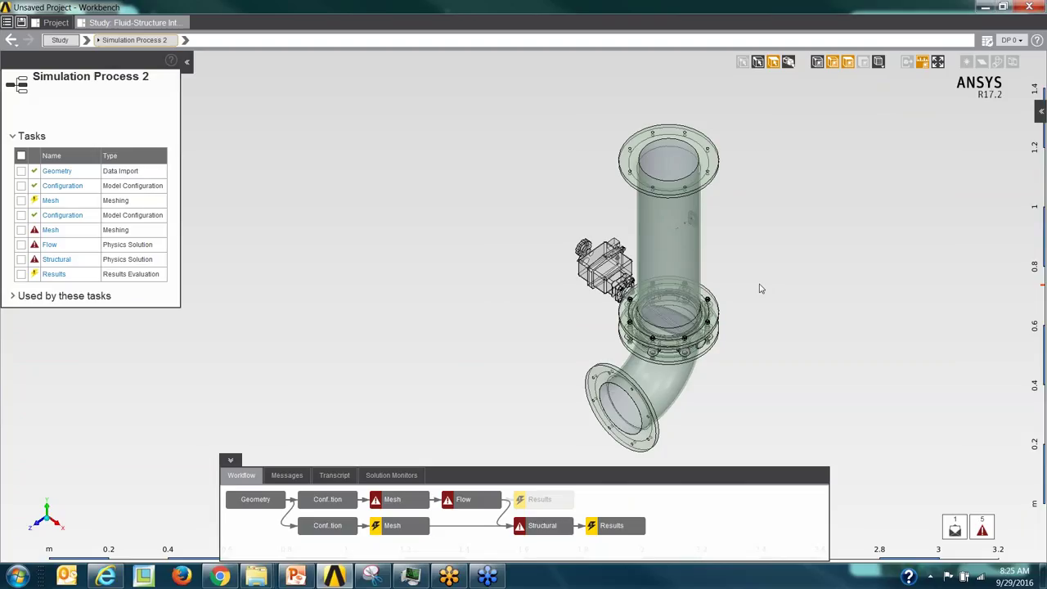
middle_drag(752, 262, 547, 249)
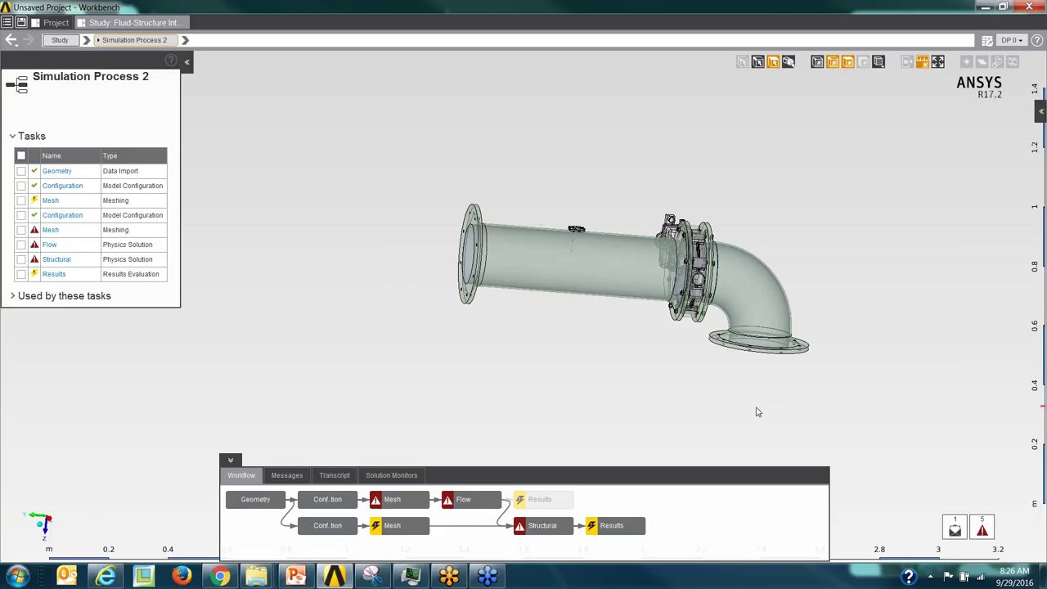
mouse_move(754, 399)
mouse_down()
mouse_move(753, 340)
mouse_move(745, 352)
mouse_move(768, 346)
mouse_up()
mouse_move(516, 268)
mouse_down()
mouse_move(423, 269)
mouse_move(449, 259)
mouse_up()
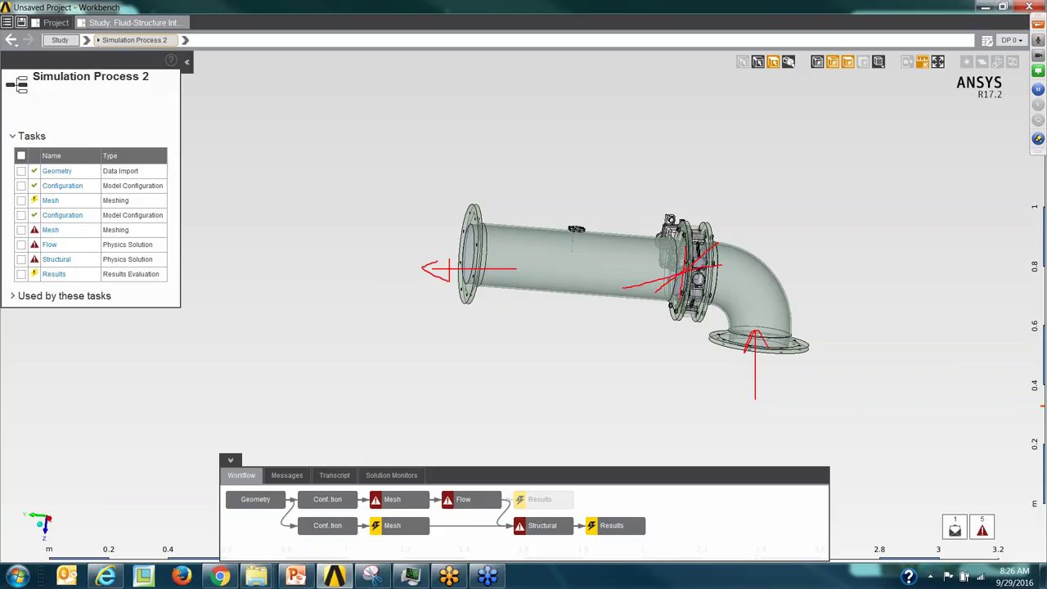
mouse_move(740, 306)
mouse_down()
mouse_move(651, 299)
mouse_move(729, 282)
mouse_up()
mouse_move(765, 342)
mouse_down()
mouse_move(749, 306)
mouse_move(720, 284)
mouse_move(682, 275)
mouse_move(623, 286)
mouse_move(518, 267)
mouse_up()
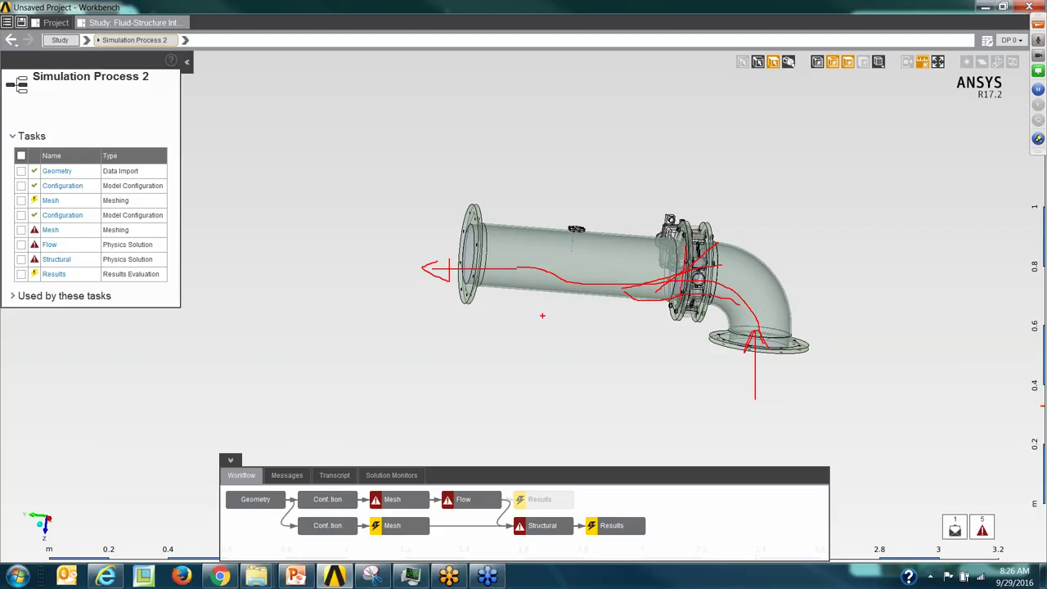
key(Escape)
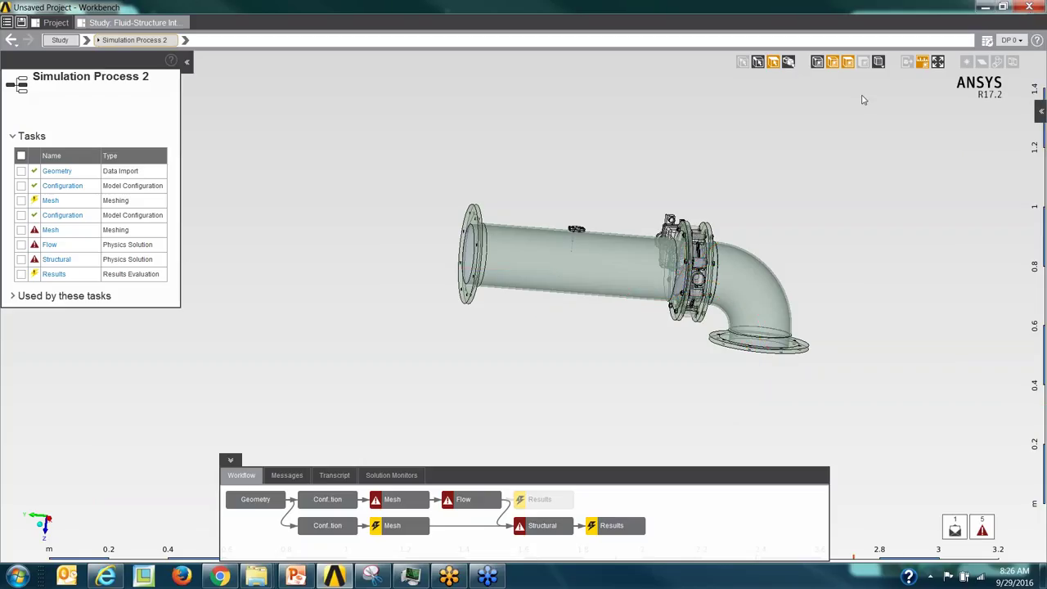
Return the valve assembly to standard display in an upright isometric orientation
click(878, 63)
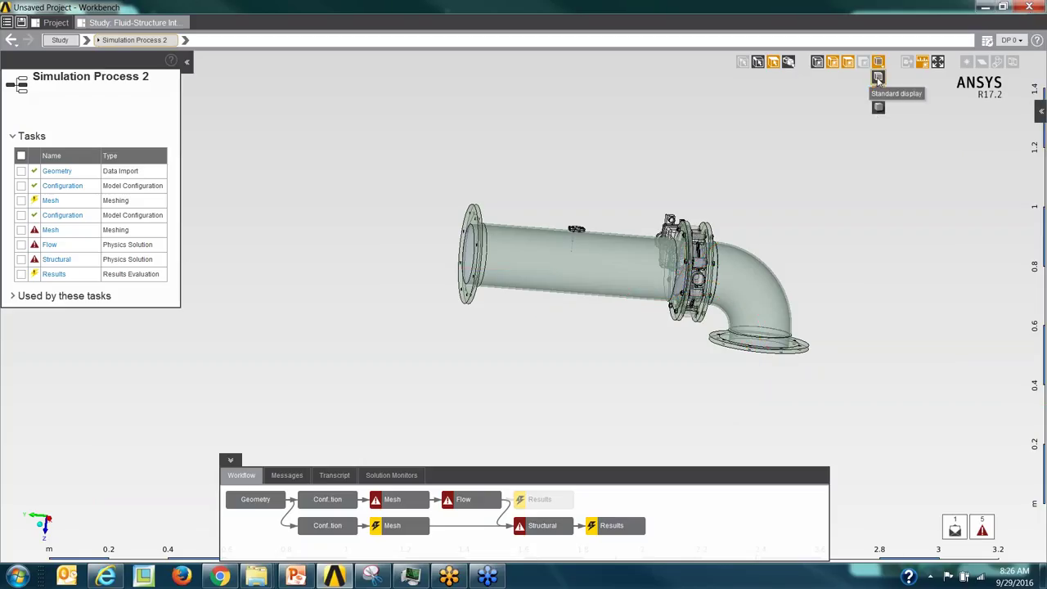
click(879, 77)
middle_drag(589, 357, 692, 251)
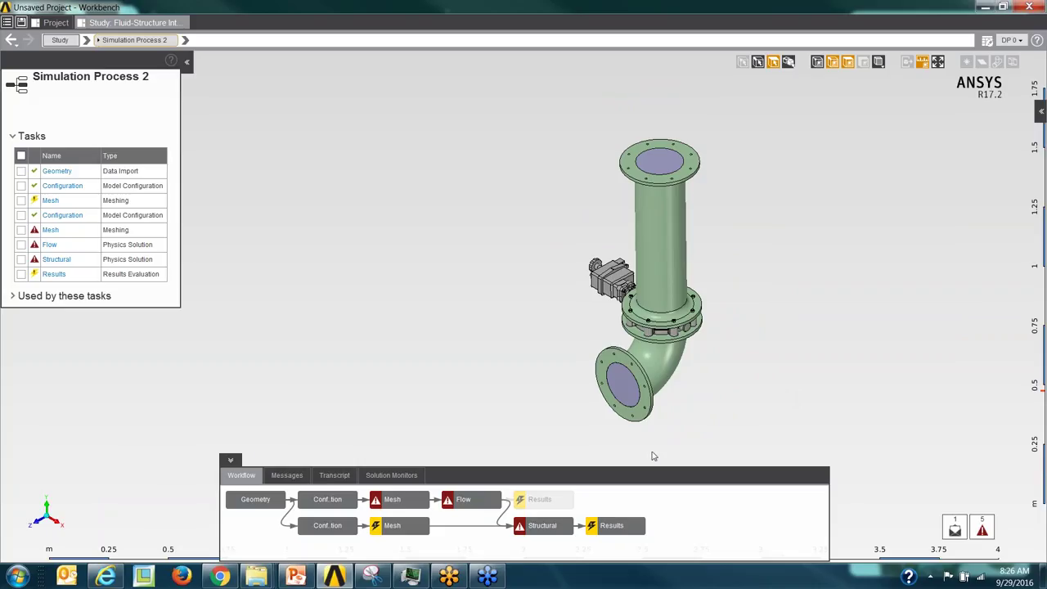
Open the Geometry task and review the workflow's flow branch and structural branch
click(255, 499)
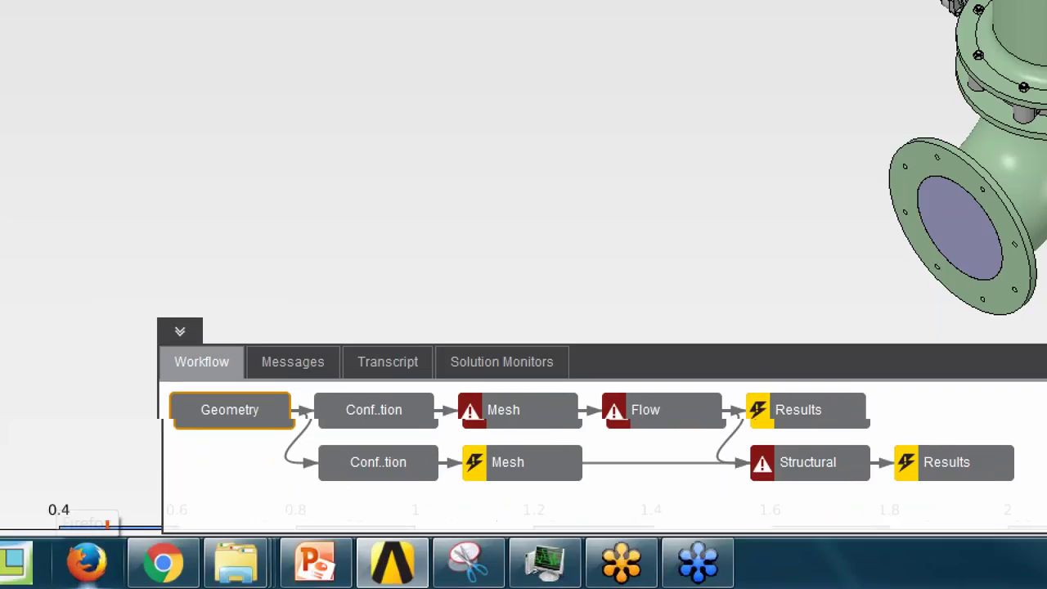
mouse_move(79, 384)
ctrl+mouse_down()
mouse_move(182, 406)
mouse_move(677, 437)
mouse_move(836, 434)
ctrl+mouse_up()
mouse_move(191, 435)
ctrl+mouse_down()
mouse_move(801, 500)
mouse_move(940, 494)
ctrl+mouse_up()
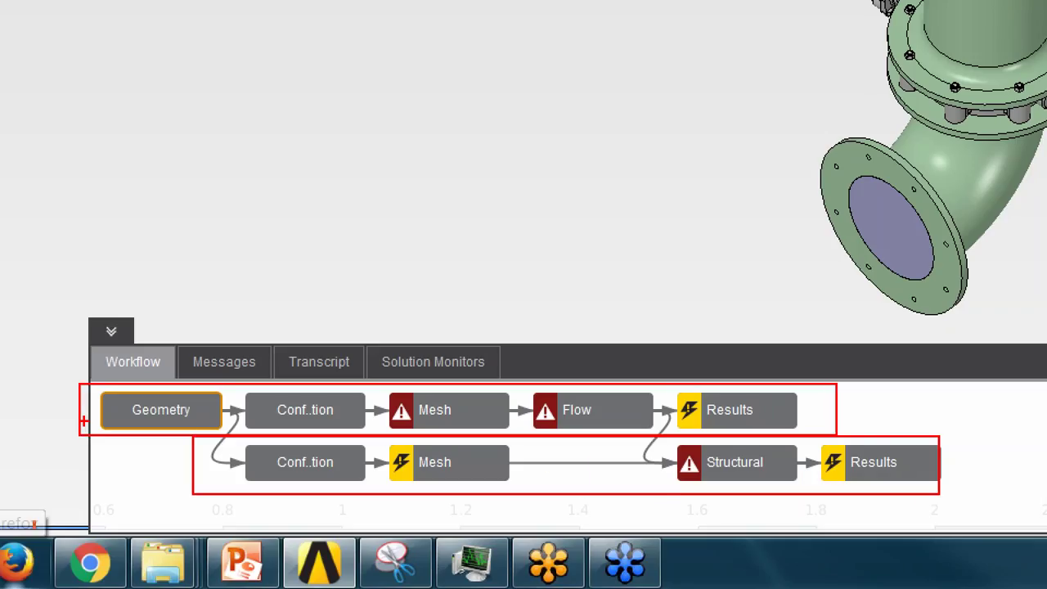
key(Escape)
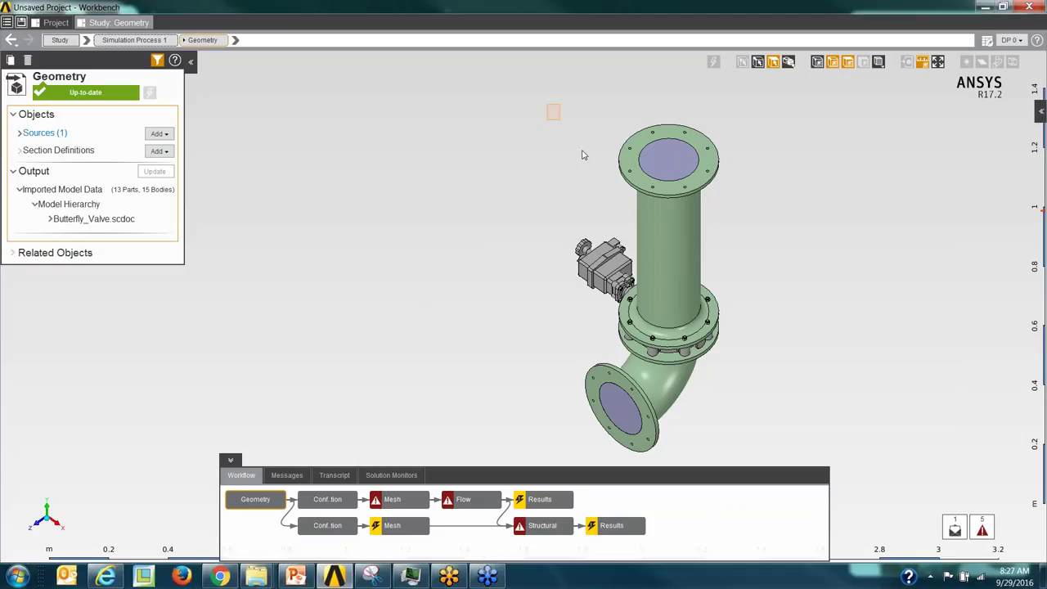
Box-select the assembly's solid bodies using the body selection filter and look over what can be added to the Geometry task
drag(583, 154, 746, 464)
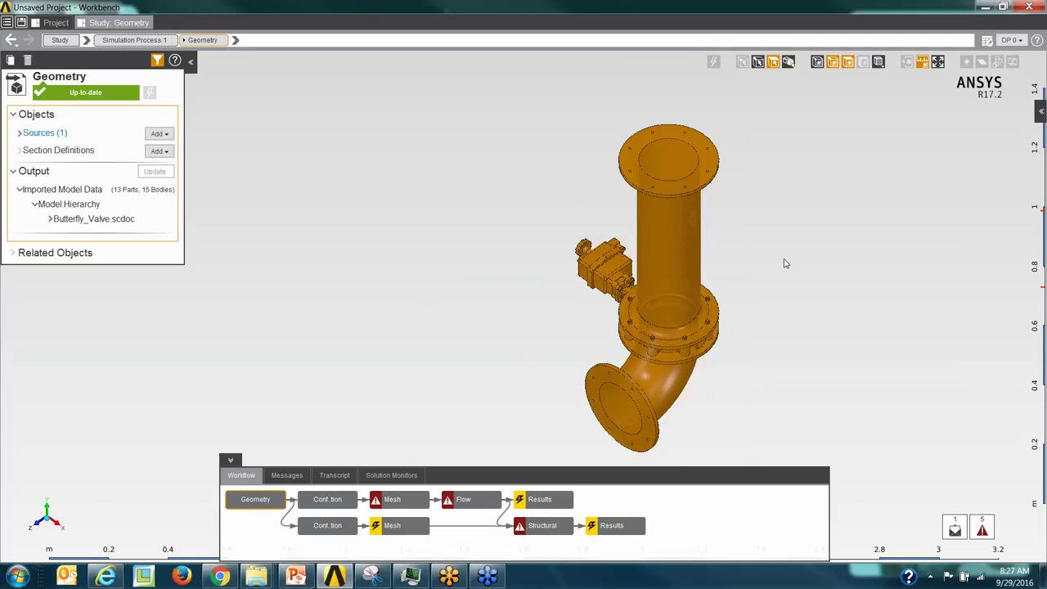
click(837, 199)
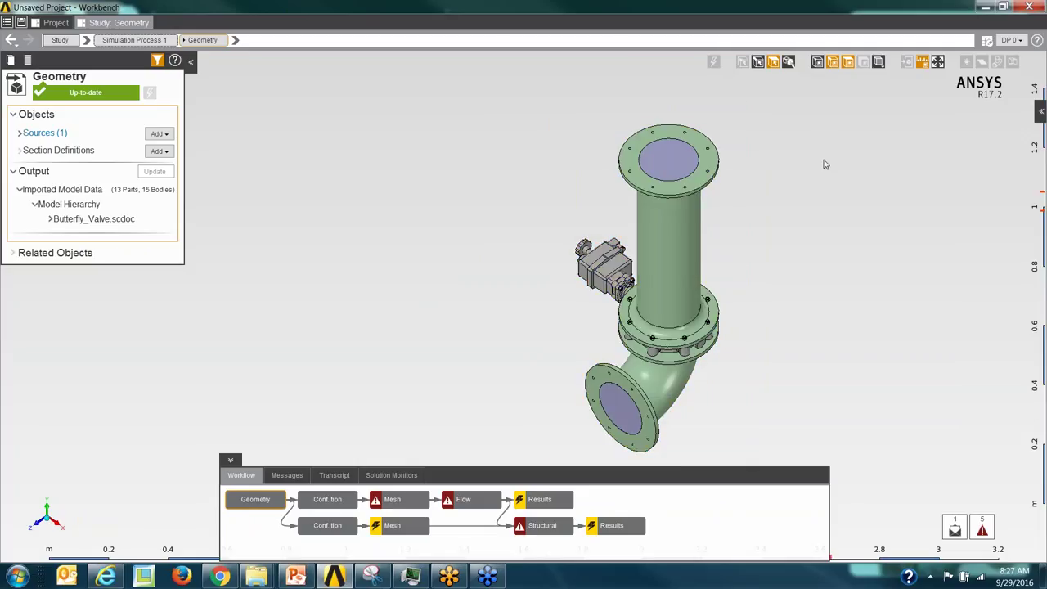
click(787, 63)
drag(550, 107, 757, 462)
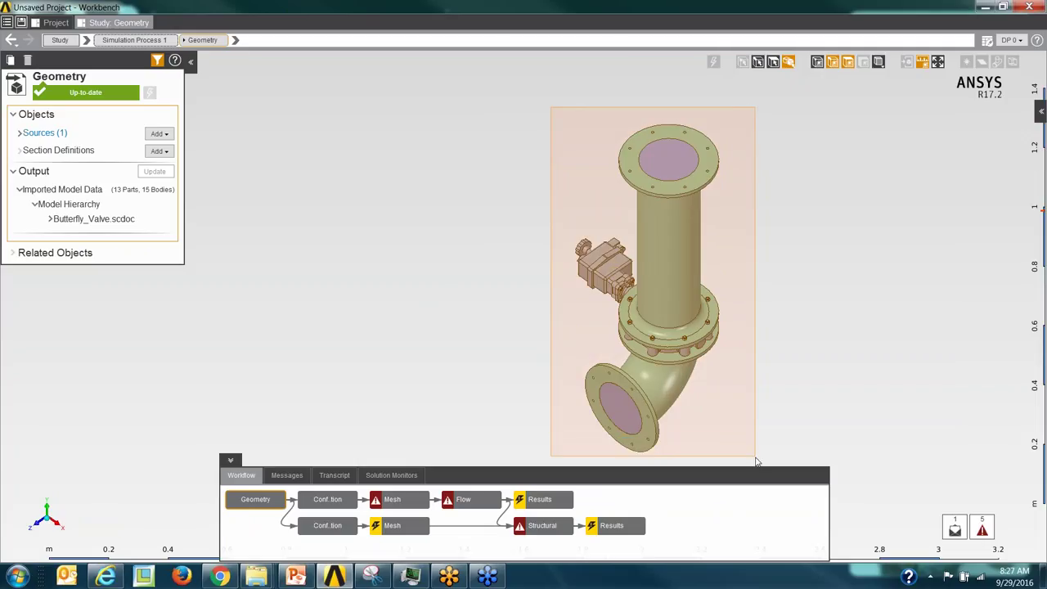
click(664, 175)
right_click(801, 217)
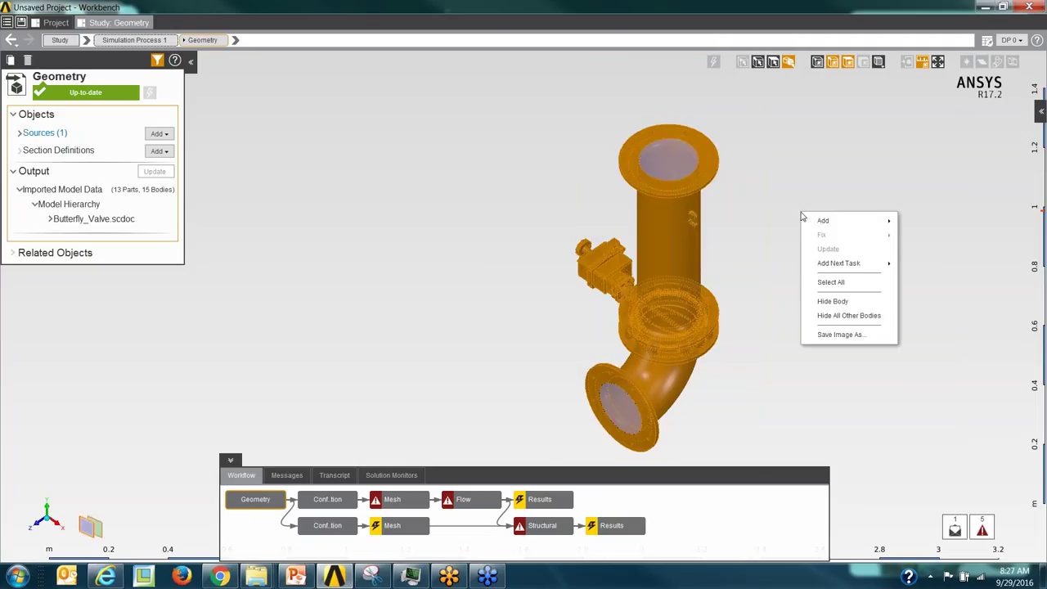
mouse_move(848, 219)
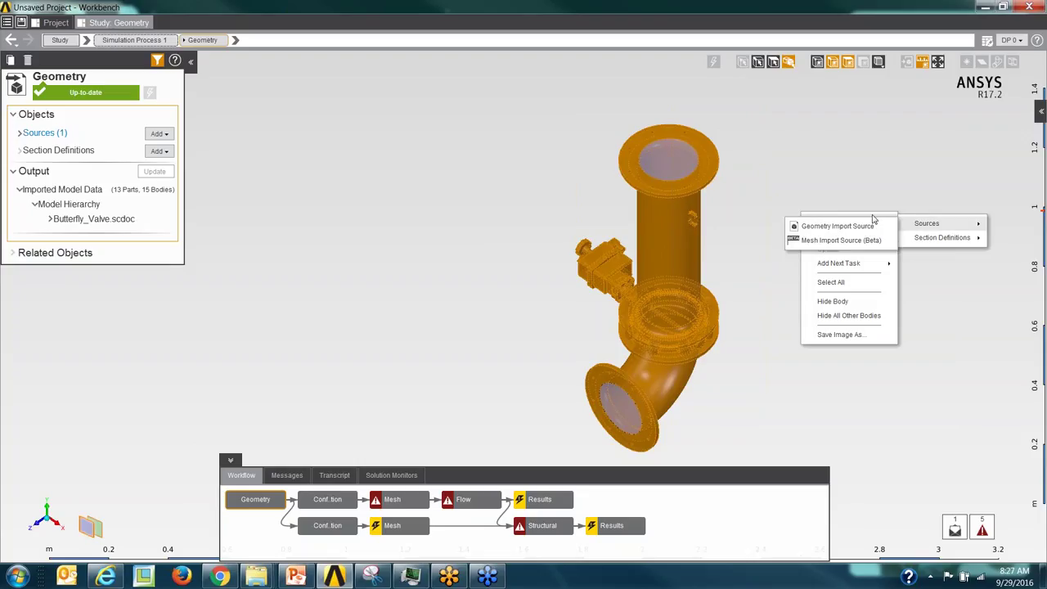
click(824, 168)
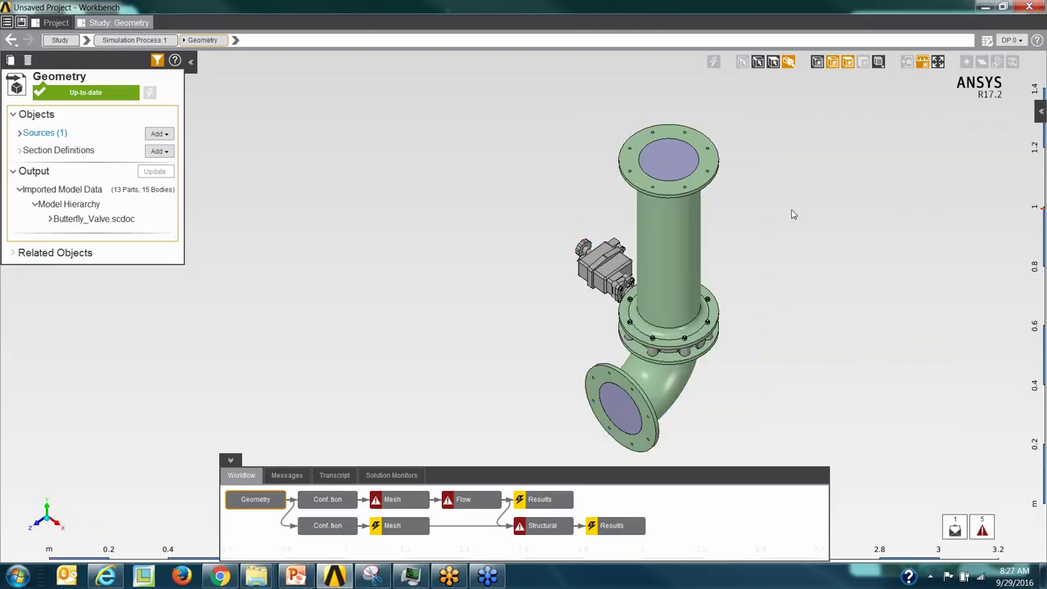
Add a suppress control to the flow branch's Configuration task covering the 14 solid volumes around the fluid
click(327, 499)
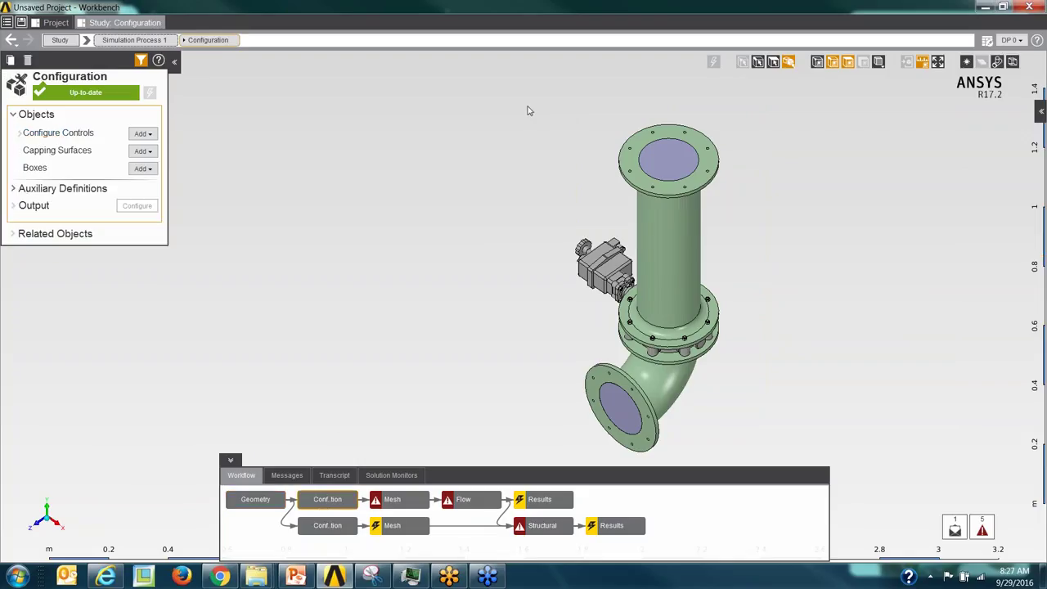
drag(529, 111, 758, 460)
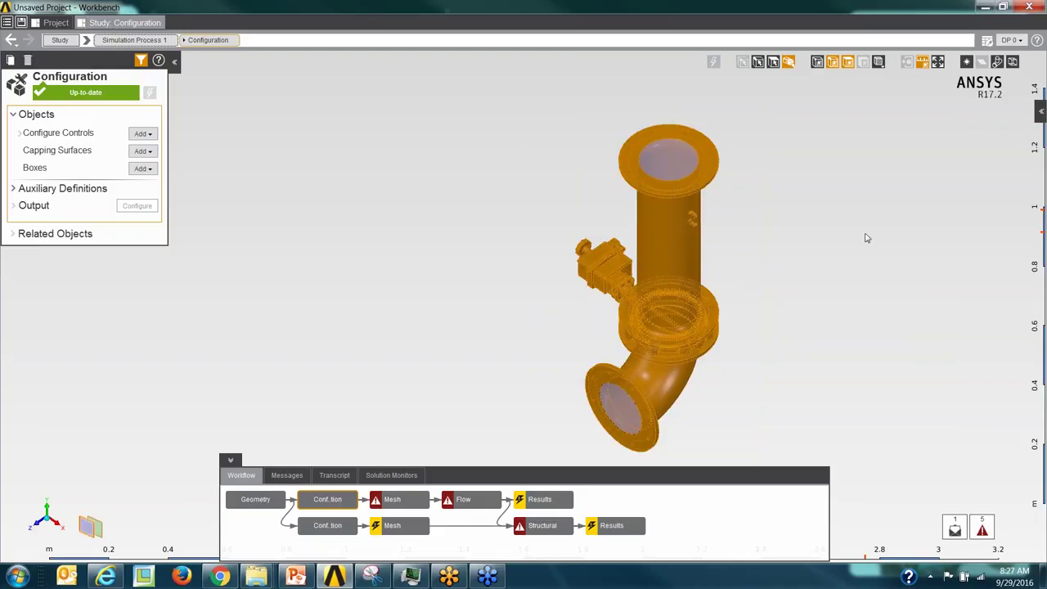
right_click(758, 212)
mouse_move(810, 215)
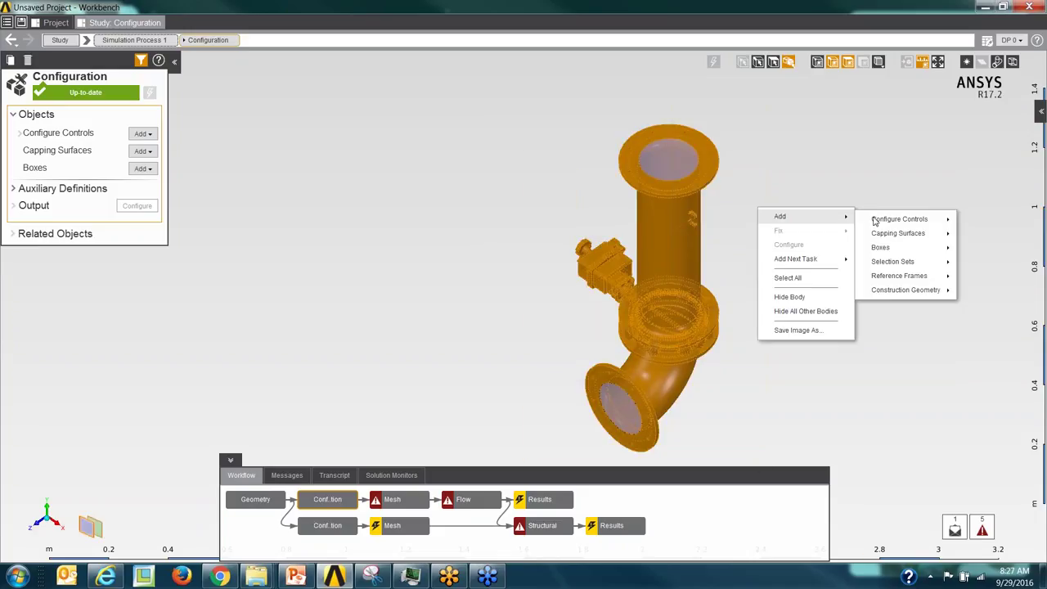
mouse_move(888, 225)
click(804, 236)
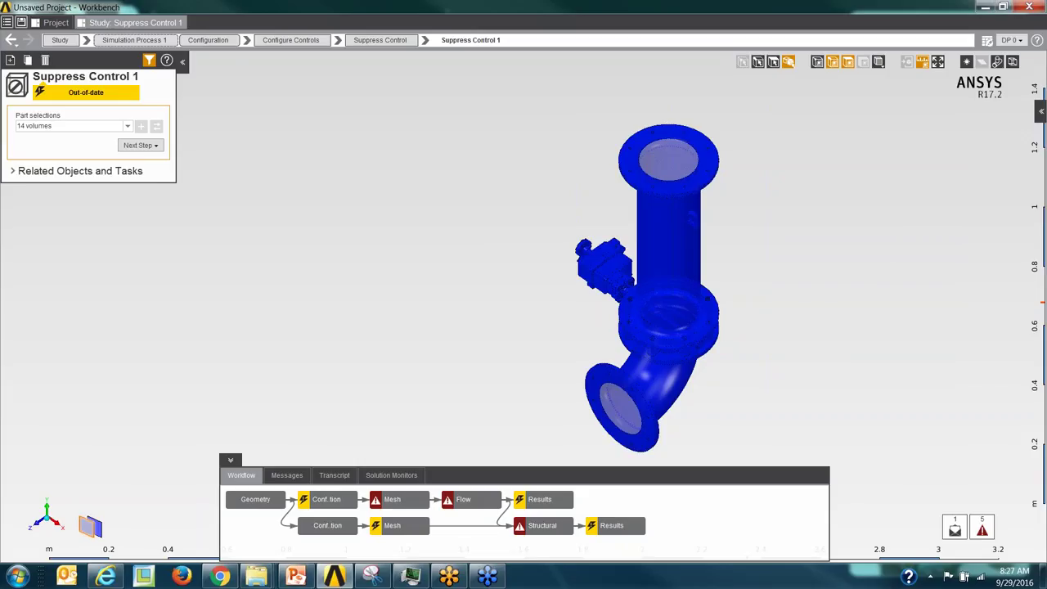
Update the flow branch's configuration with the suppress control and inspect the pipe's fluid volume
right_click(748, 304)
click(779, 361)
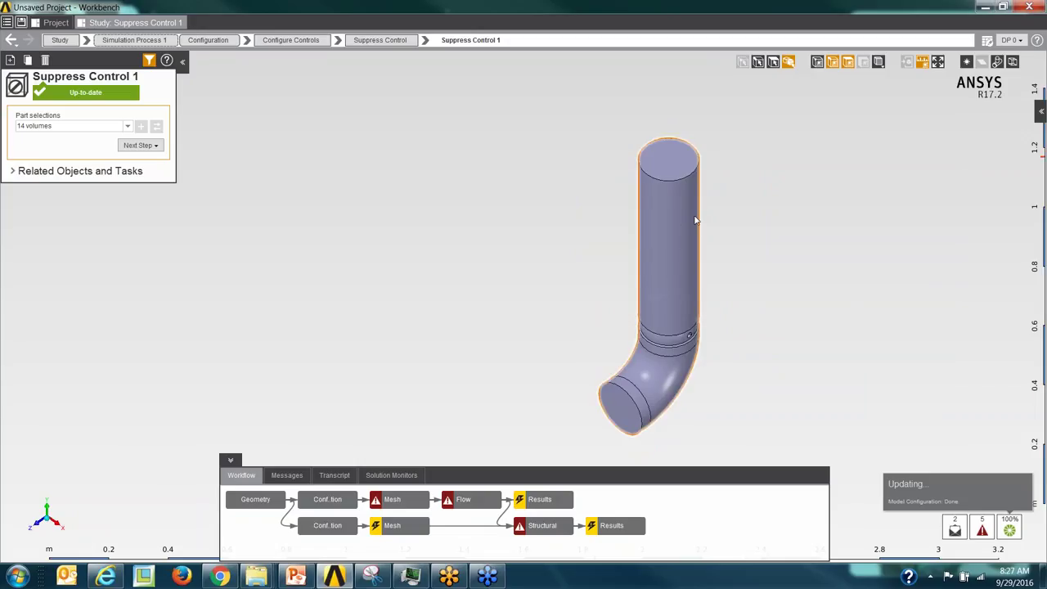
middle_drag(582, 297, 320, 346)
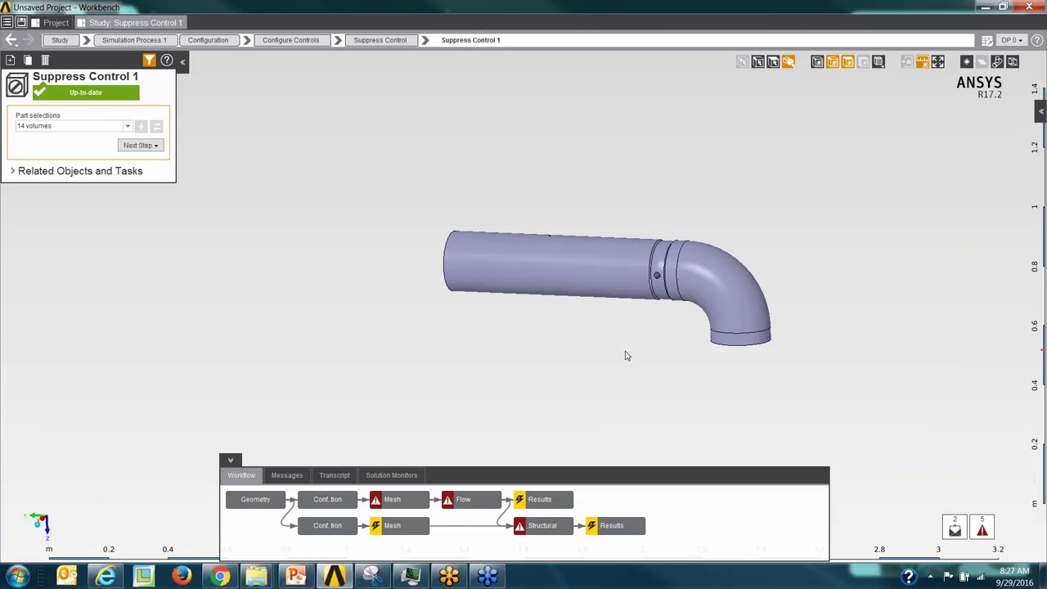
middle_drag(627, 355, 564, 371)
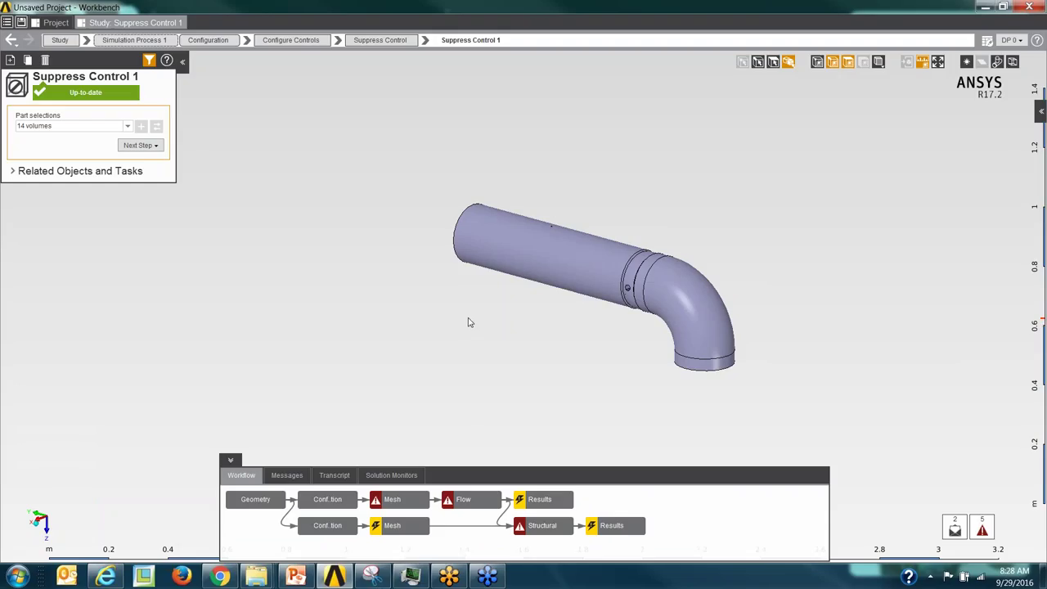
Open the Inflation 1 control that needs fixing in the flow branch's Mesh task
click(399, 502)
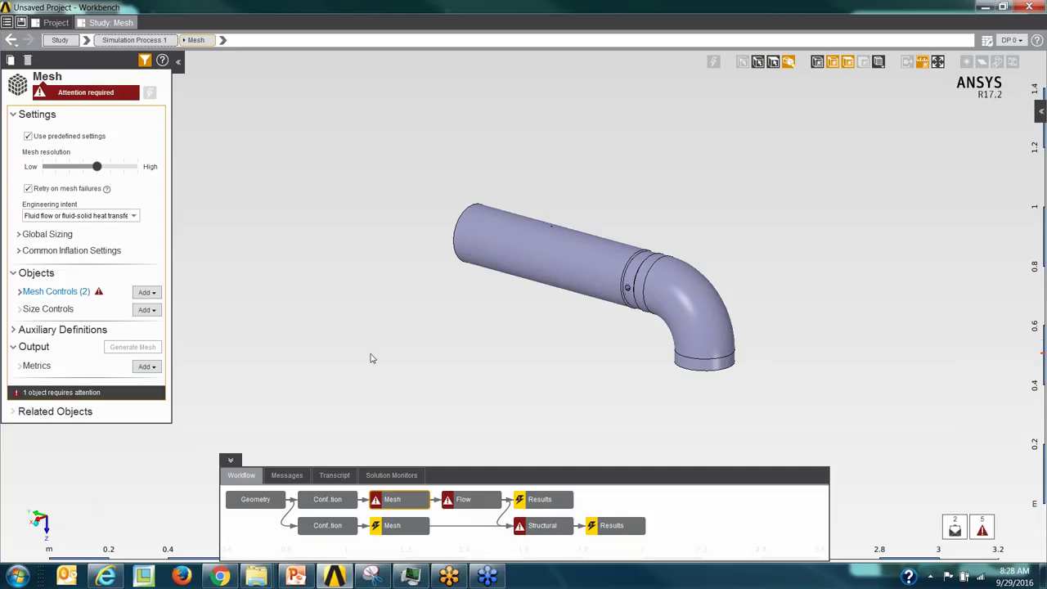
right_click(338, 215)
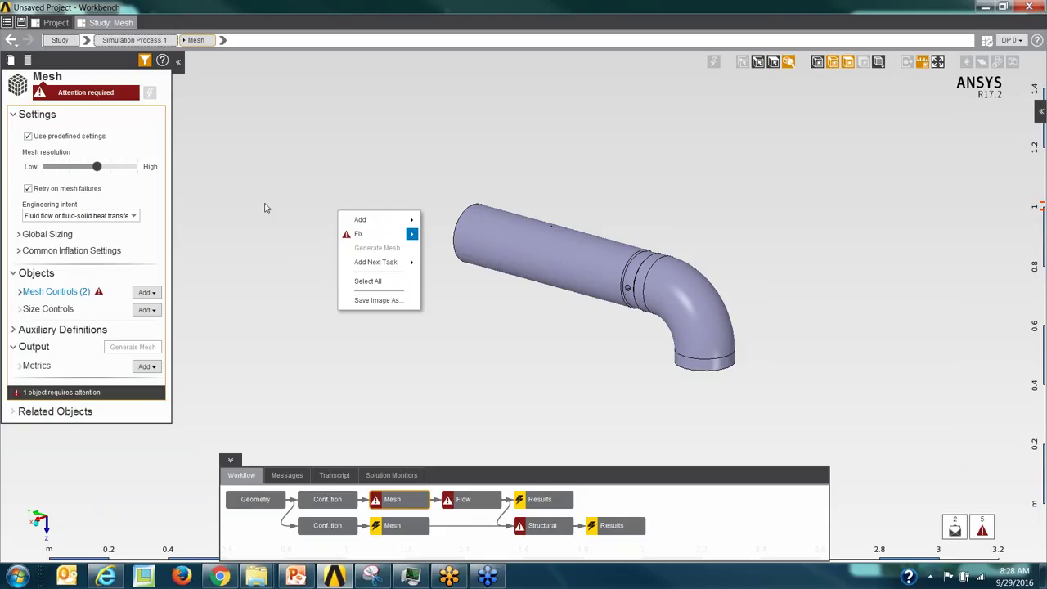
mouse_move(360, 235)
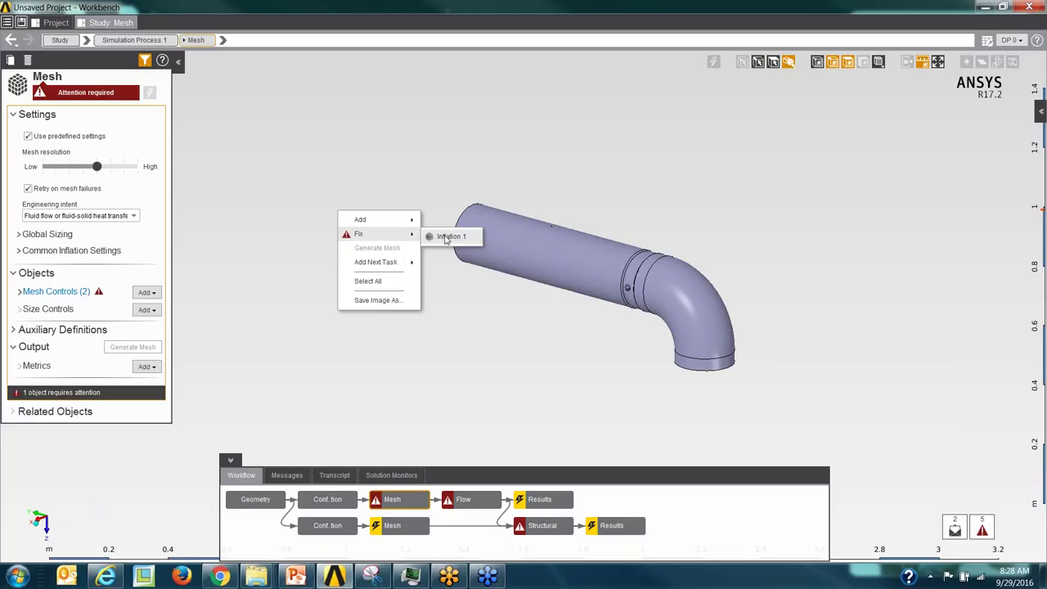
click(449, 236)
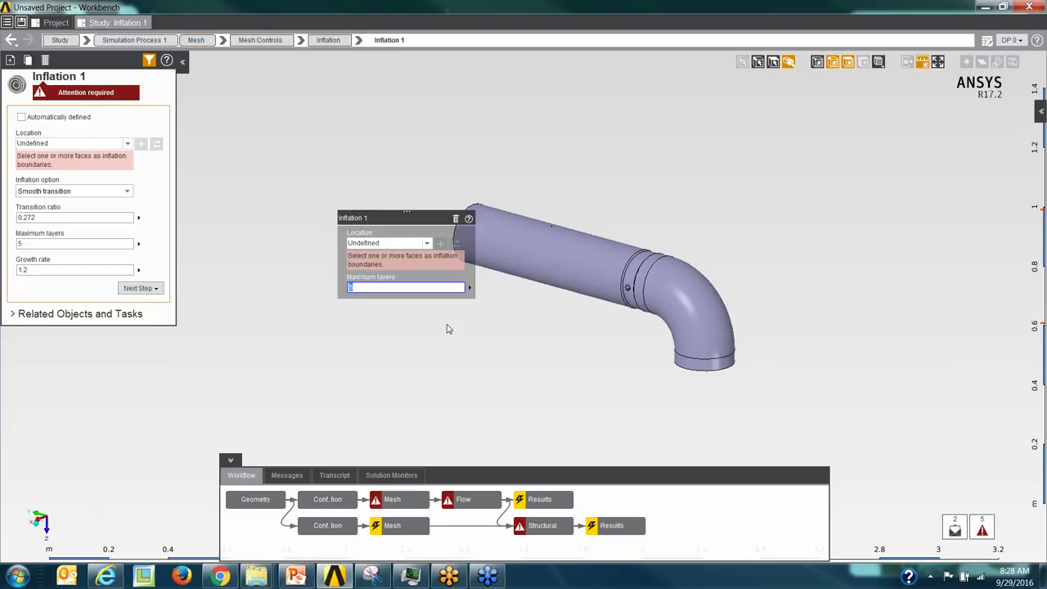
Set the Inflation 1 location to all of the fluid volume's faces except the two circular pipe ends
scroll(817, 263, down, 2)
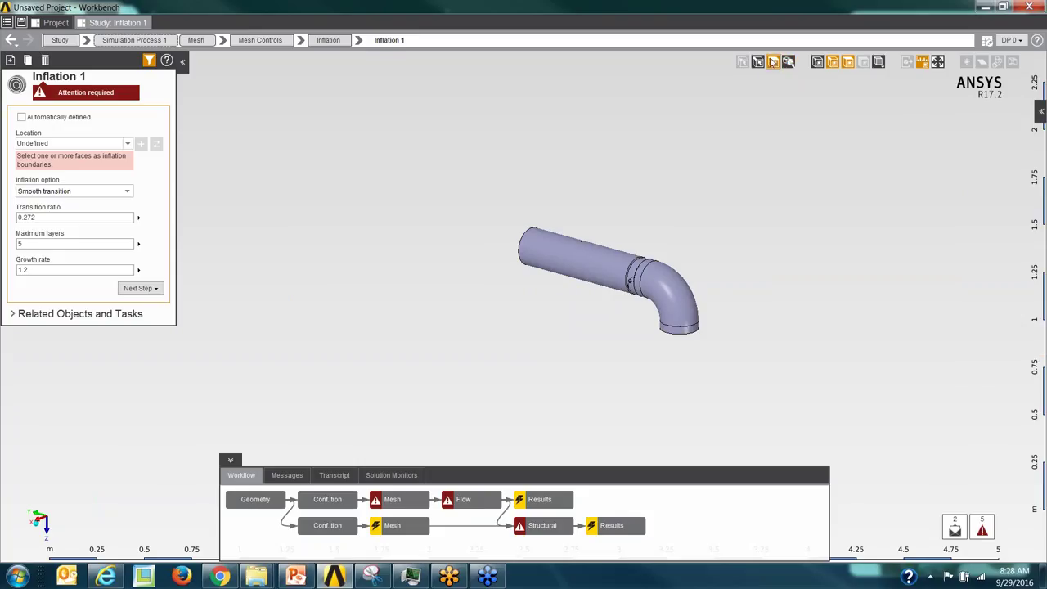
middle_drag(495, 211, 513, 199)
drag(500, 210, 736, 376)
middle_drag(624, 367, 736, 285)
click(715, 264)
middle_drag(631, 270, 576, 295)
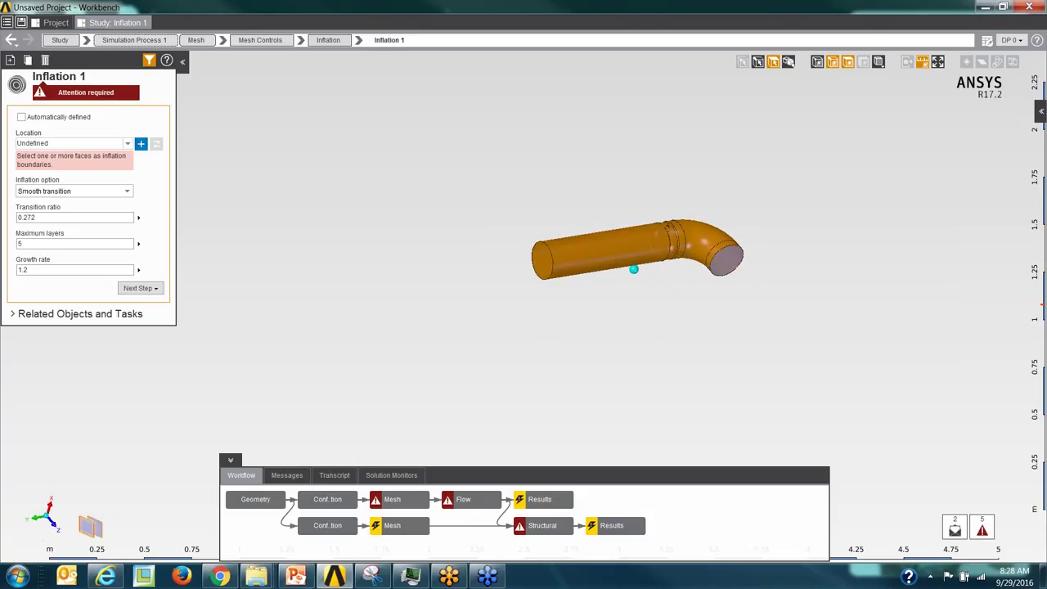
click(553, 272)
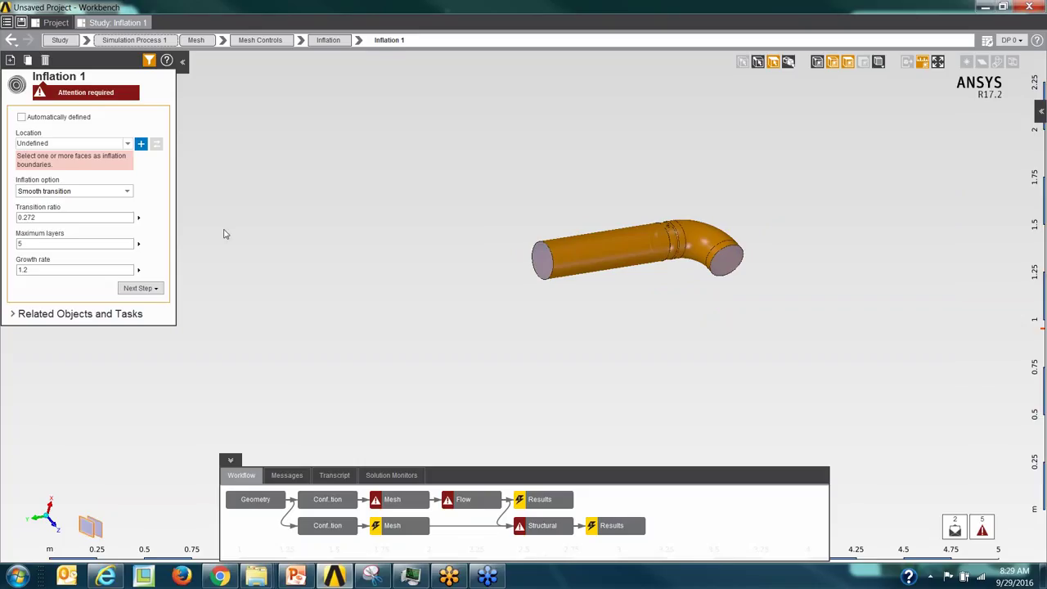
click(140, 144)
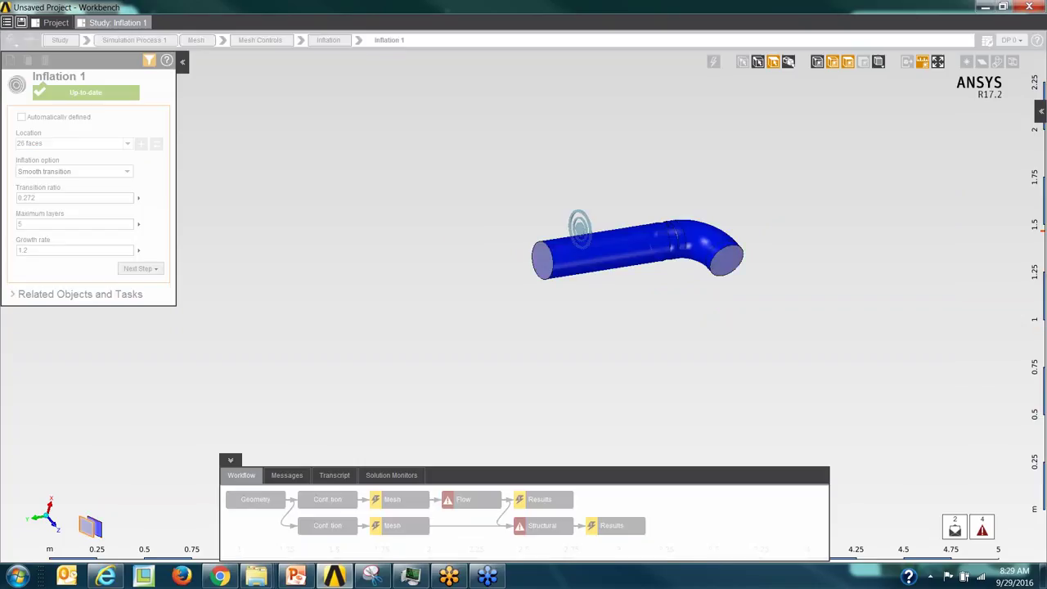
Generate the flow branch's mesh and inspect the meshed fluid volume in its Mesh task
right_click(398, 252)
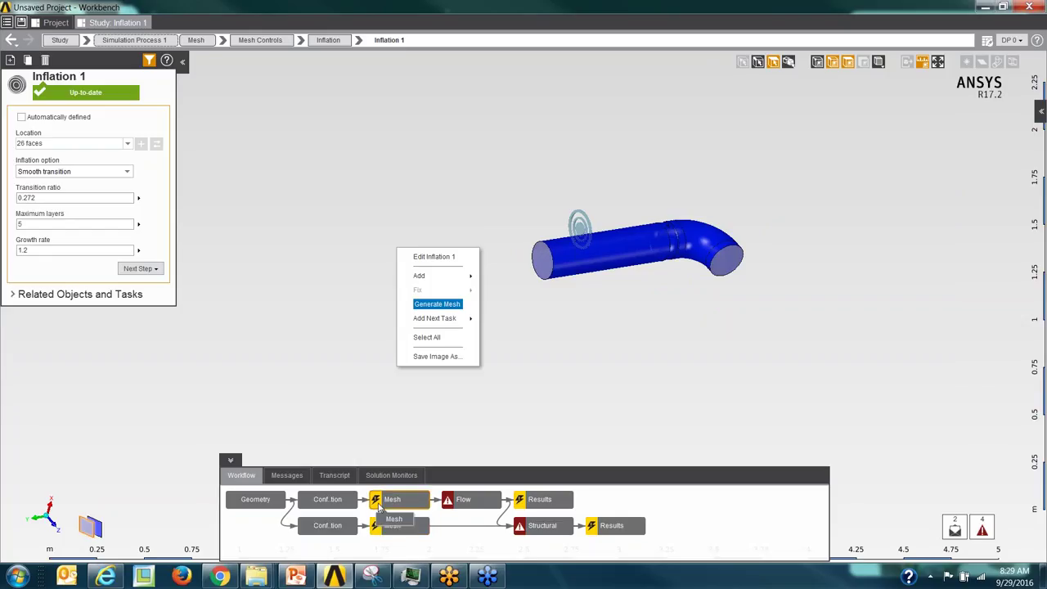
click(321, 270)
right_click(319, 206)
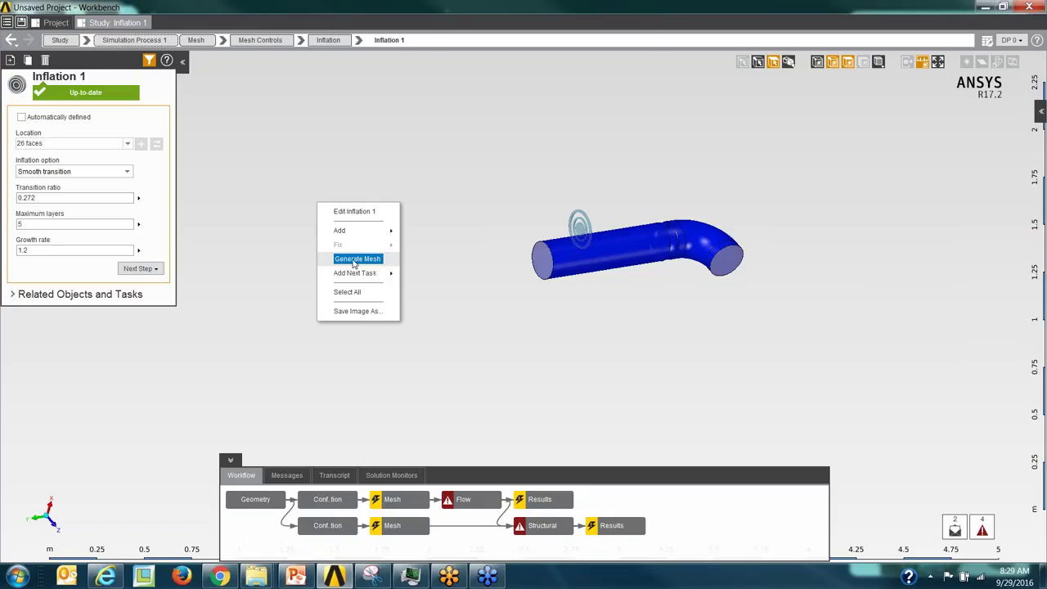
click(355, 259)
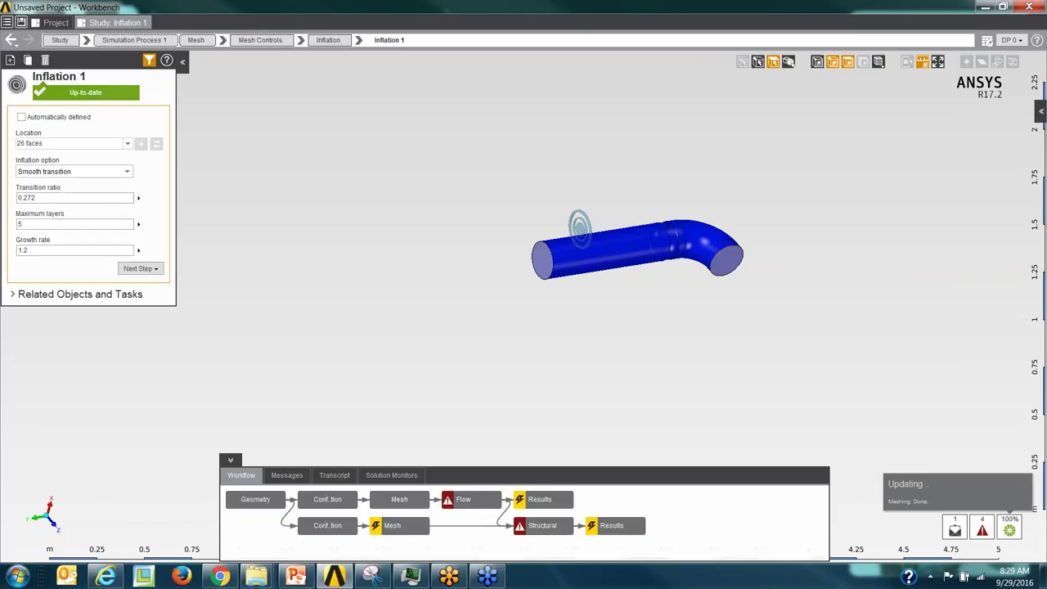
click(399, 501)
scroll(669, 203, up, 5)
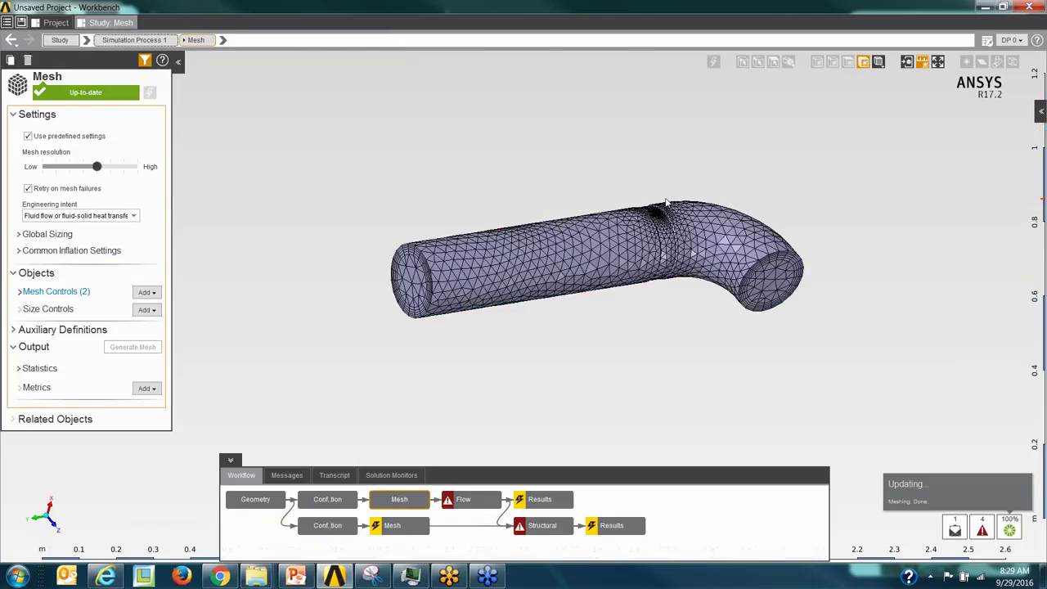
scroll(667, 204, down, 3)
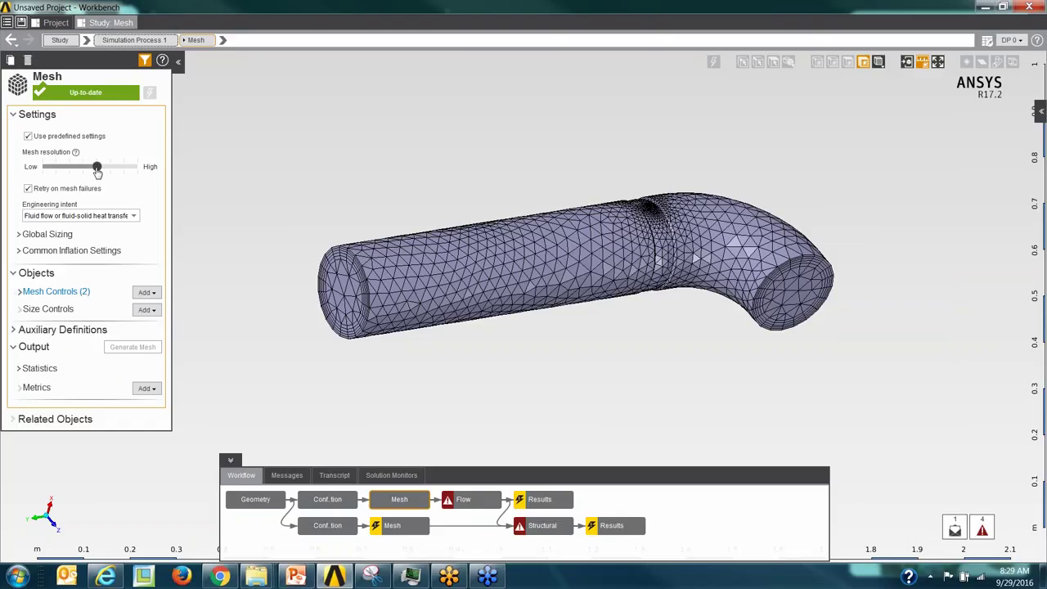
Lower the flow branch's mesh resolution by one notch and regenerate the mesh
drag(98, 170, 82, 168)
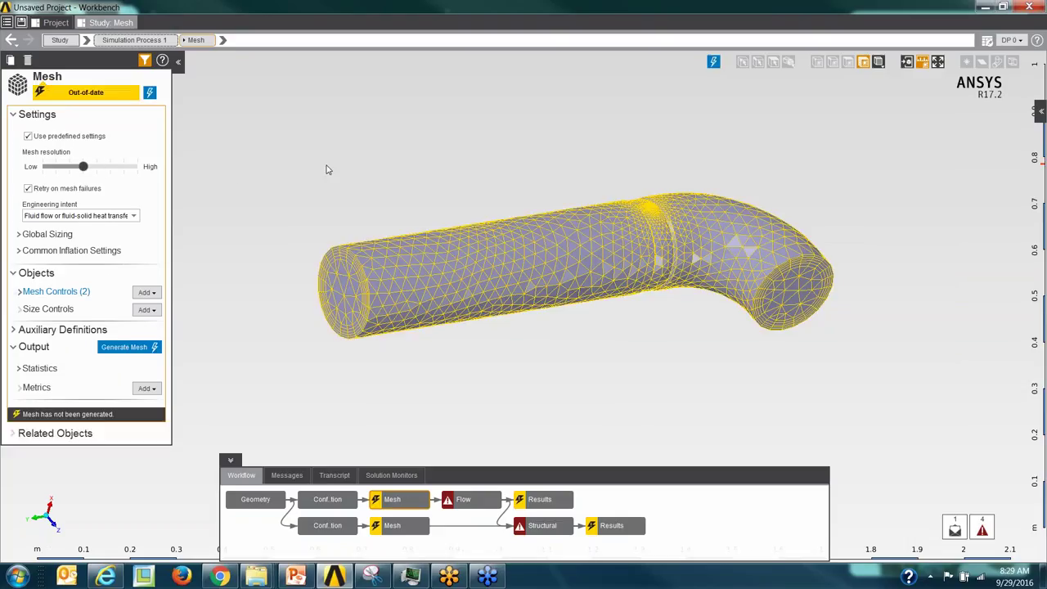
right_click(401, 504)
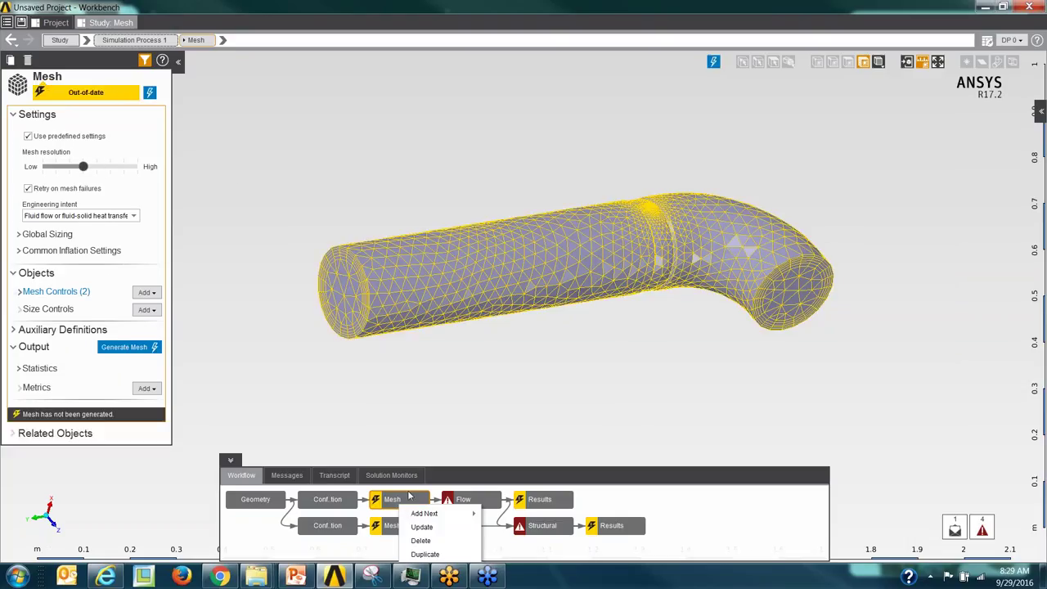
click(491, 396)
right_click(490, 395)
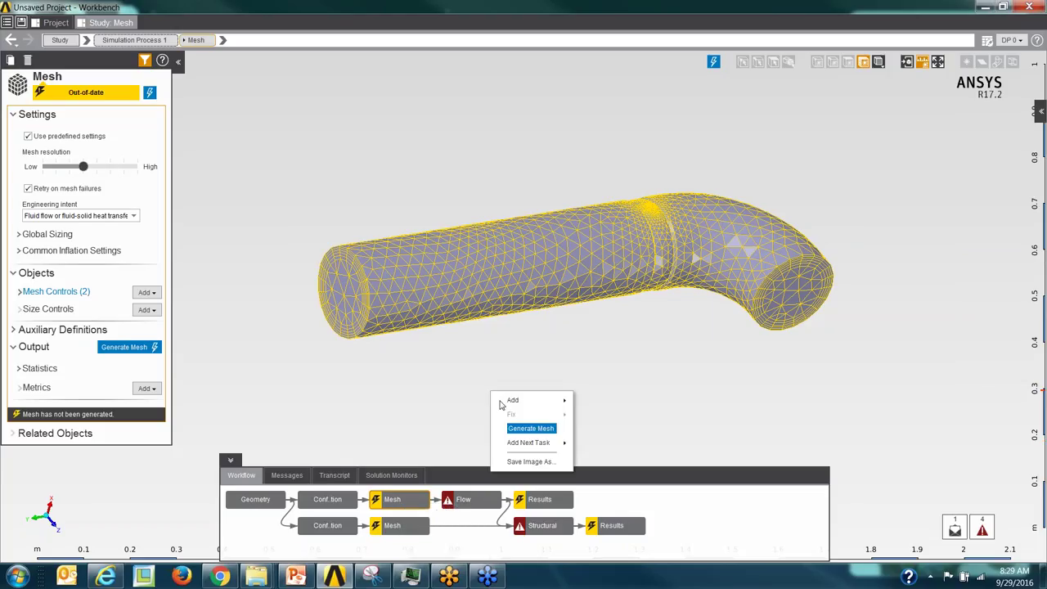
click(516, 429)
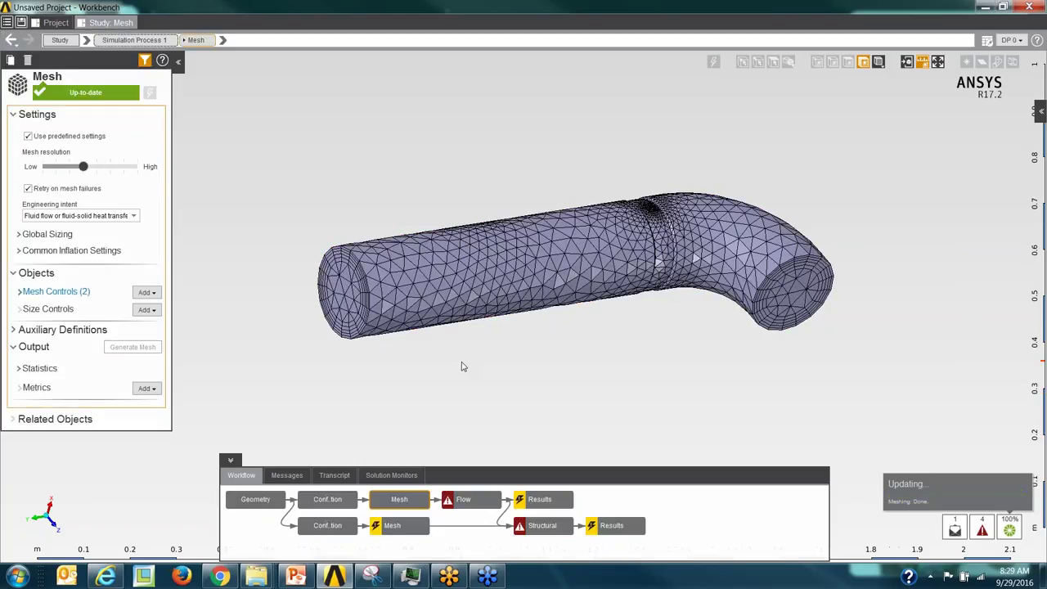
Change the Flow task's material assignment for Fluid Flow Physics Region 1 to Water from Material Samples
click(463, 502)
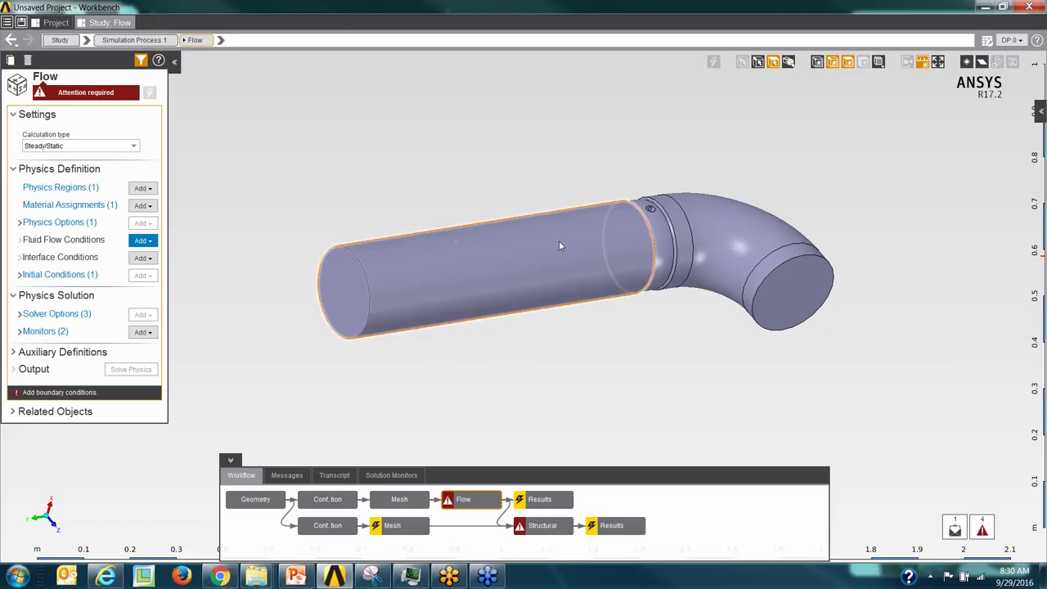
click(65, 205)
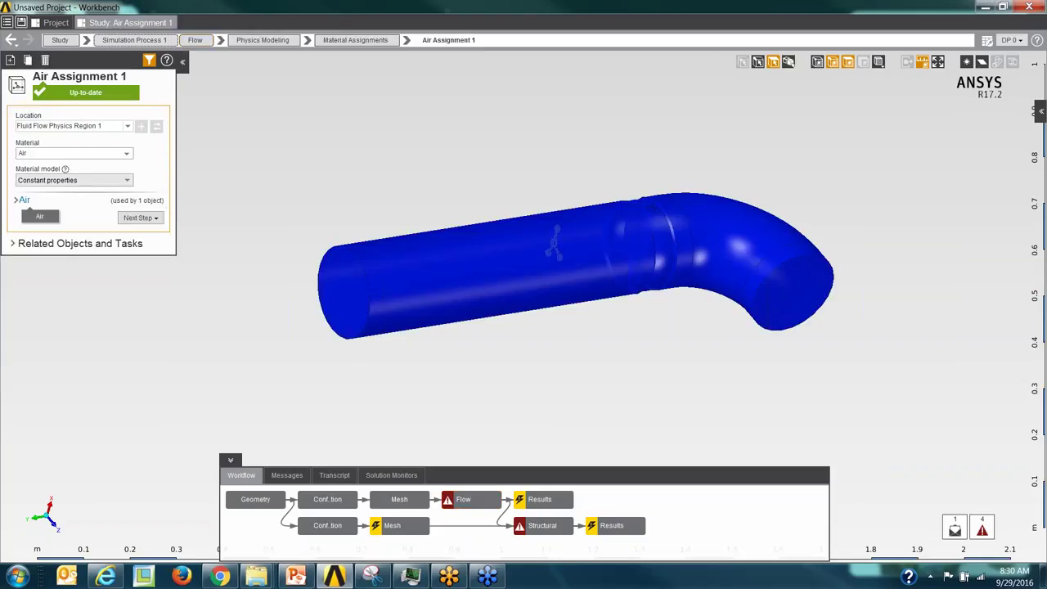
click(37, 154)
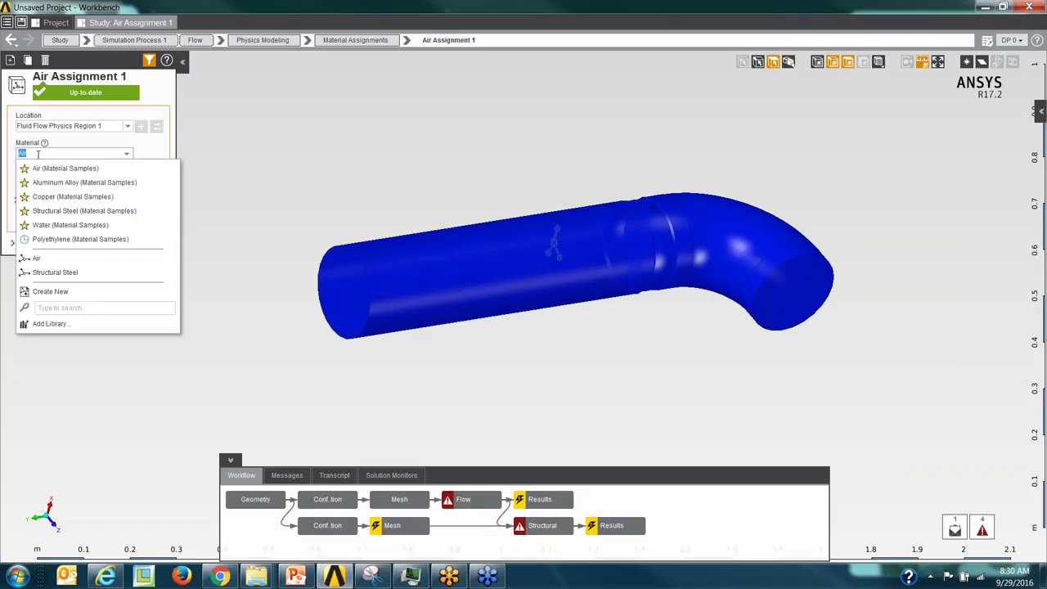
text(water)
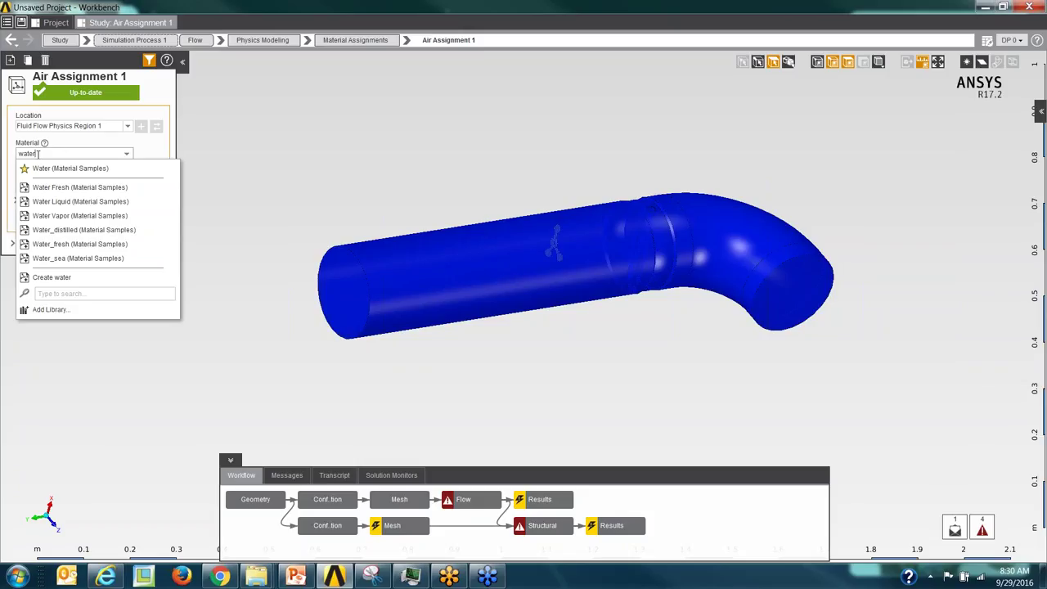
click(56, 169)
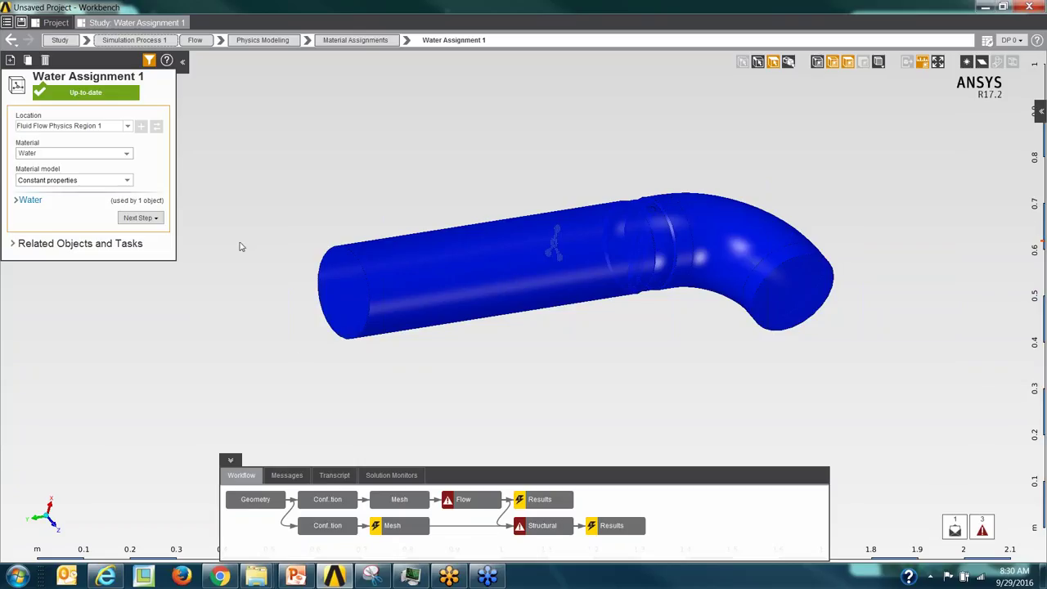
click(290, 327)
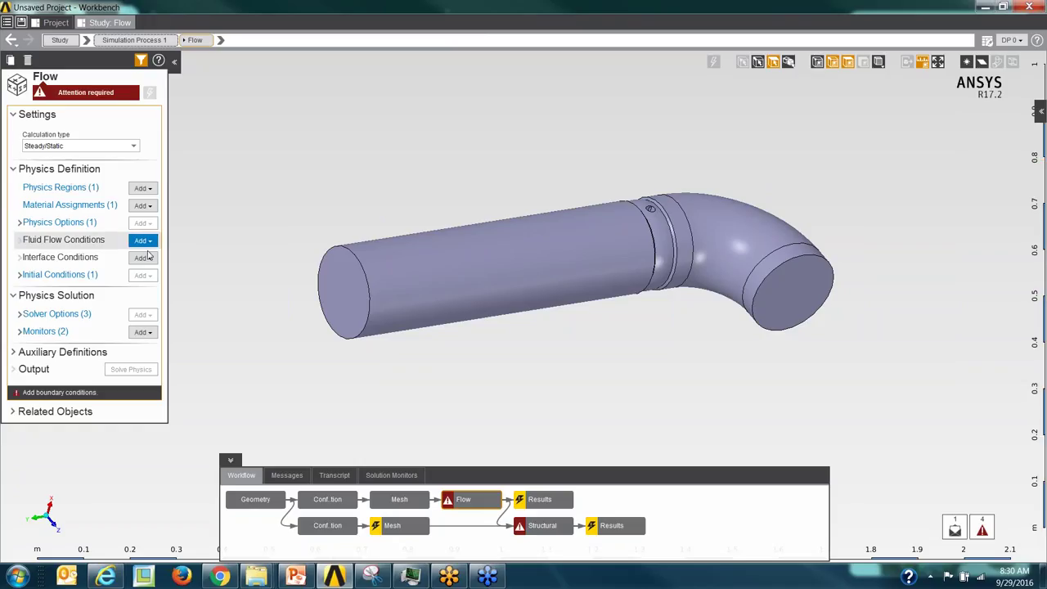
Add an inlet fluid flow condition to the Flow task, specified by pressure with a gauge total pressure of 10000 Pa
right_click(378, 169)
mouse_move(400, 175)
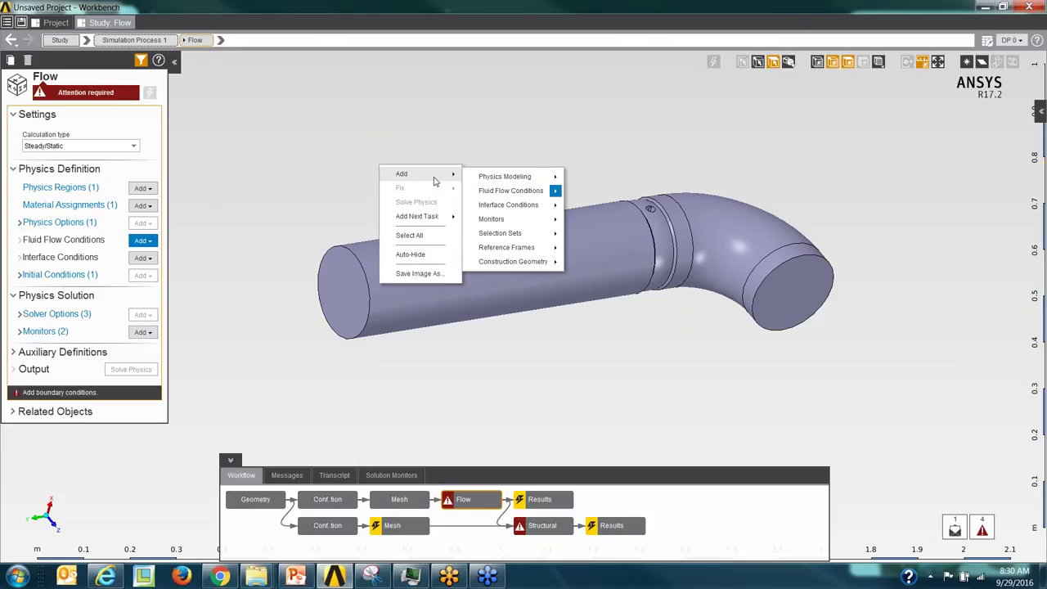
mouse_move(511, 191)
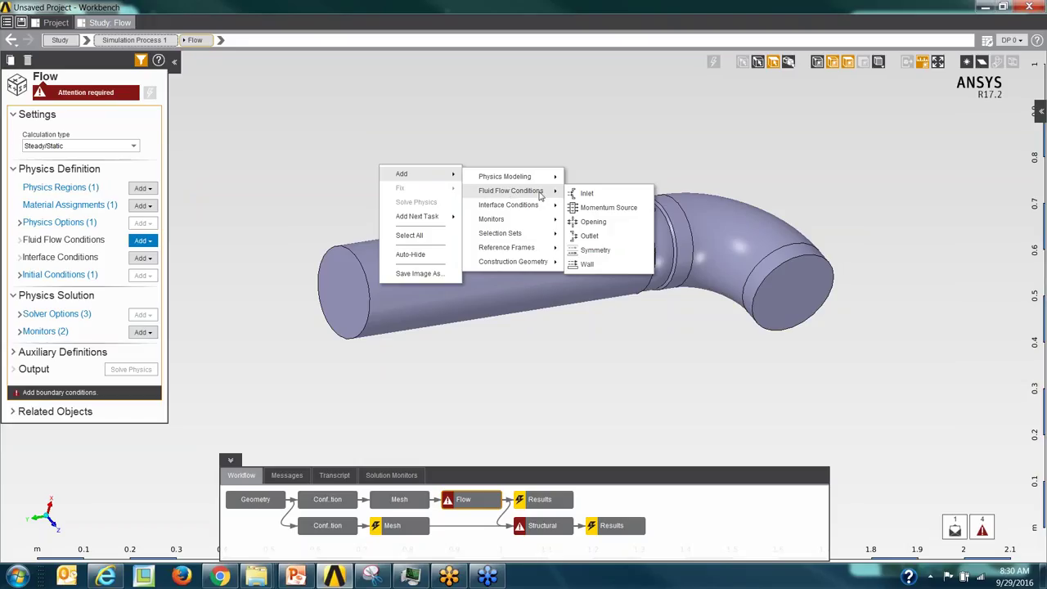
click(590, 194)
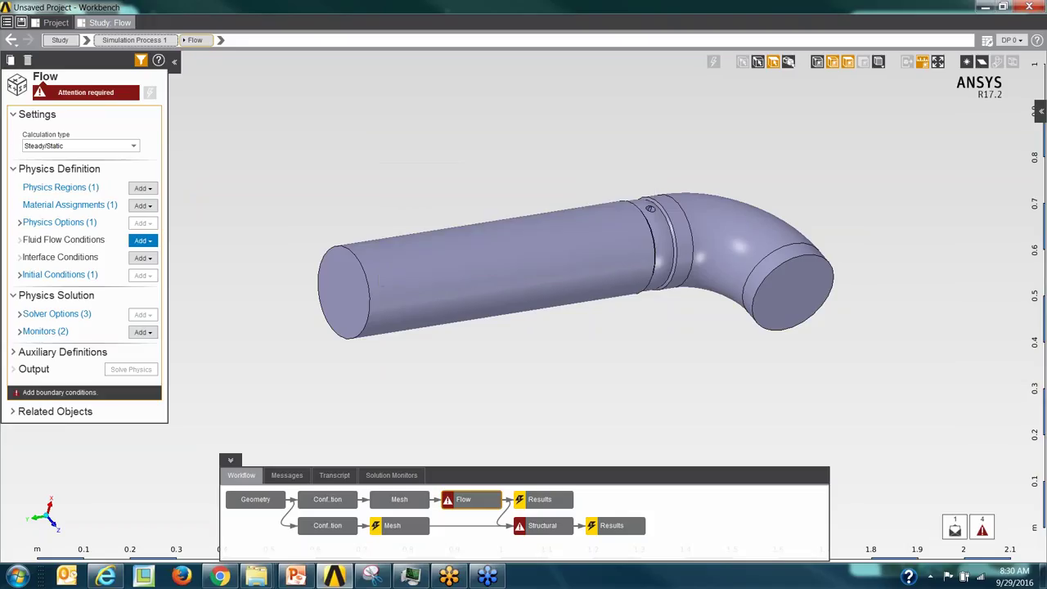
click(795, 300)
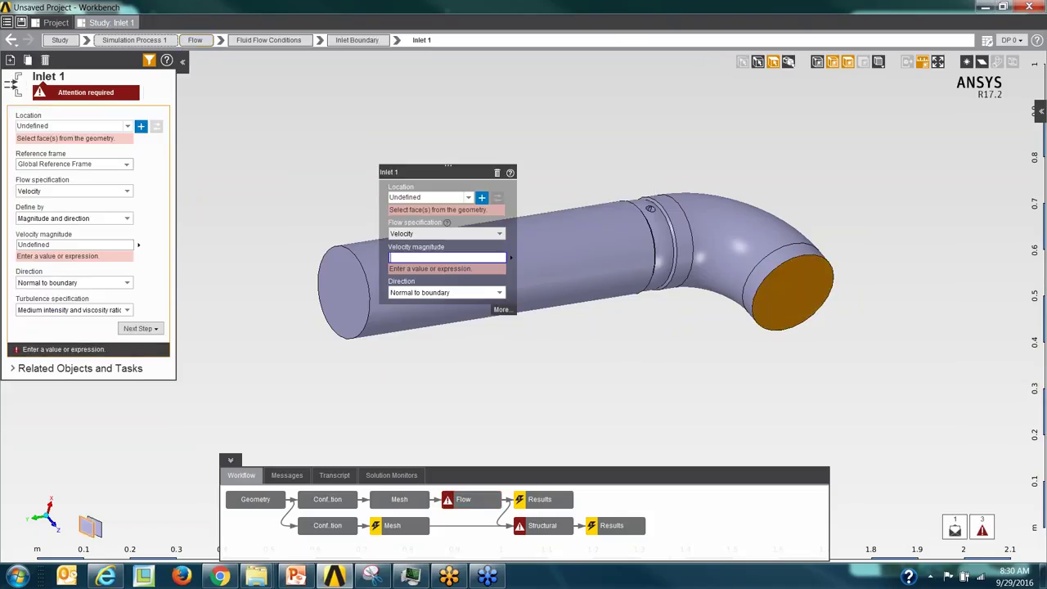
click(499, 234)
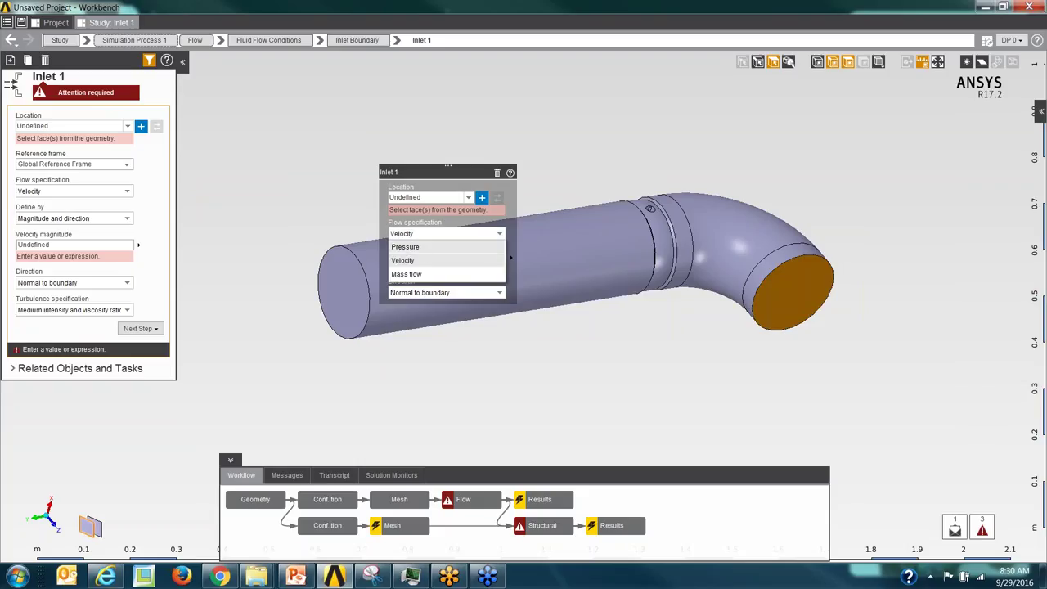
click(405, 247)
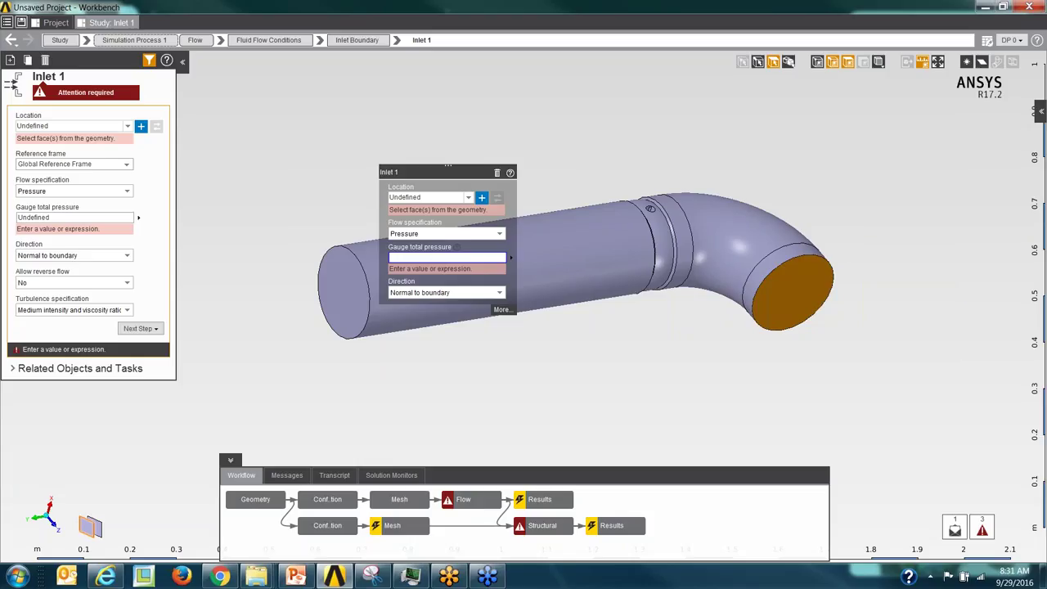
text(10000 Pa)
click(418, 370)
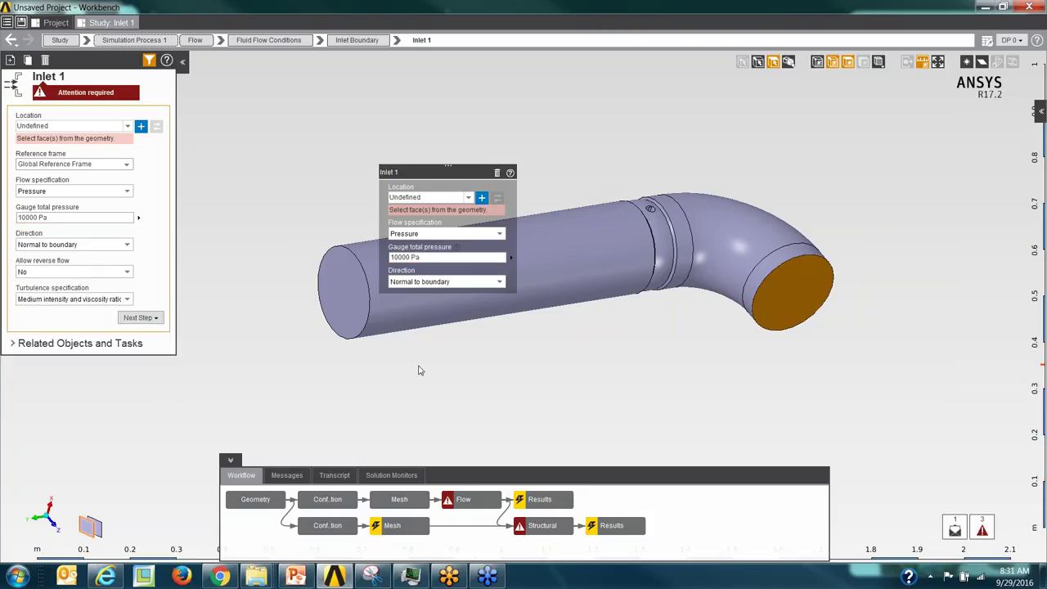
click(418, 371)
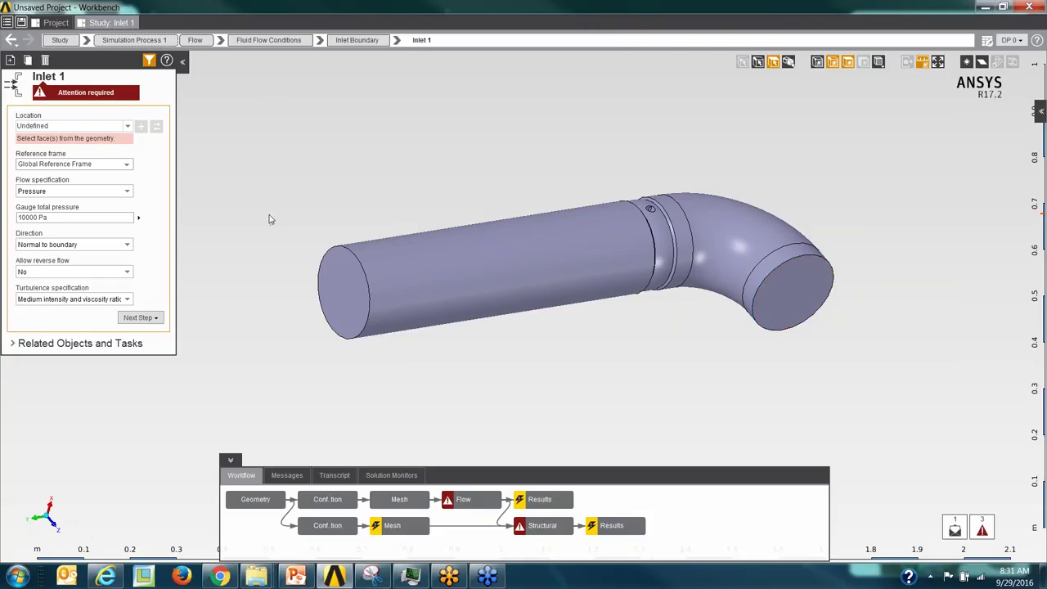
Reopen the inlet condition from the Flow task and assign the circular end face of the elbow as its location
click(362, 42)
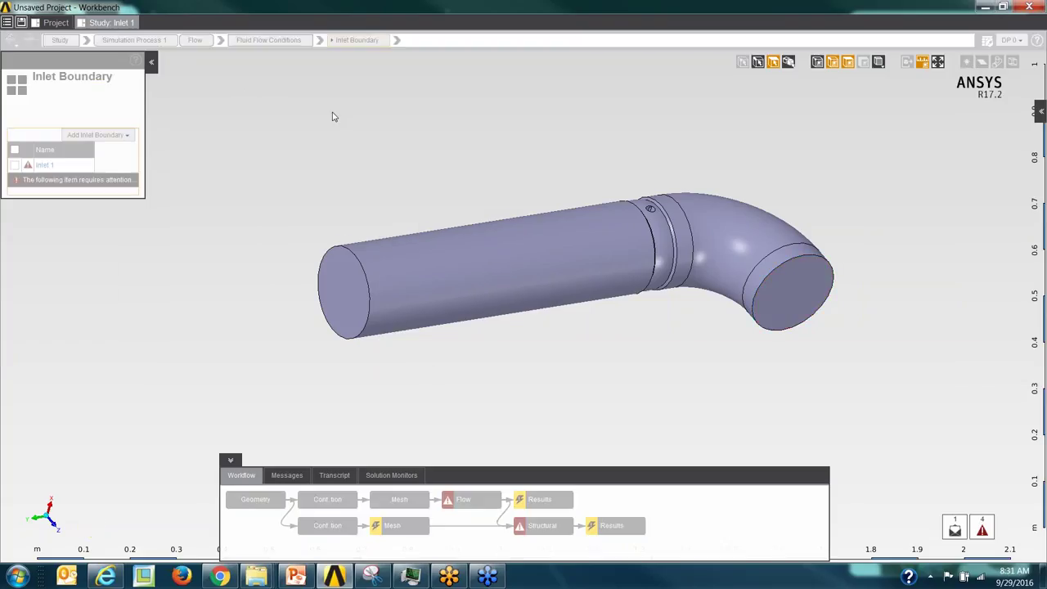
click(477, 502)
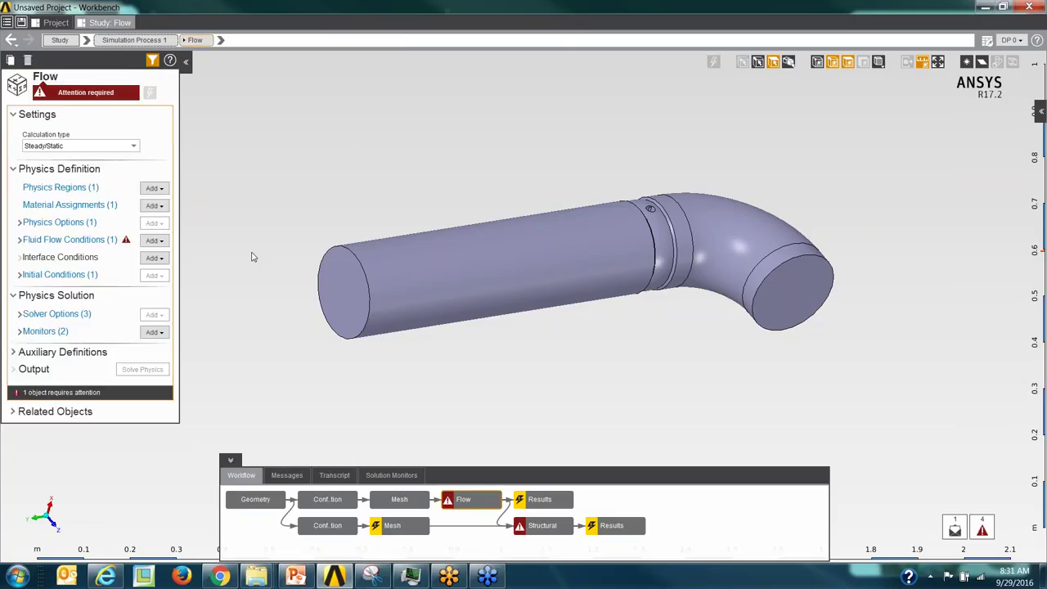
click(59, 245)
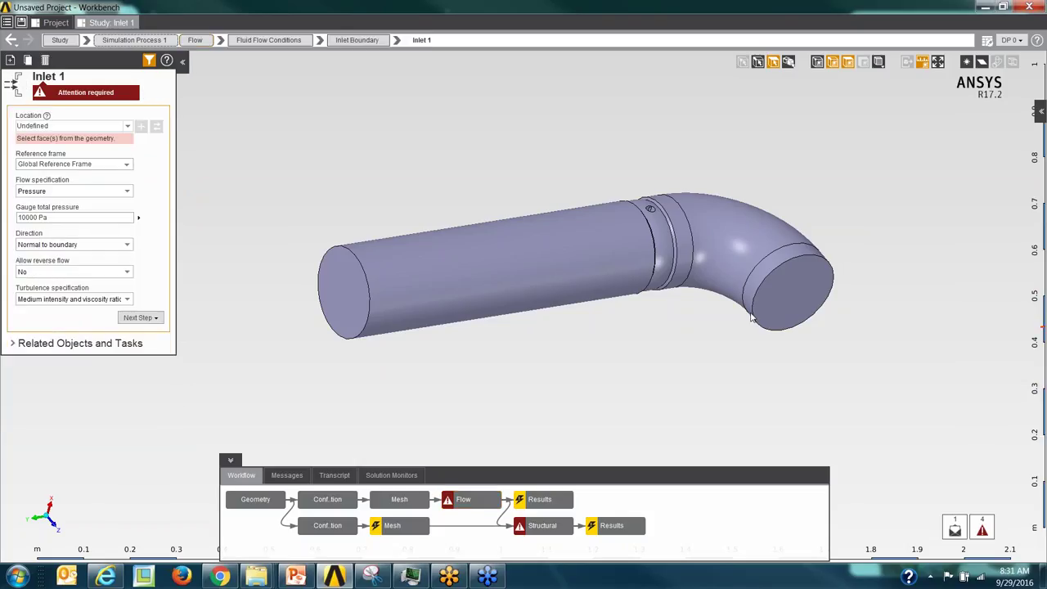
click(802, 288)
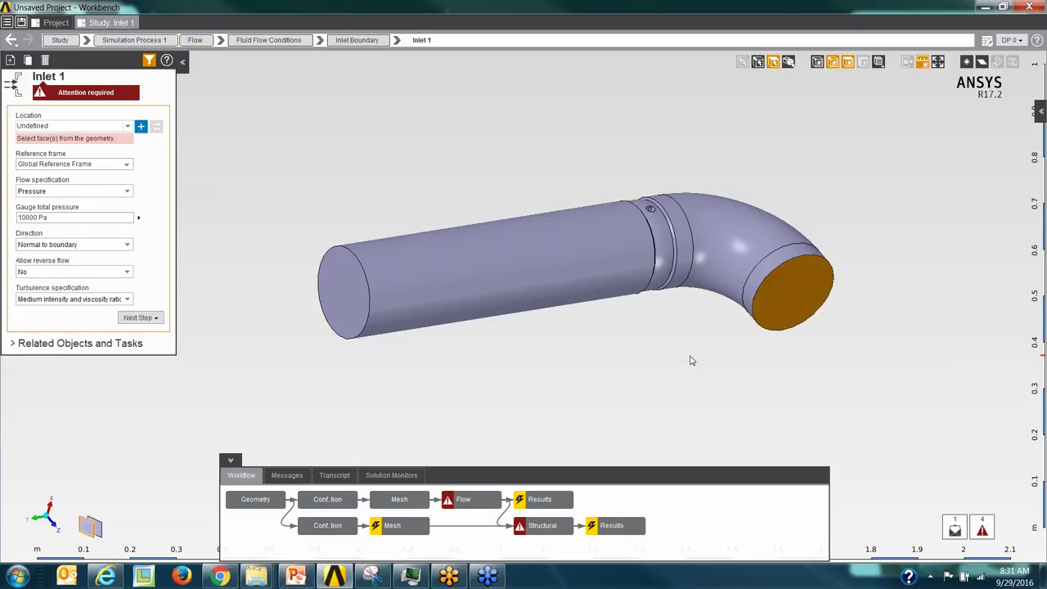
click(141, 129)
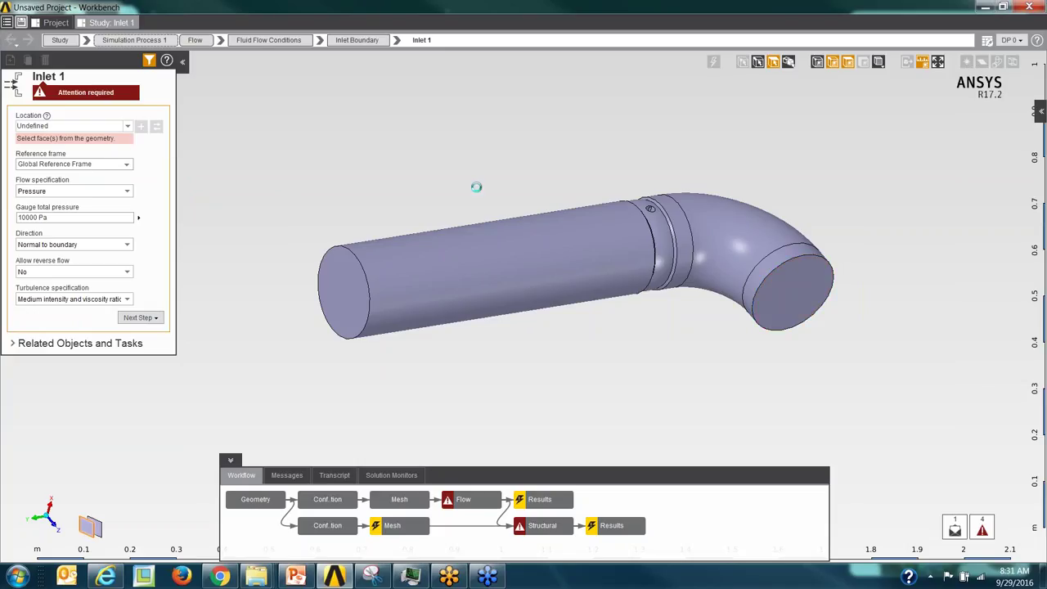
click(806, 312)
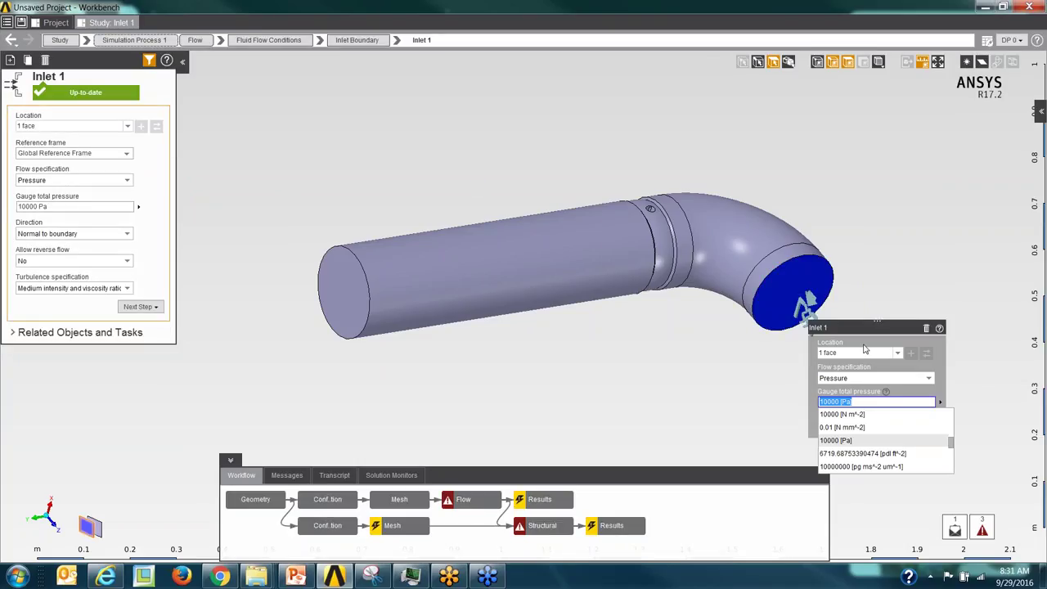
click(704, 390)
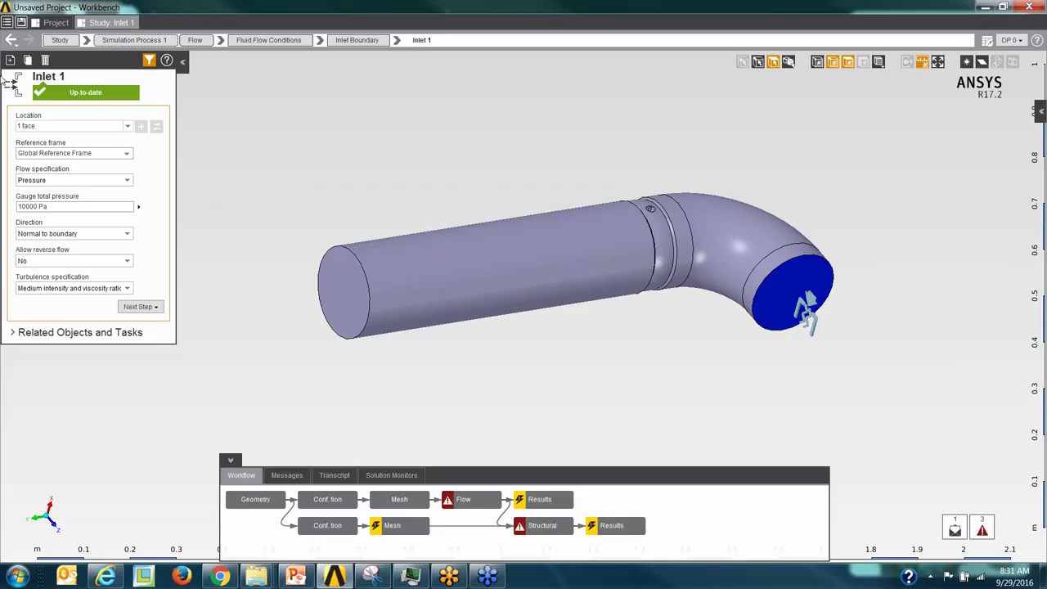
click(7, 22)
mouse_move(20, 58)
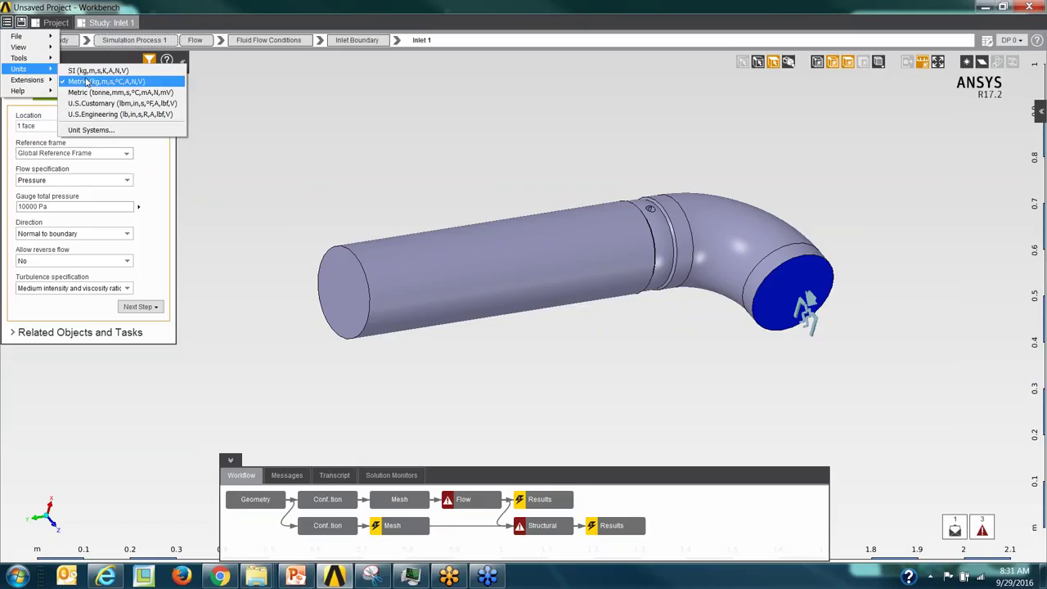
click(338, 110)
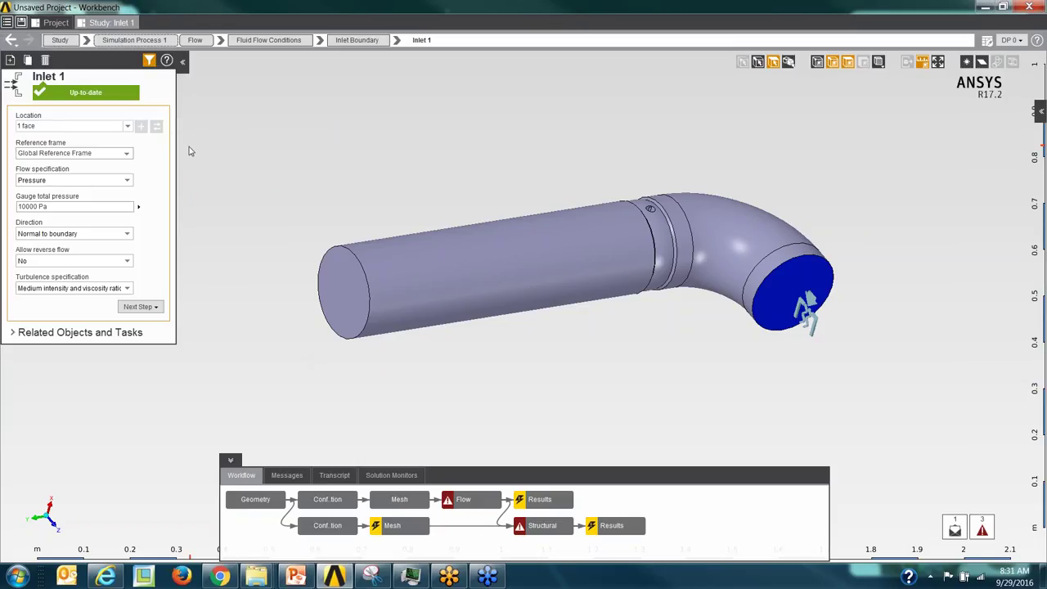
Add an outlet fluid flow condition to the Flow task on the circular end face of the straight pipe
click(343, 299)
click(463, 498)
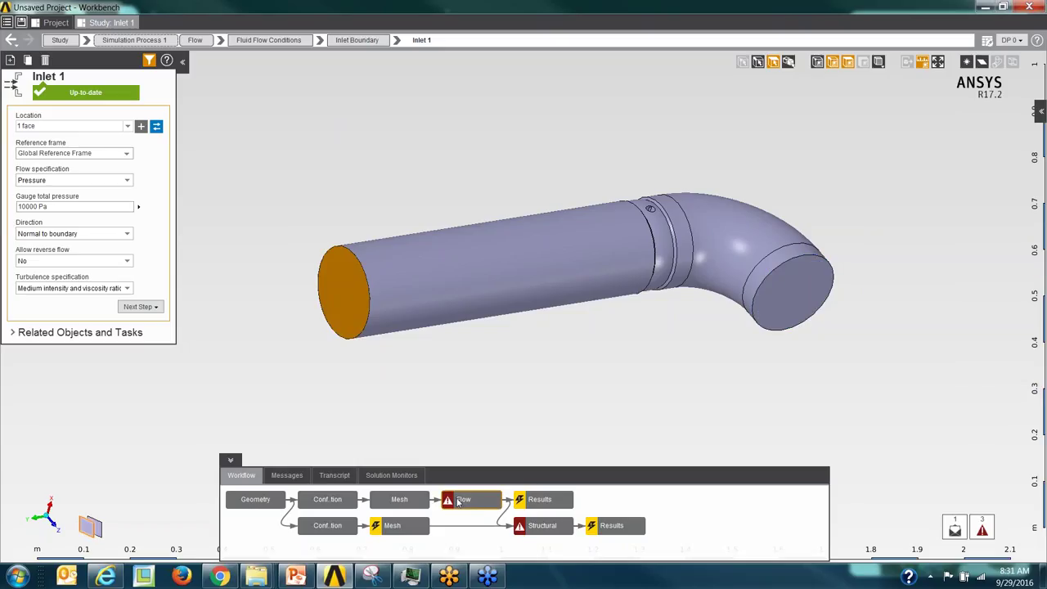
click(341, 307)
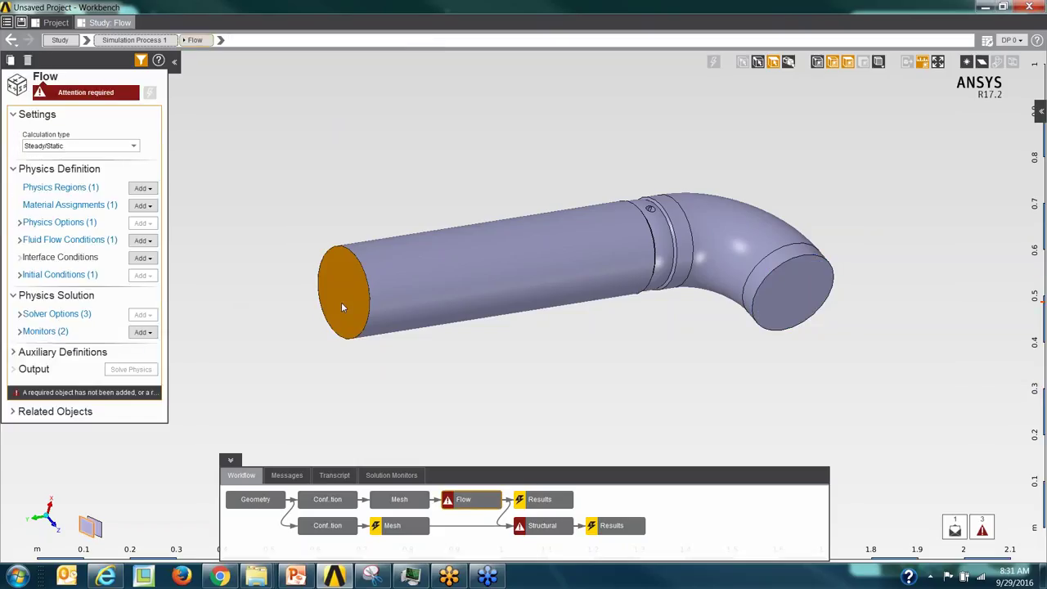
right_click(342, 307)
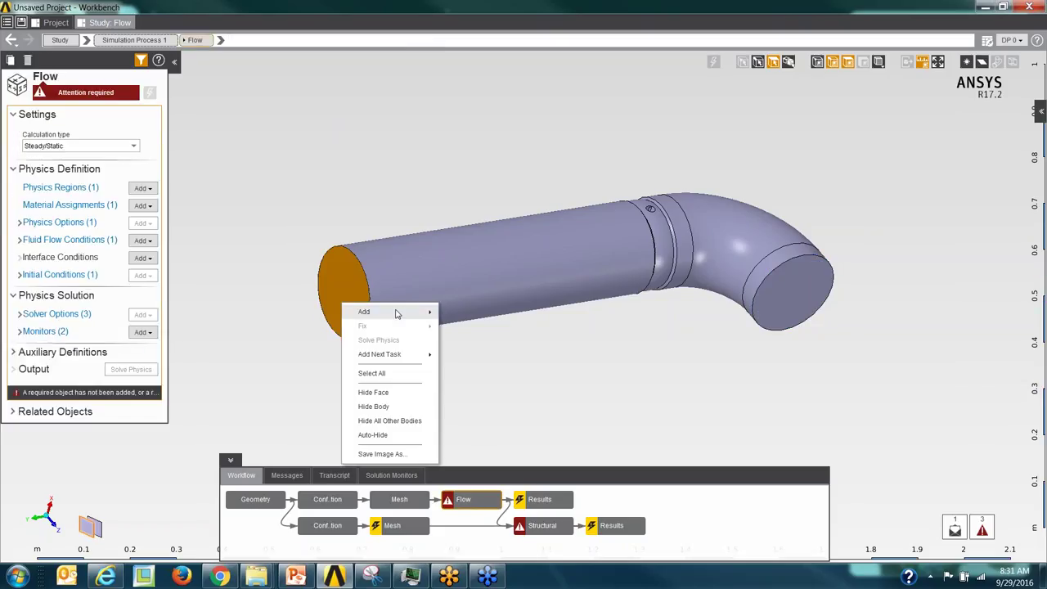
mouse_move(399, 314)
mouse_move(498, 331)
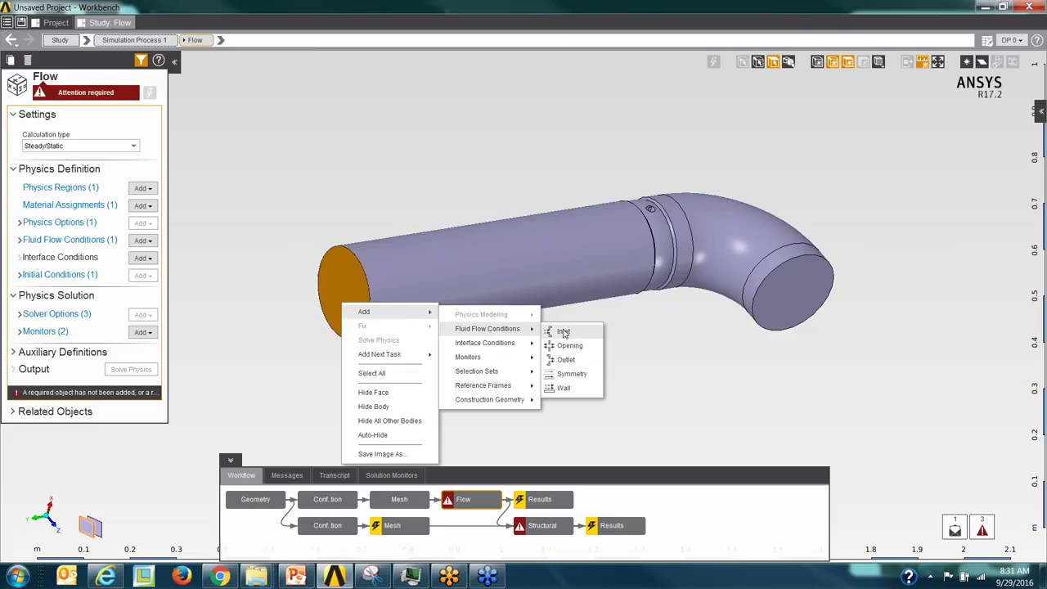
click(564, 360)
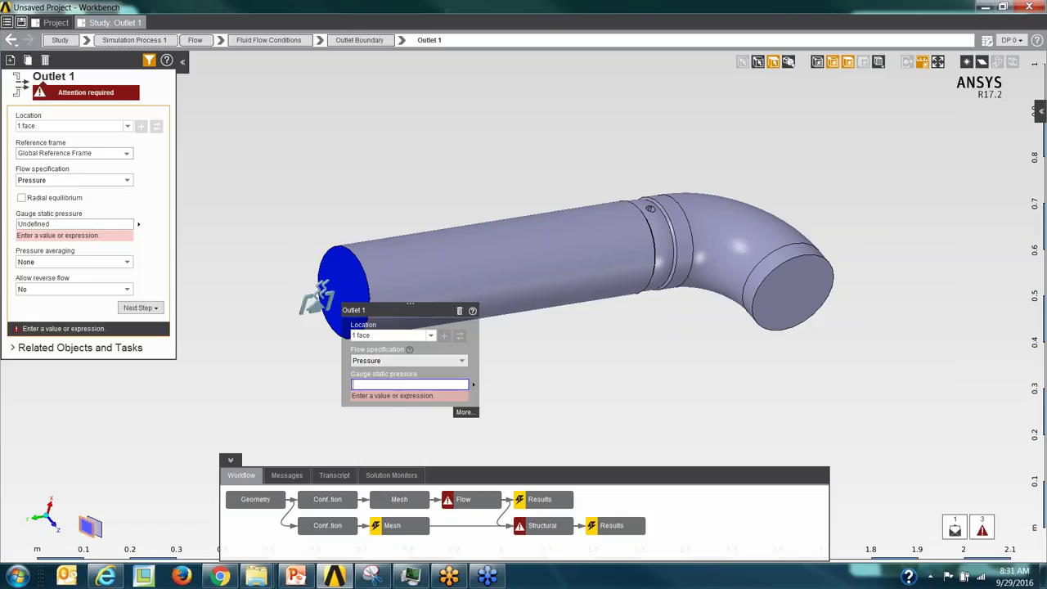
Specify the outlet by pressure with a gauge static pressure of 0 Pa
click(385, 362)
click(383, 374)
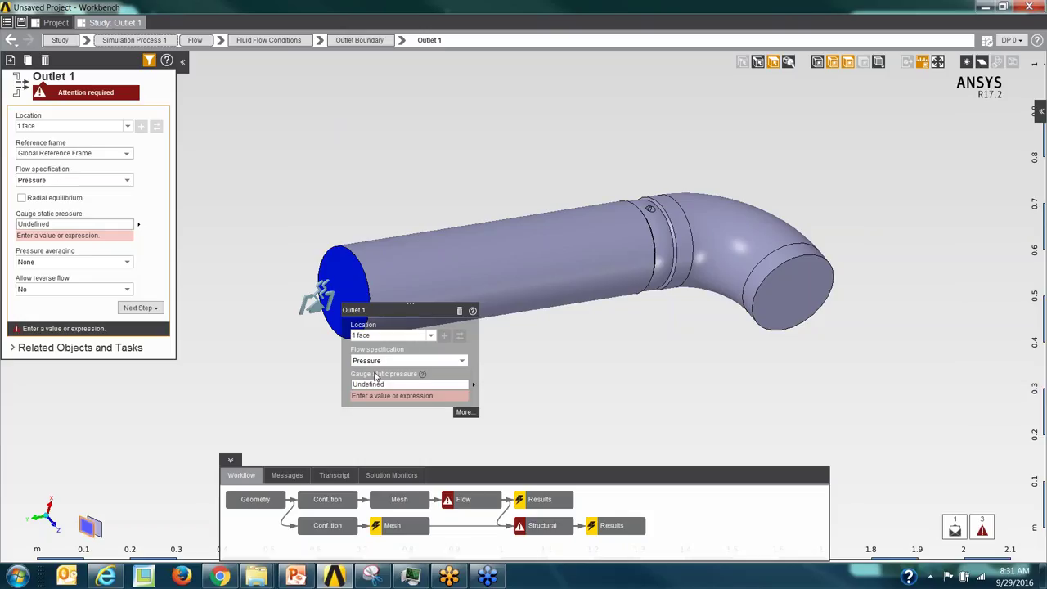
click(370, 385)
text(0)
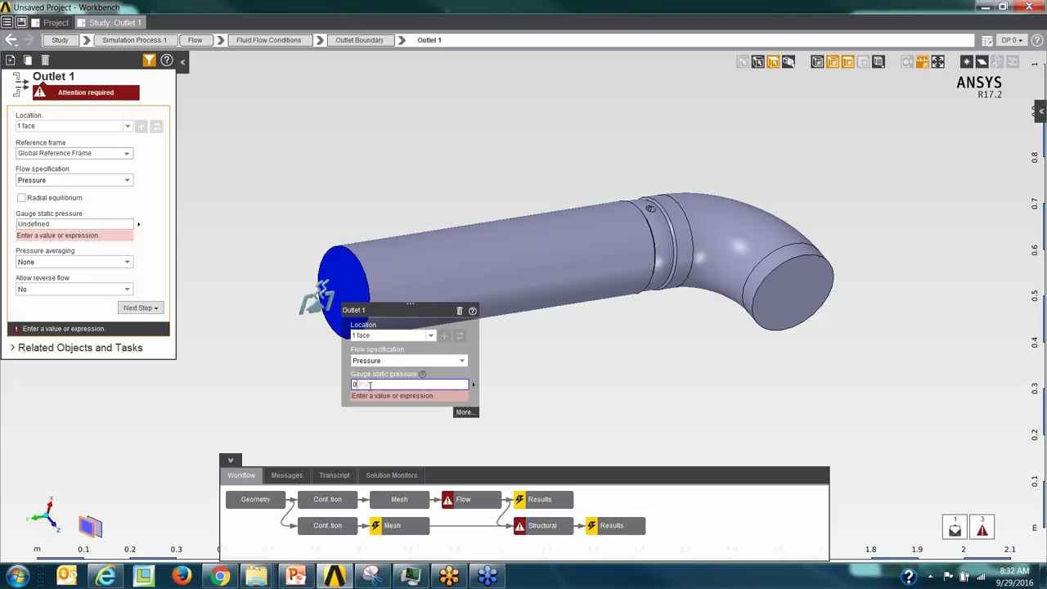
key(Return)
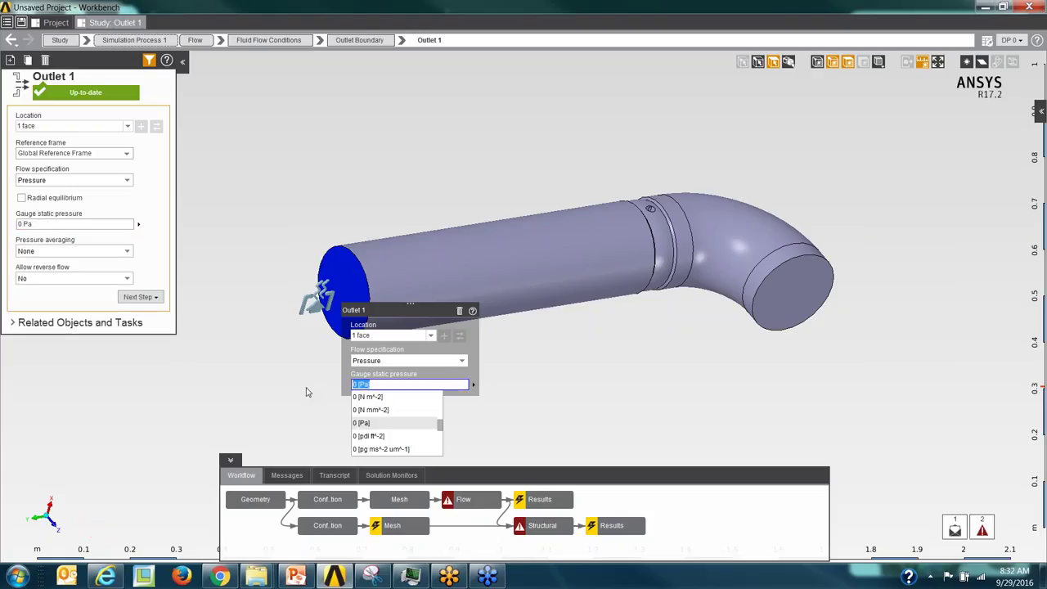
click(294, 390)
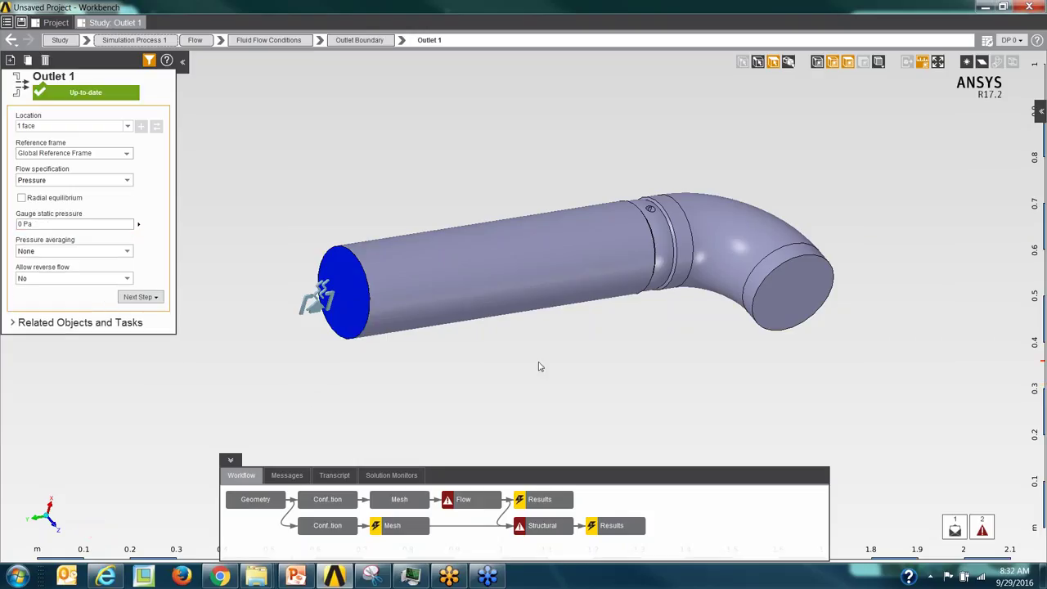
Add a no-slip, stationary wall condition on the remaining fluid faces and return to the Flow task
click(472, 500)
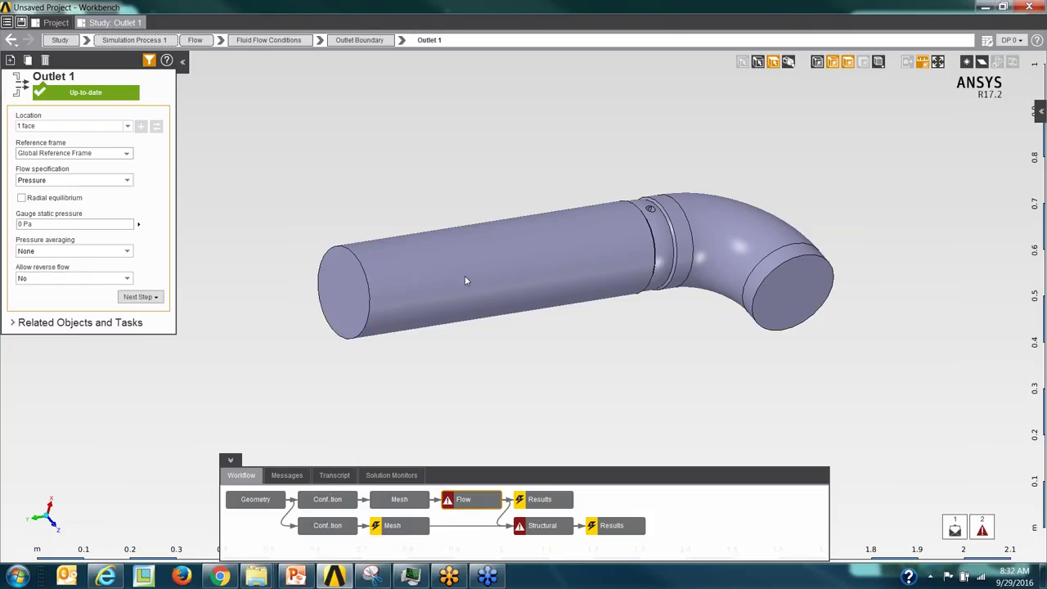
right_click(423, 152)
mouse_move(490, 157)
mouse_move(551, 162)
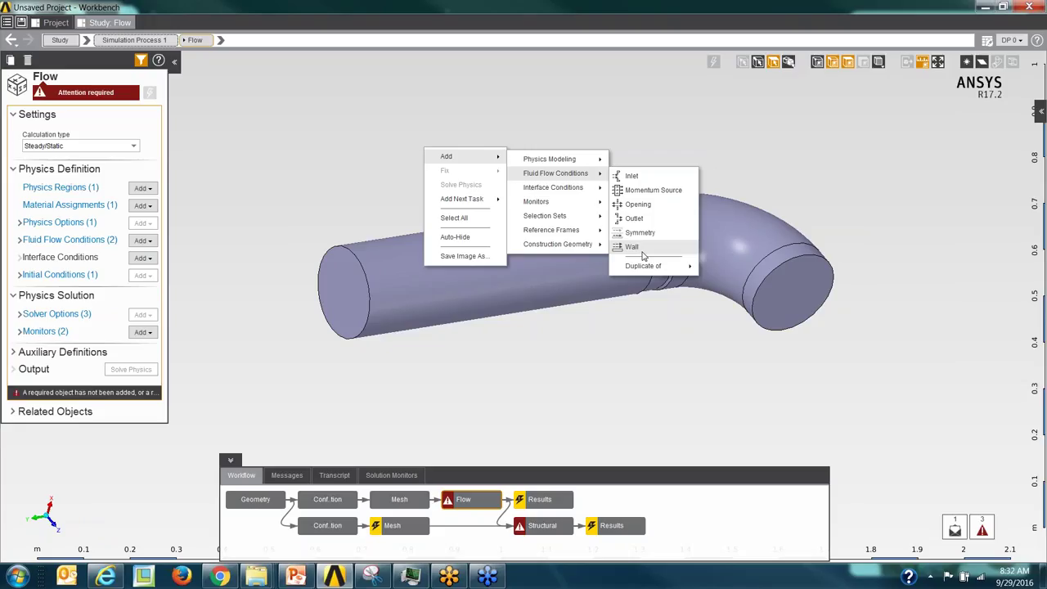
click(643, 256)
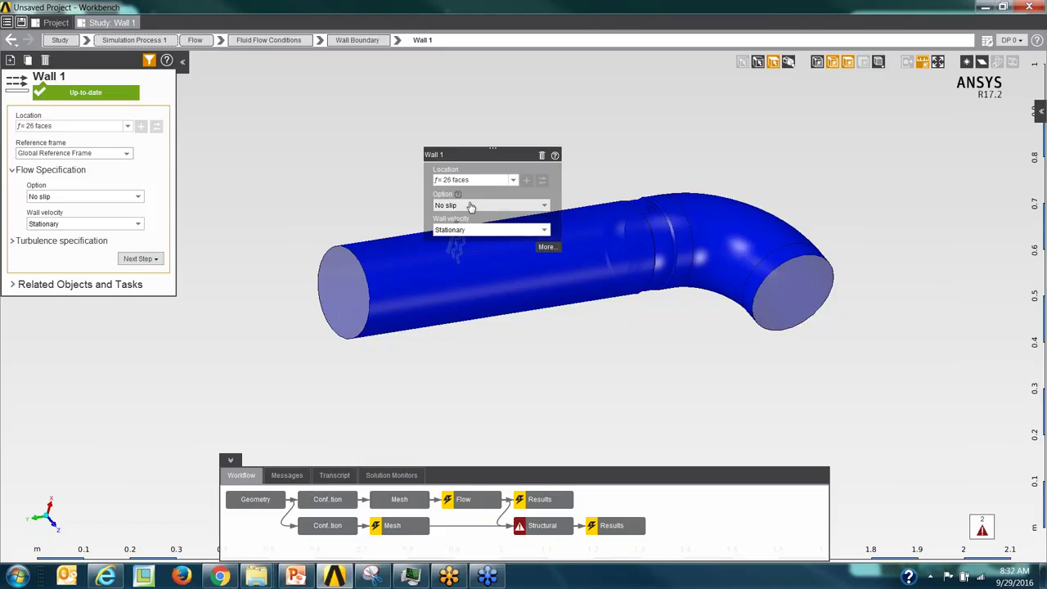
click(465, 231)
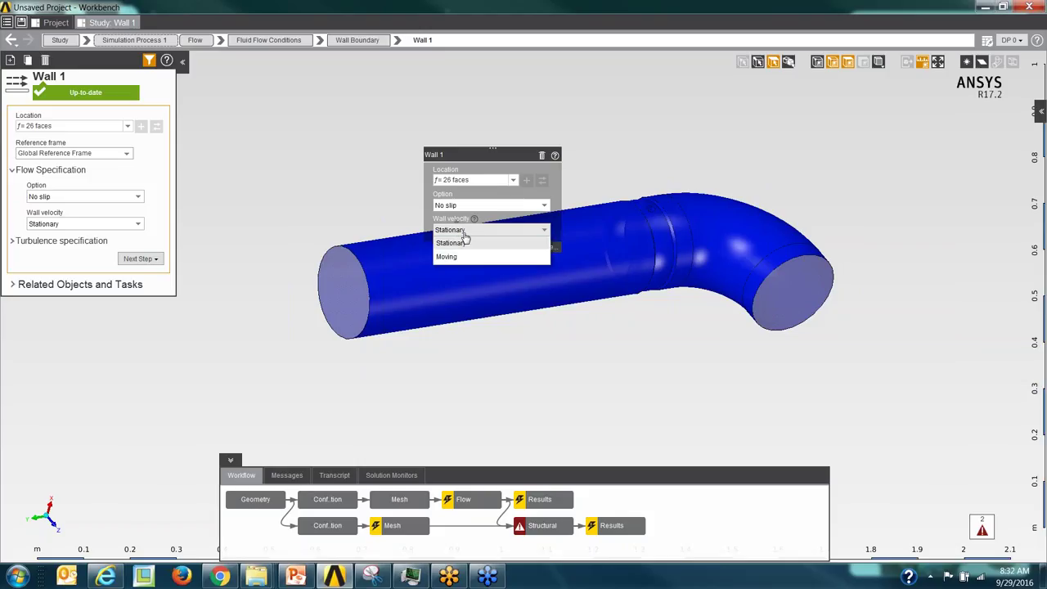
click(345, 194)
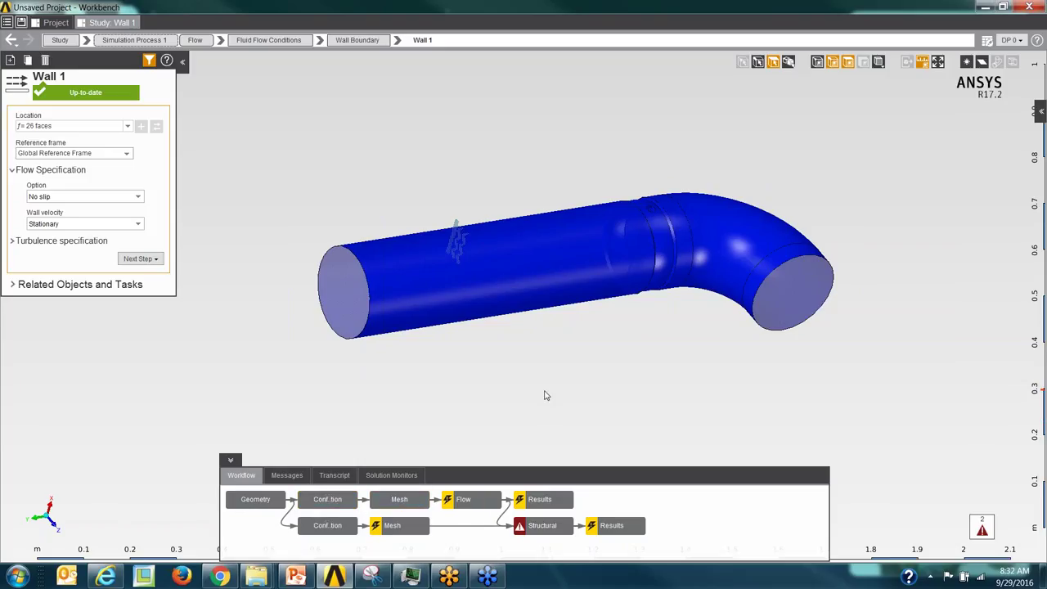
click(471, 499)
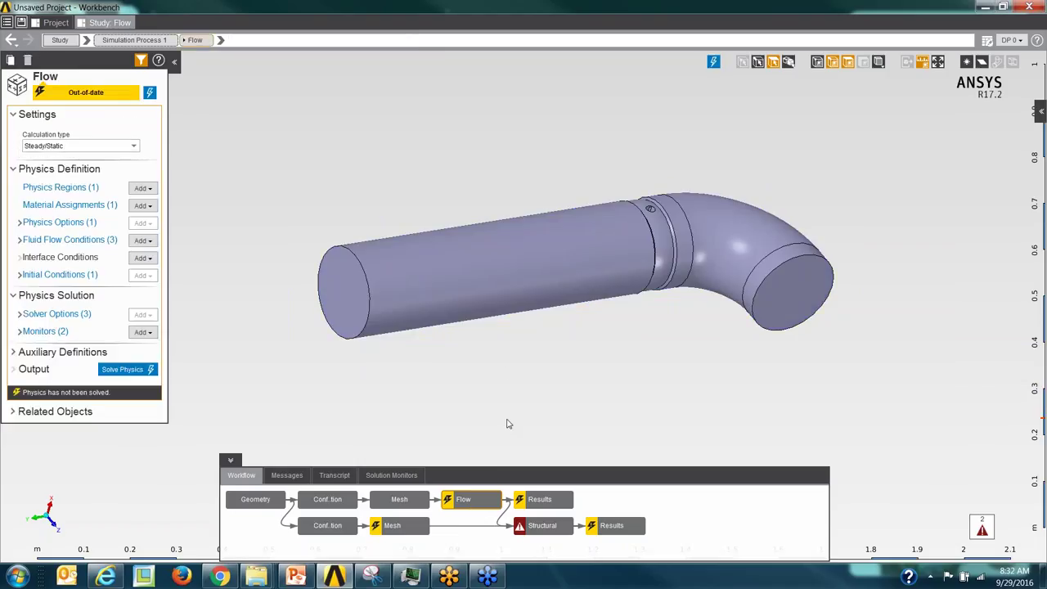
right_click(507, 373)
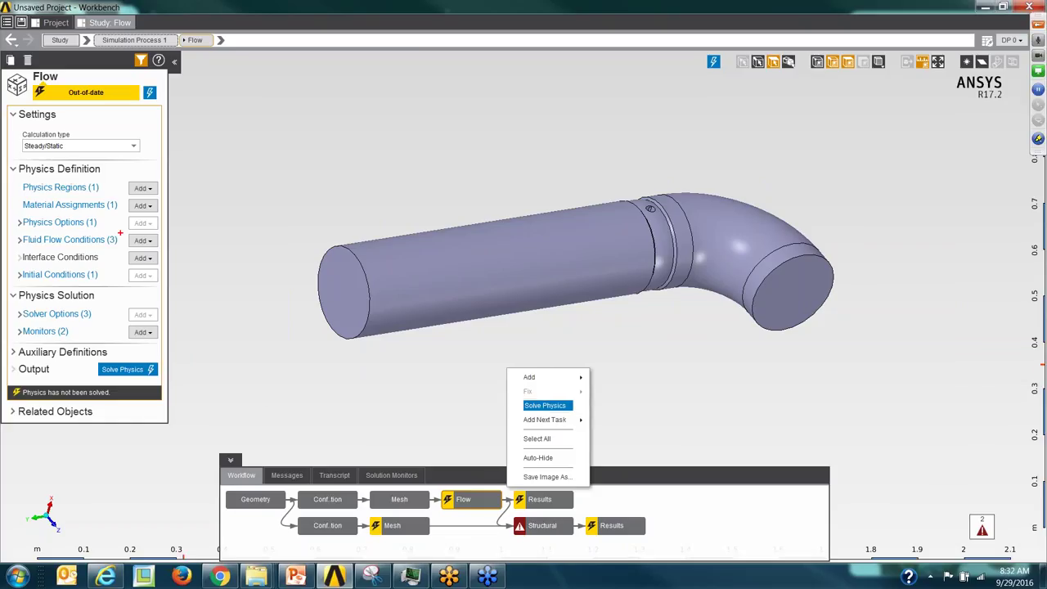
drag(119, 232, 162, 249)
click(365, 378)
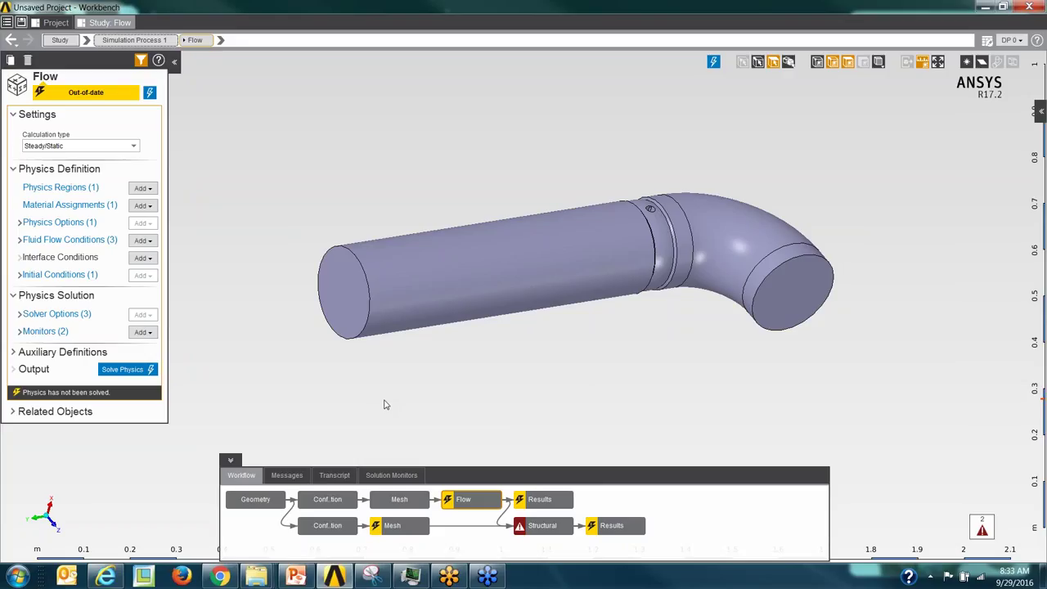
Open the solved project resultsfluid.wbpj from the butterflyvalve\fluidsolved folder without saving the current project
click(7, 22)
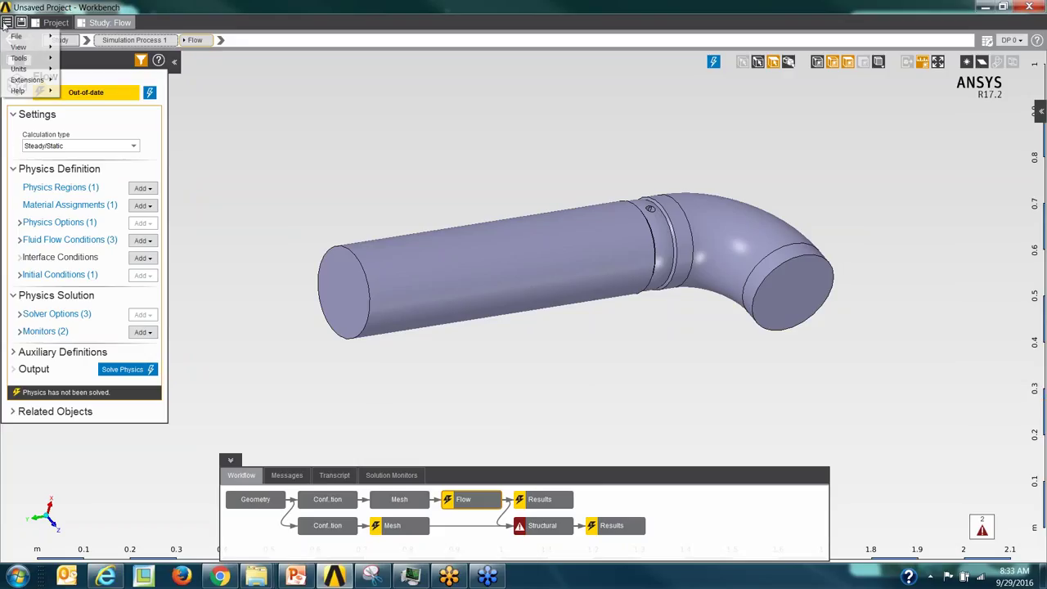
mouse_move(24, 39)
click(90, 49)
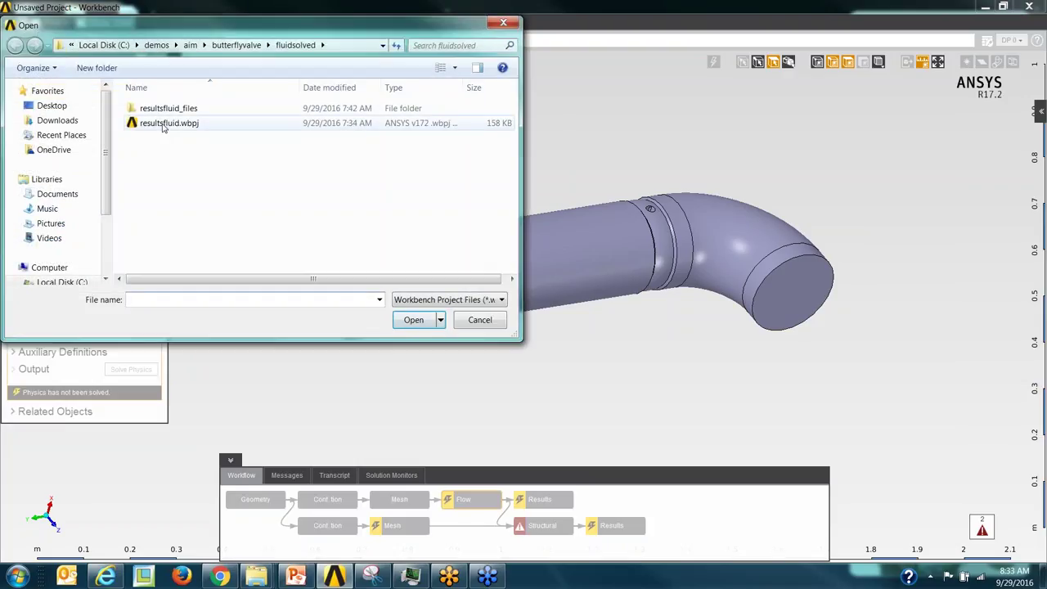
click(163, 124)
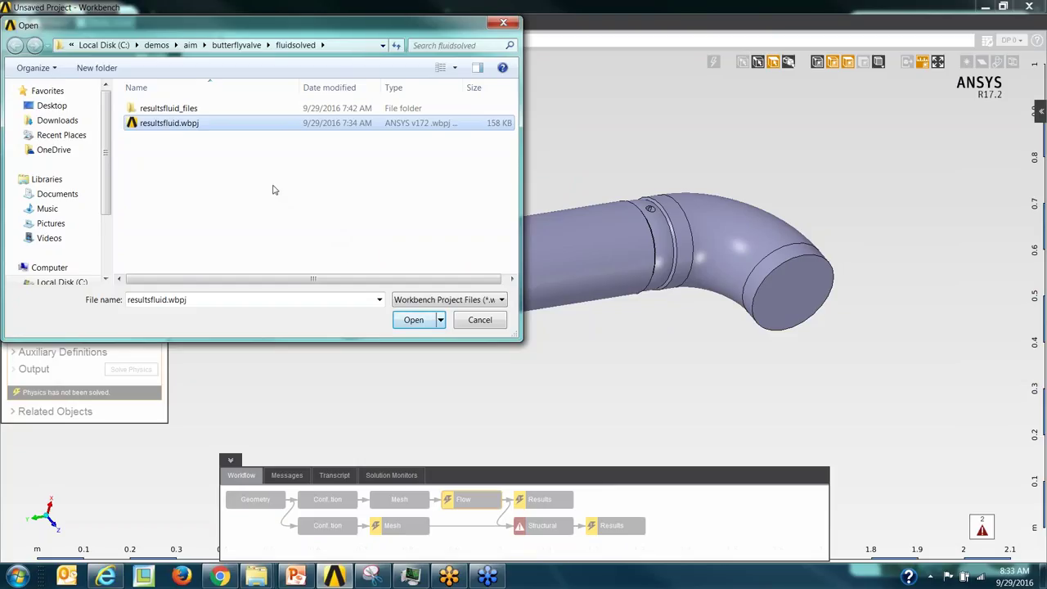
click(242, 46)
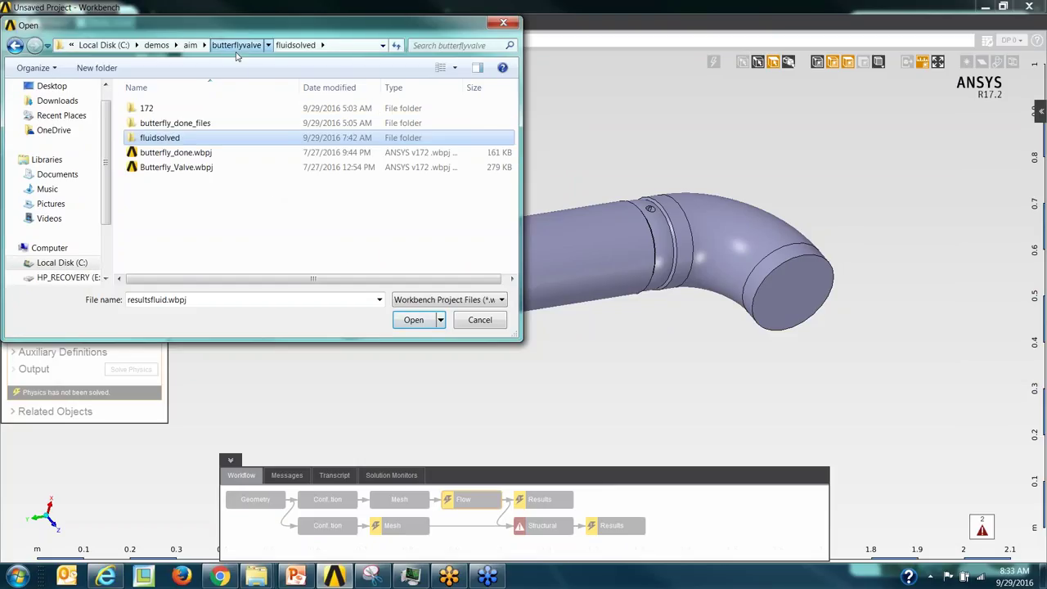
double_click(161, 139)
click(164, 124)
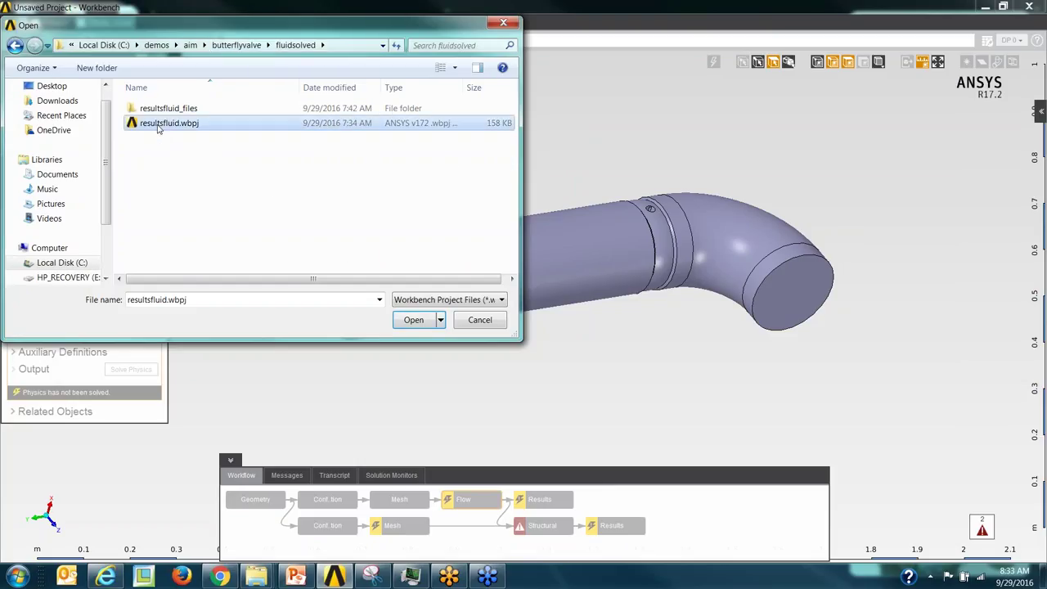
click(422, 322)
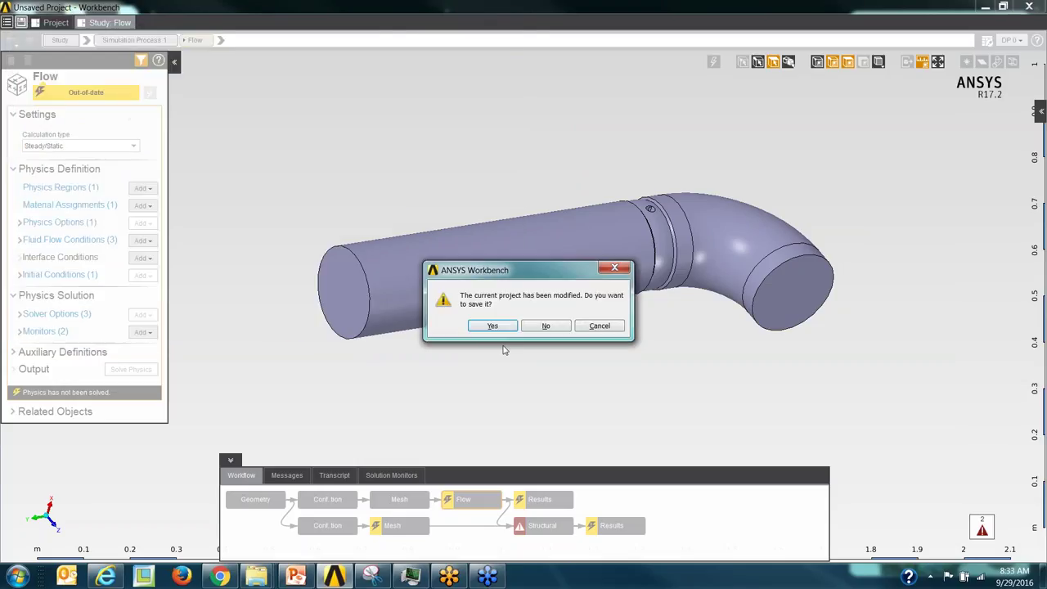
click(544, 327)
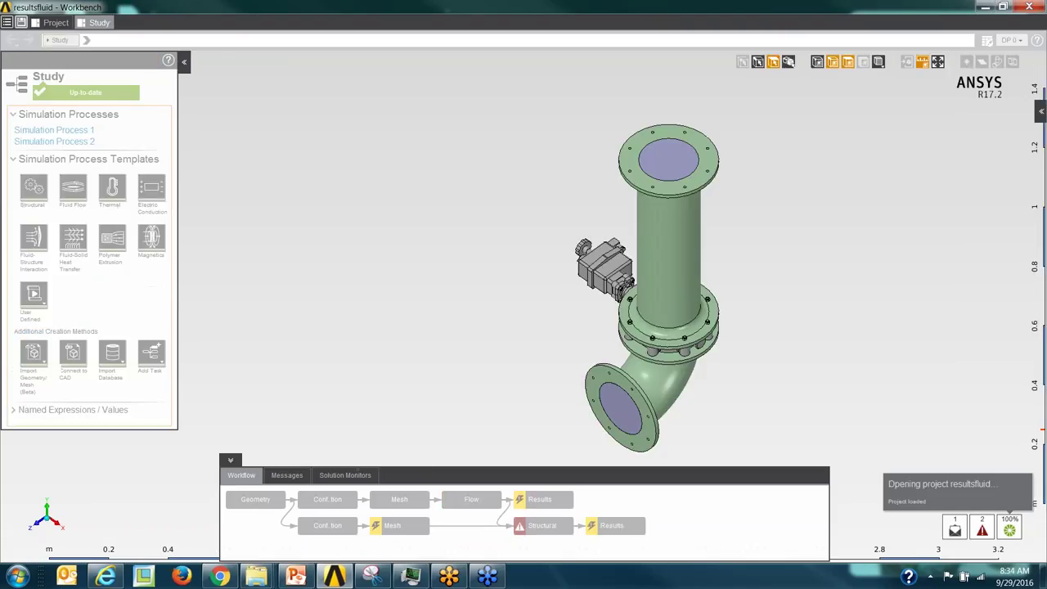
Add a streamline result to the Results task of the flow branch
click(470, 501)
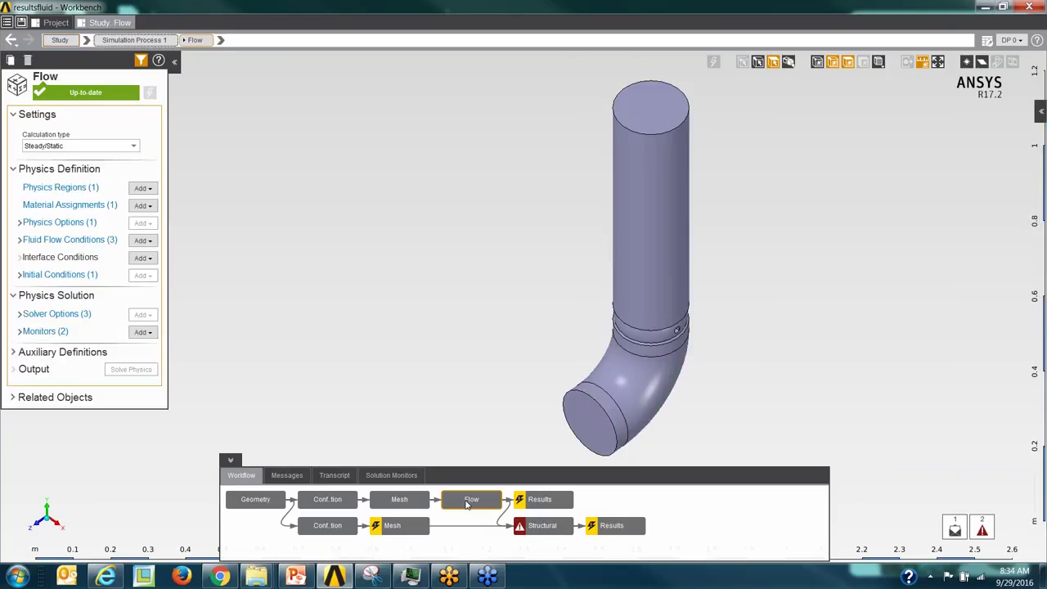
click(542, 500)
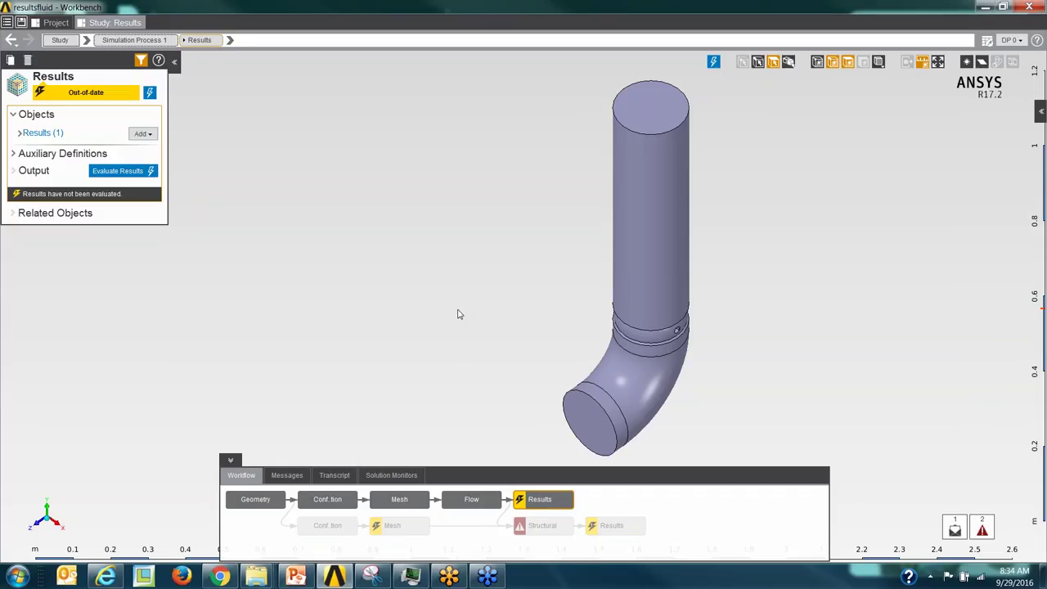
middle_drag(596, 248, 496, 250)
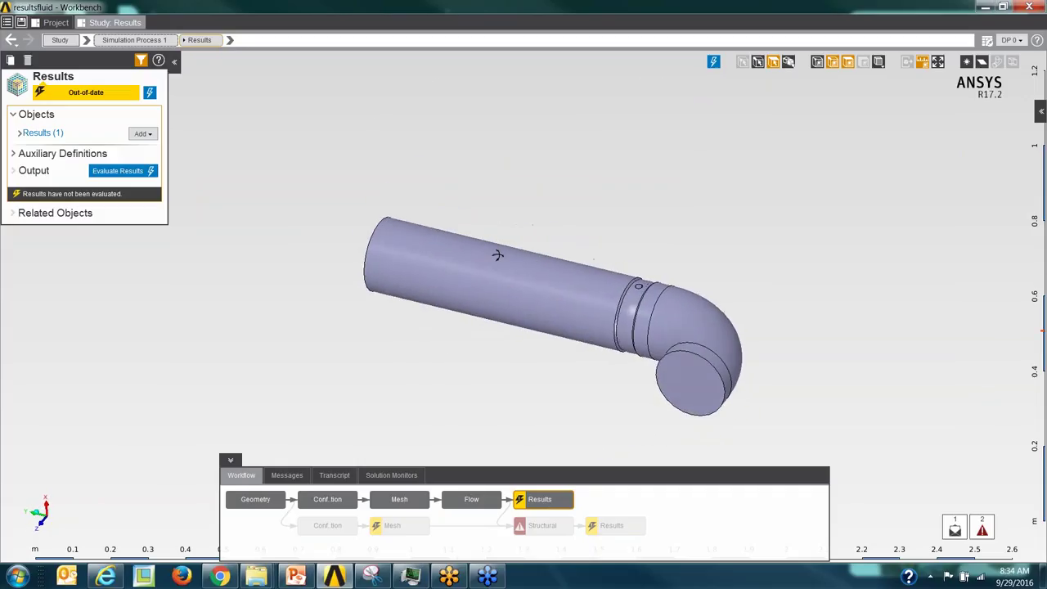
right_click(365, 357)
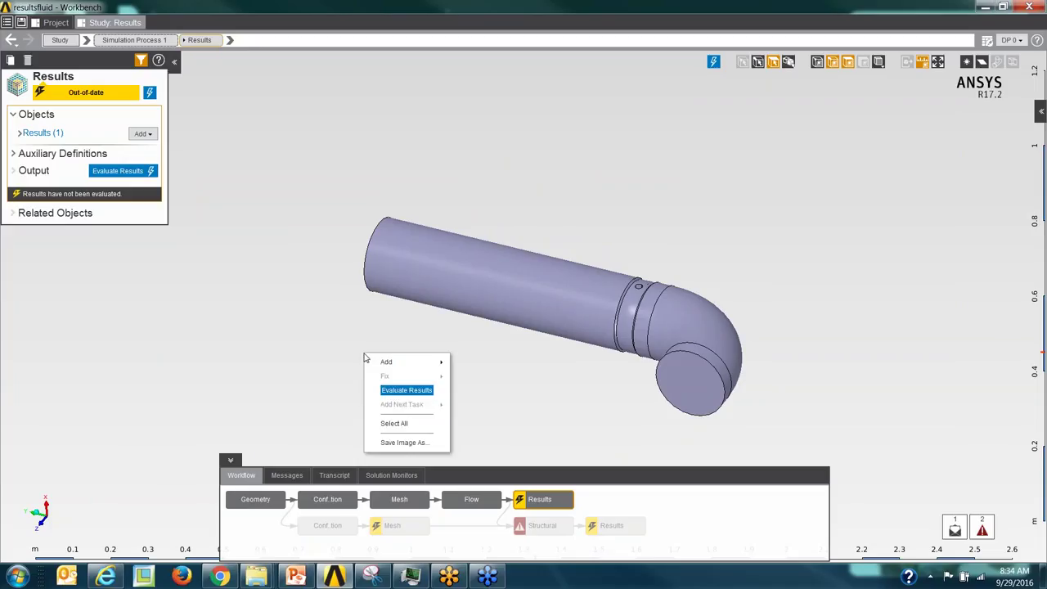
mouse_move(421, 363)
mouse_move(490, 366)
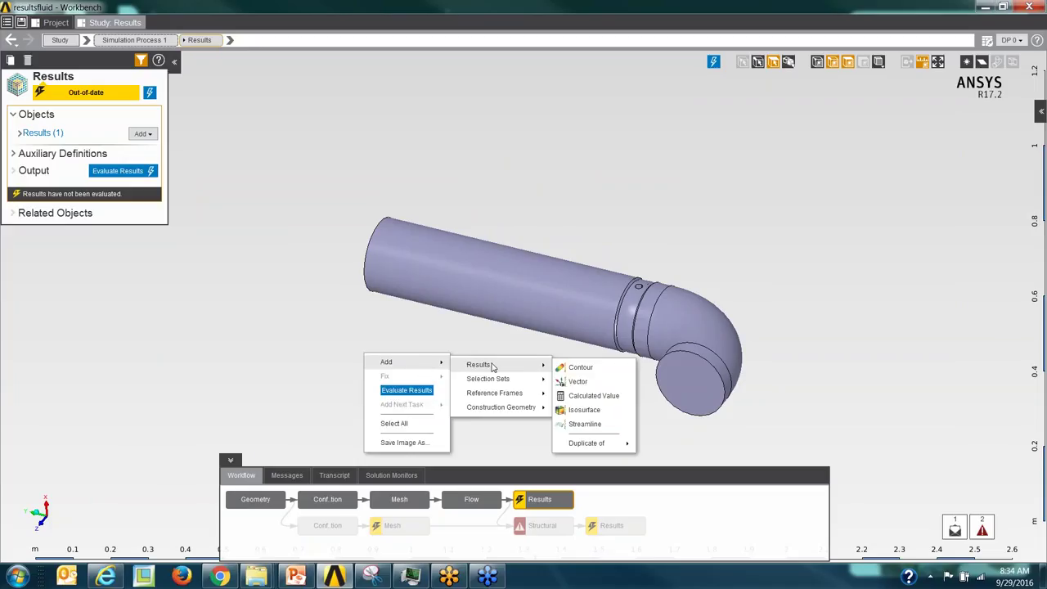
click(583, 424)
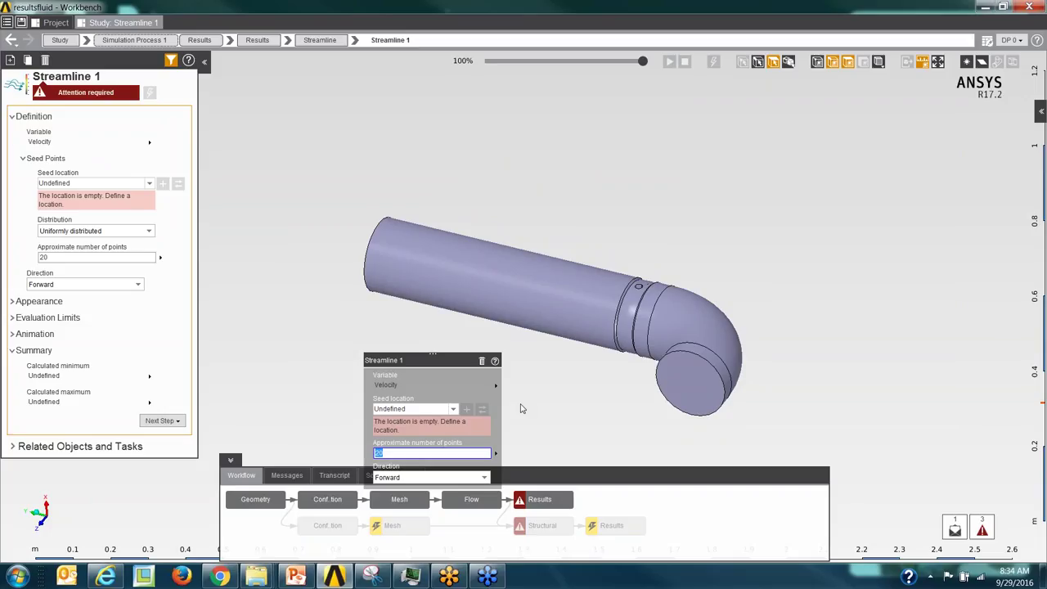
Assign the elbow's circular end face as the streamline's seed location and evaluate the velocity streamlines
click(678, 394)
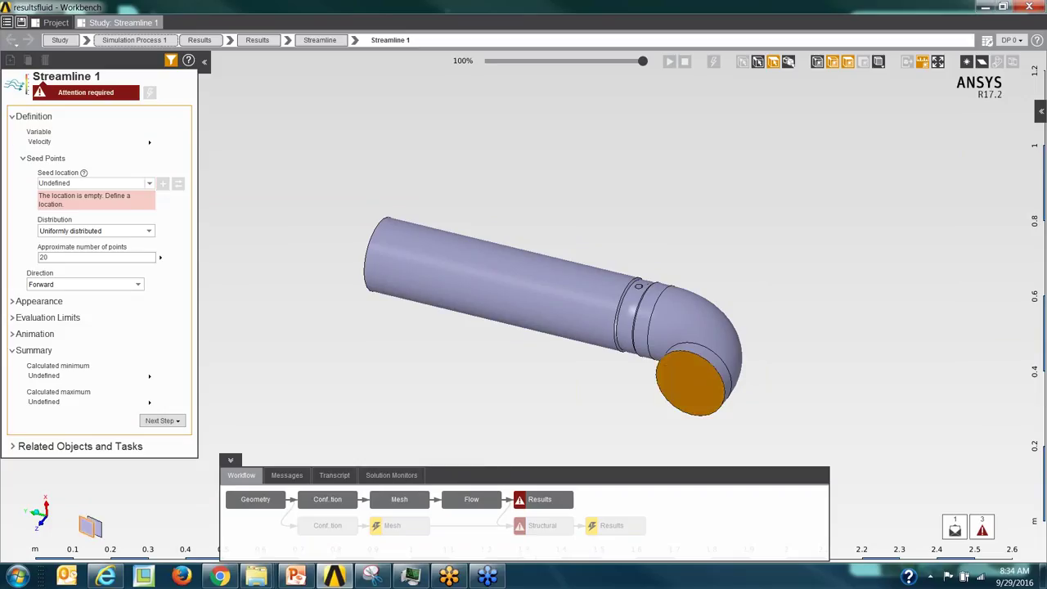
click(162, 183)
right_click(298, 235)
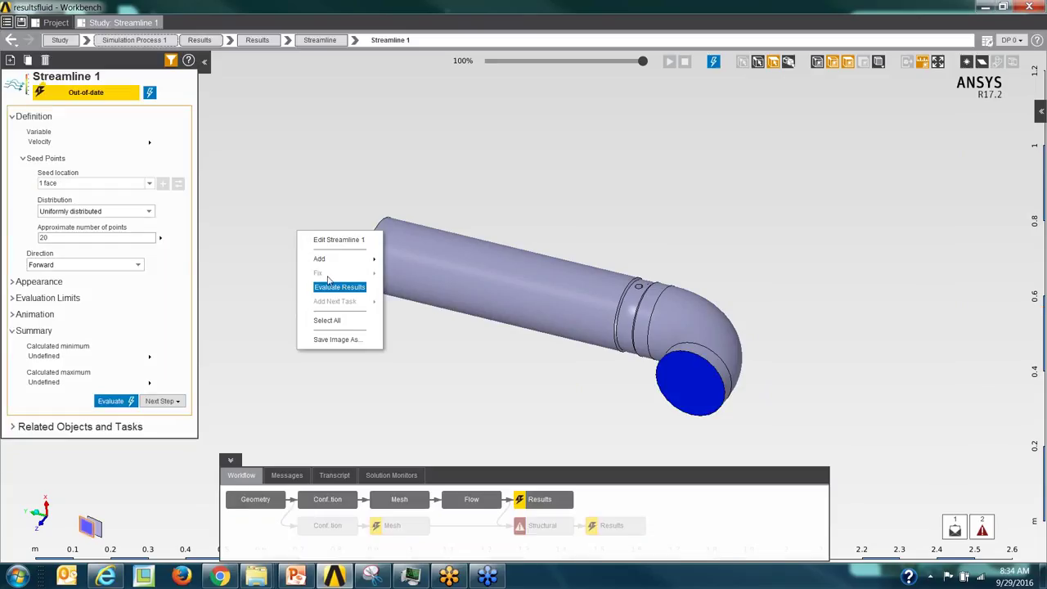
click(339, 287)
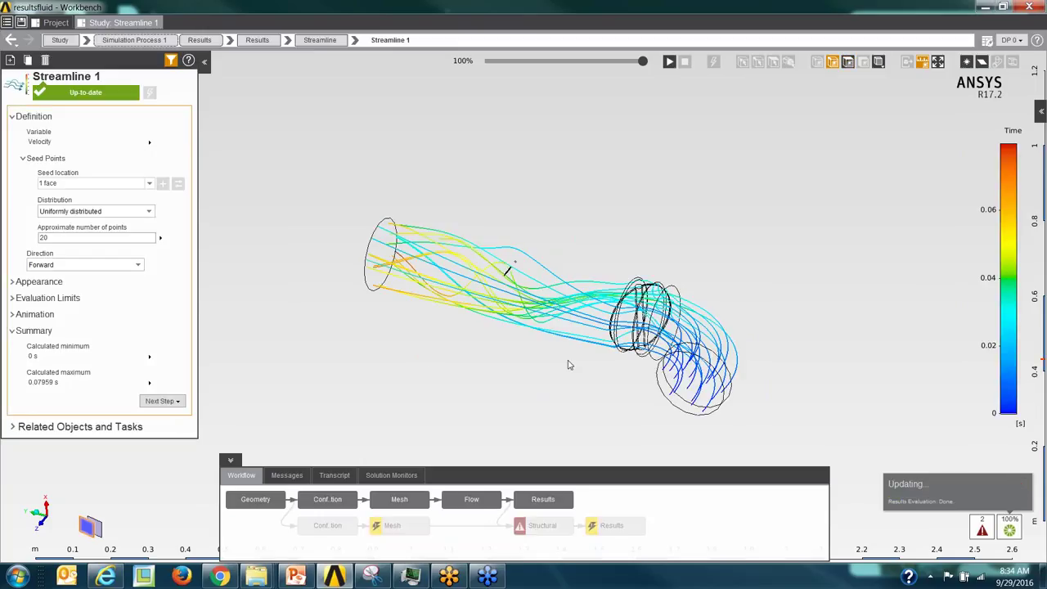
Animate the velocity streamlines and examine the flow around the valve disc and along the pipe
middle_drag(557, 362, 552, 409)
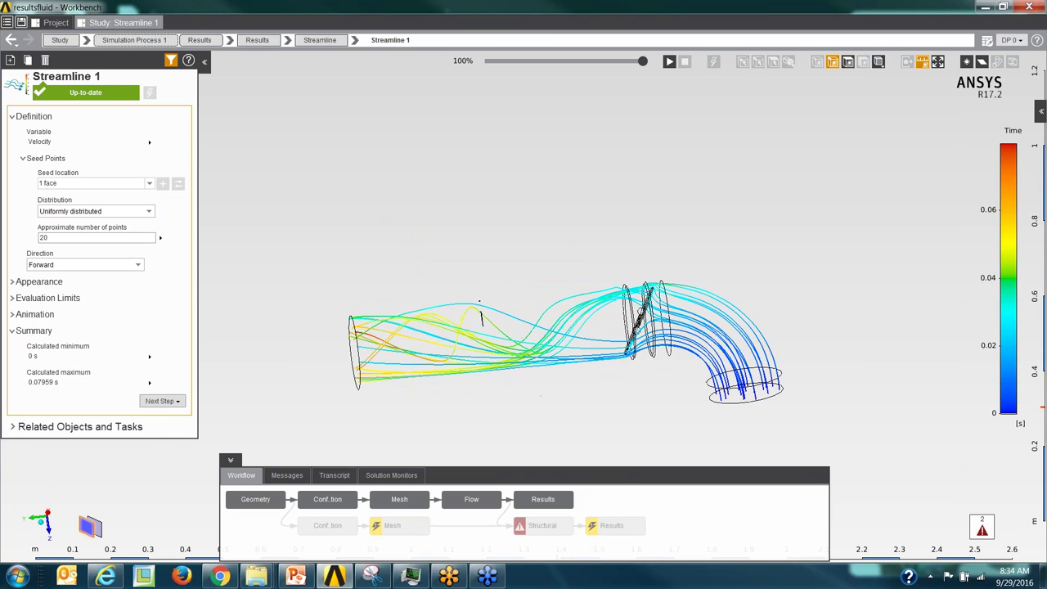
scroll(634, 327, up, 5)
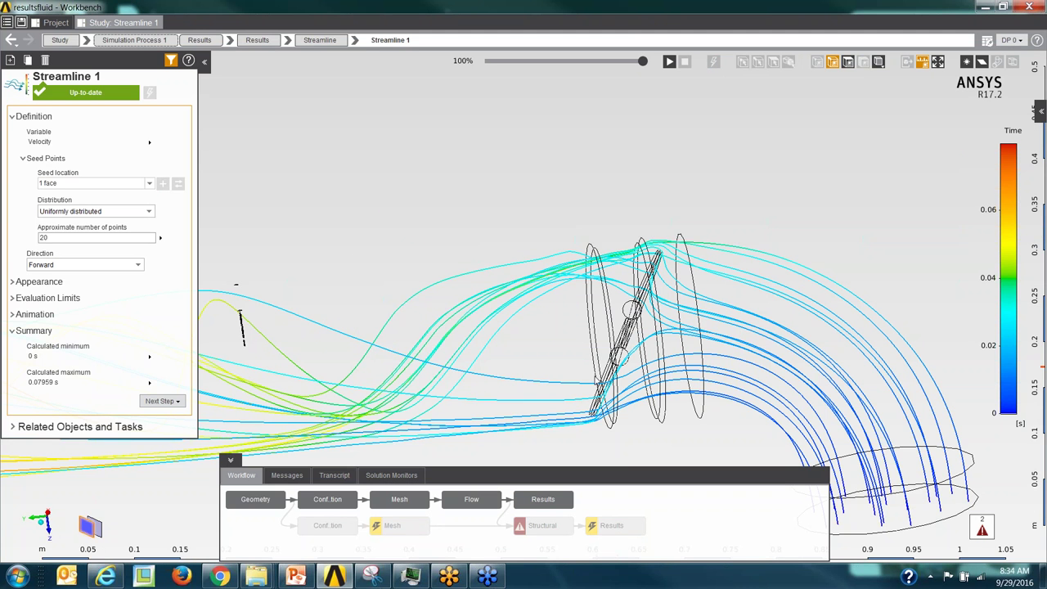
scroll(667, 233, down, 3)
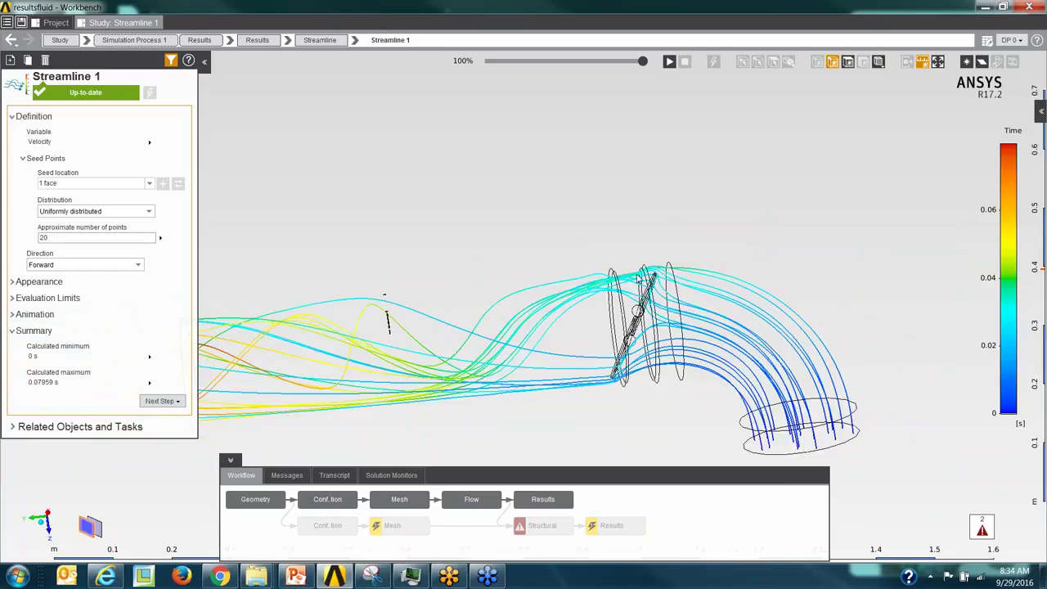
scroll(691, 303, down, 3)
middle_drag(691, 303, 605, 207)
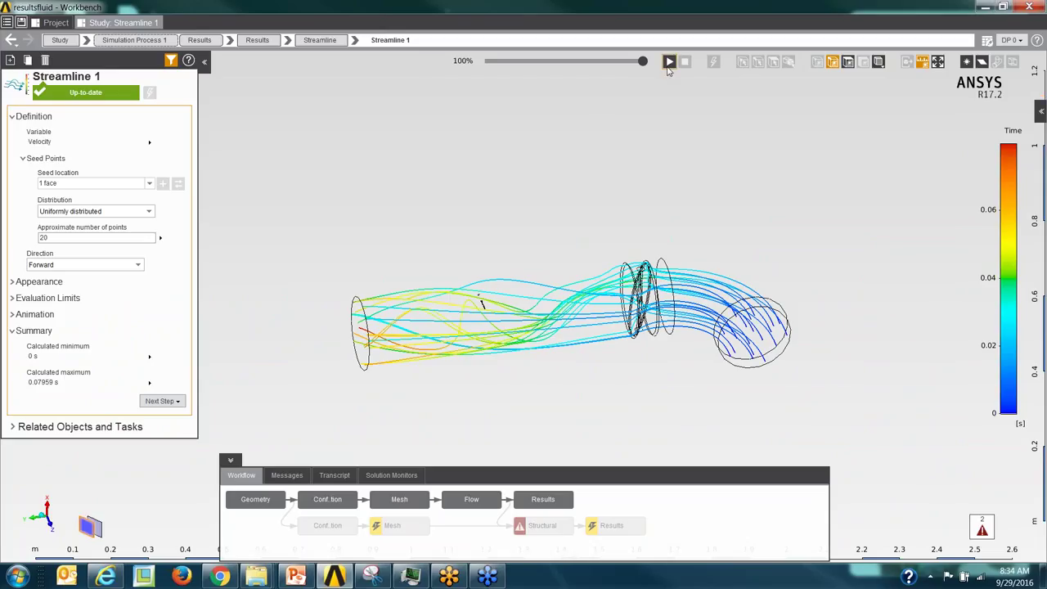
click(669, 61)
middle_drag(624, 215, 563, 424)
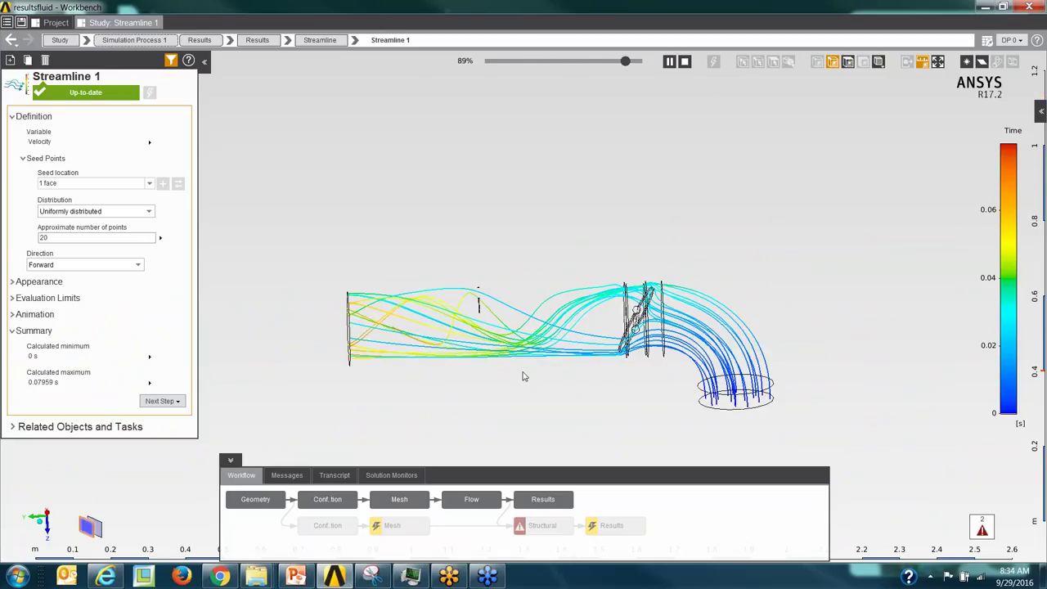
scroll(530, 375, up, 2)
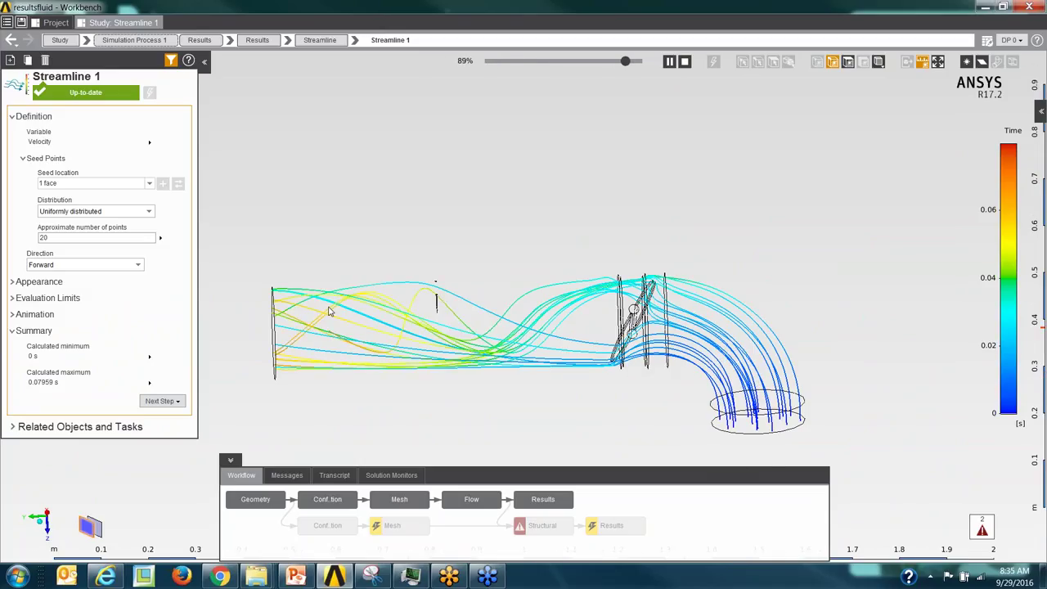
middle_drag(500, 413, 522, 394)
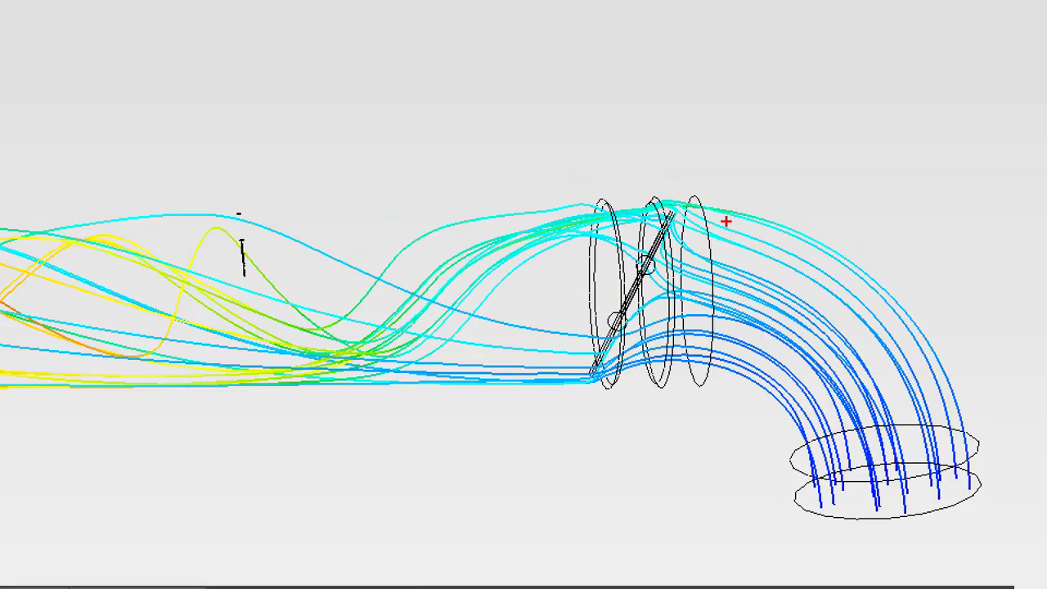
drag(725, 222, 537, 356)
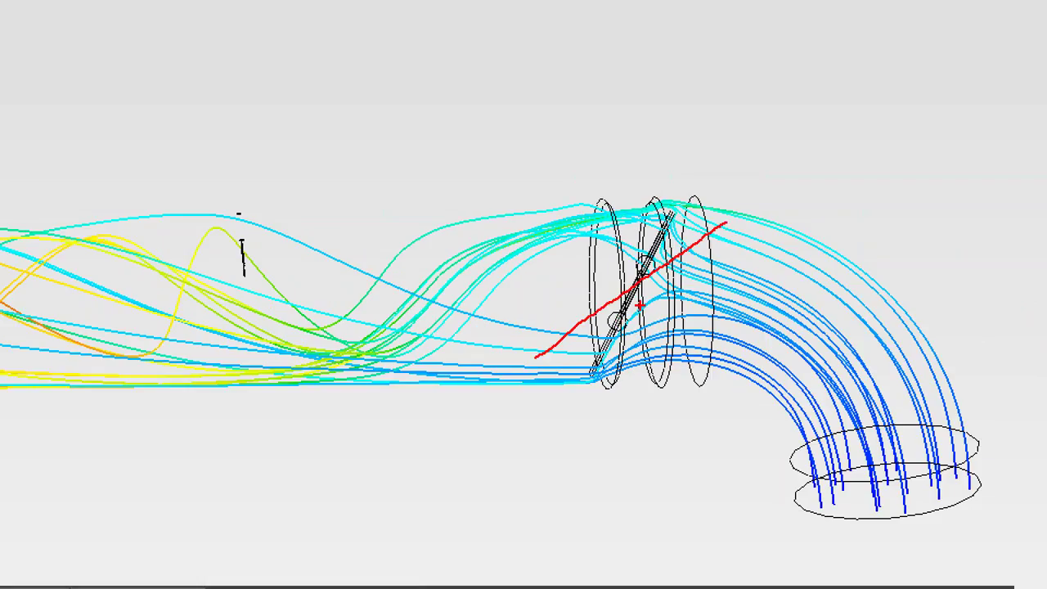
drag(541, 289, 728, 289)
drag(642, 209, 642, 360)
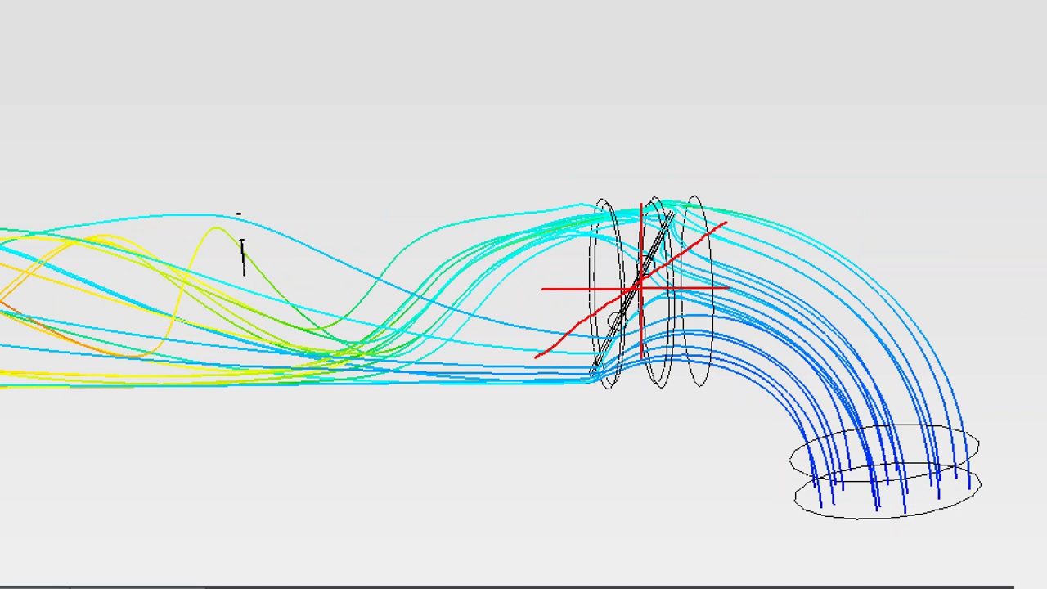
key(Escape)
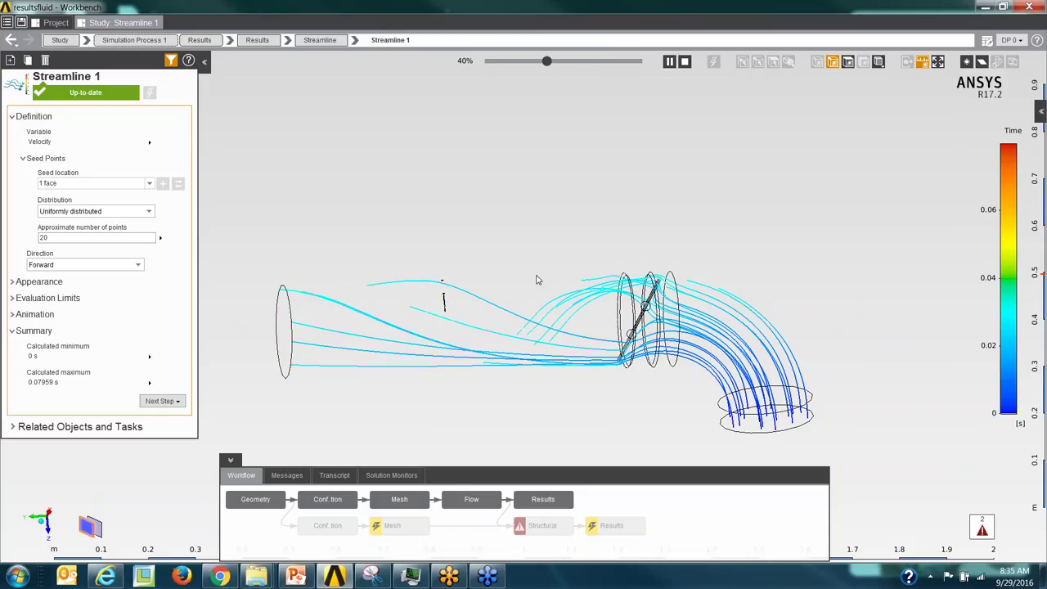
Add a calculated value result on the straight pipe's circular end face in the flow branch's Results task
middle_drag(530, 233, 477, 464)
click(543, 499)
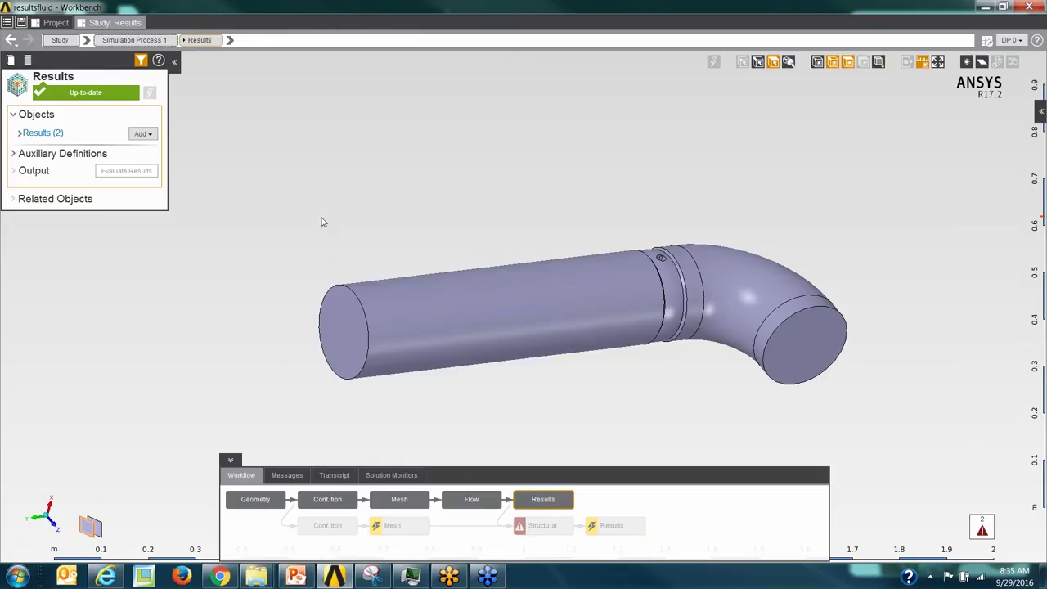
click(340, 334)
right_click(253, 194)
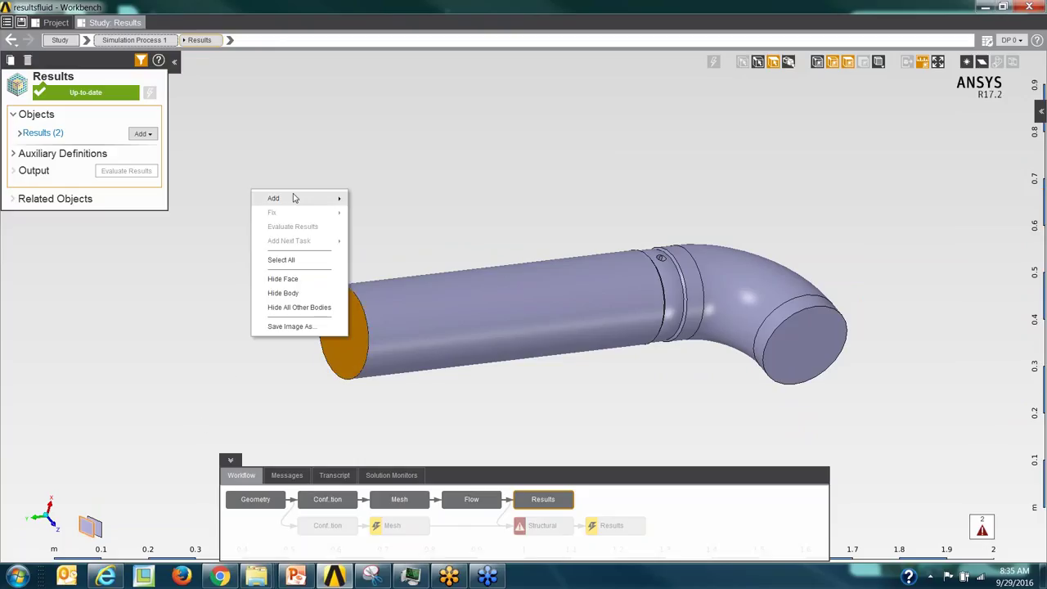
mouse_move(327, 199)
mouse_move(391, 201)
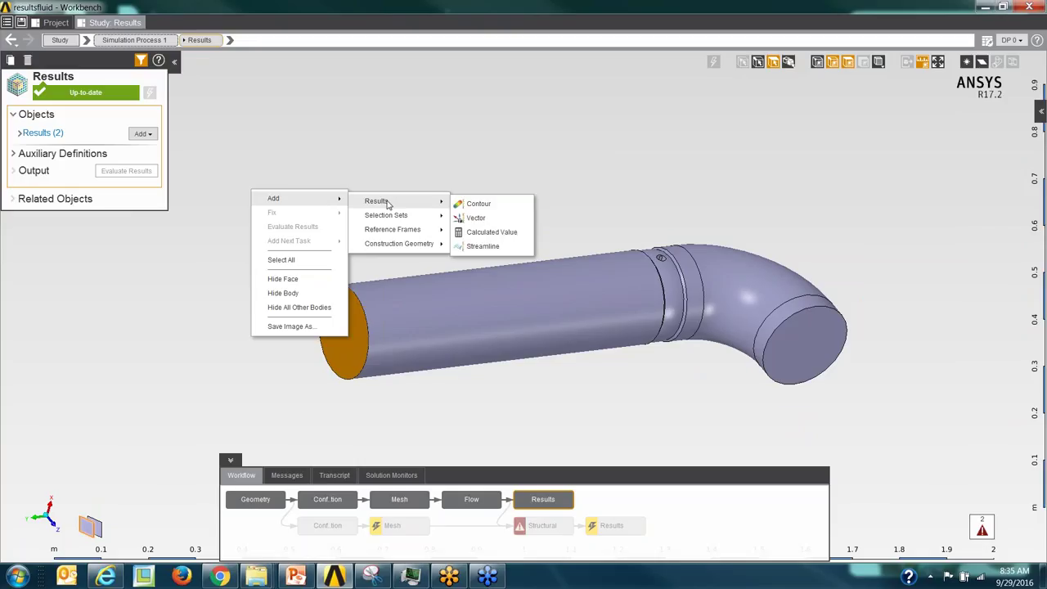
click(489, 233)
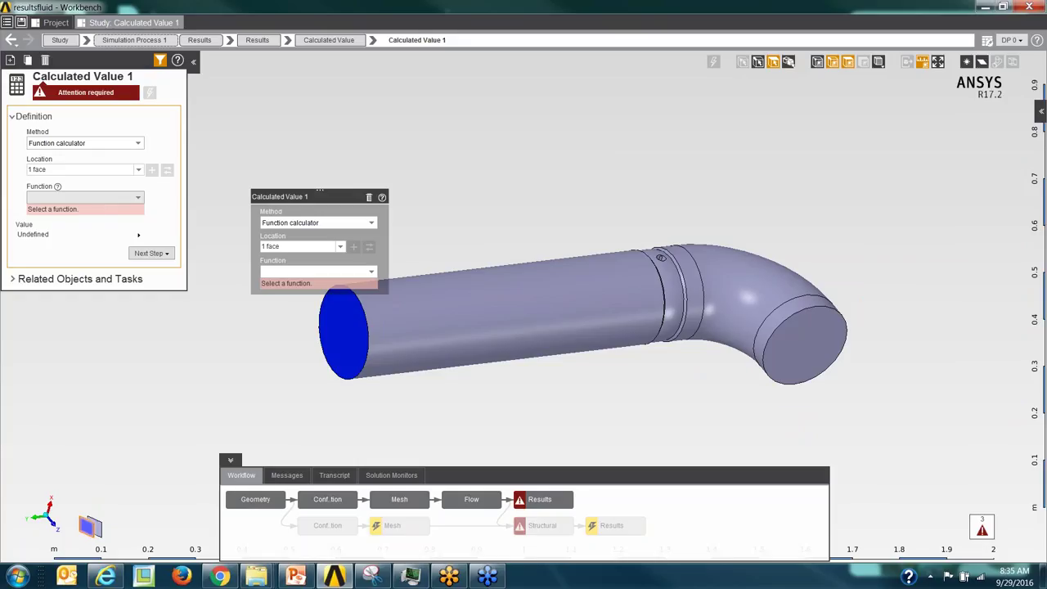
Set the calculated value's function to Sum with the Simple weight type
click(138, 198)
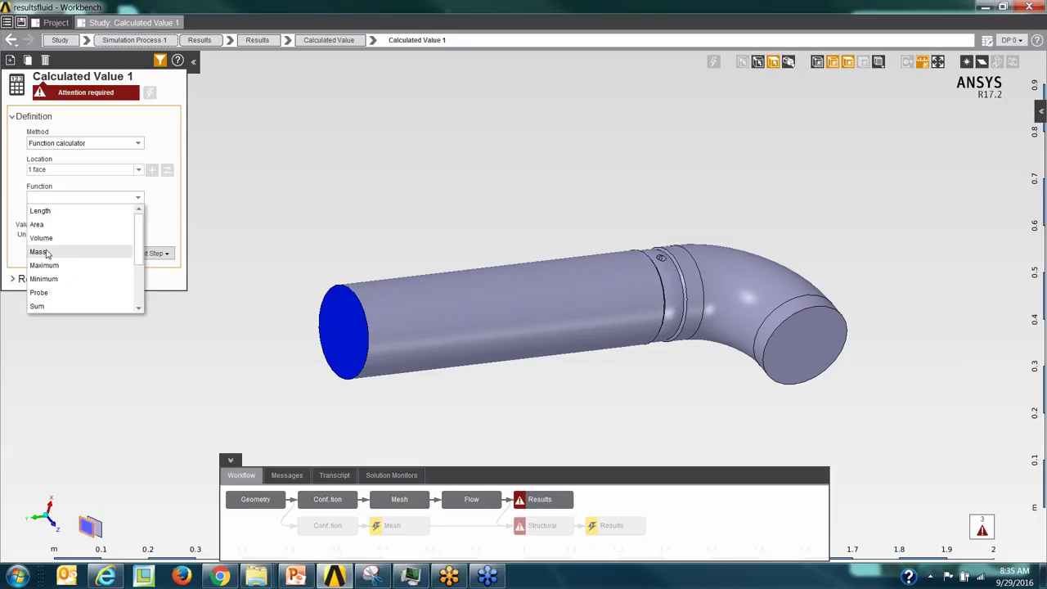
click(45, 305)
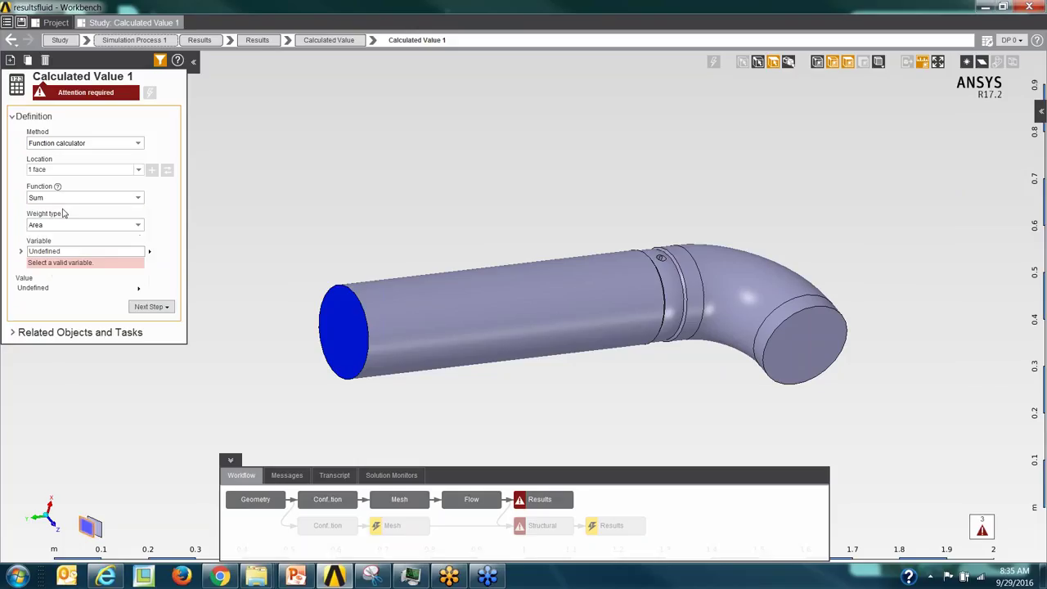
click(57, 227)
click(49, 238)
Assign MassFlow as the calculated value's variable and evaluate the result
click(61, 252)
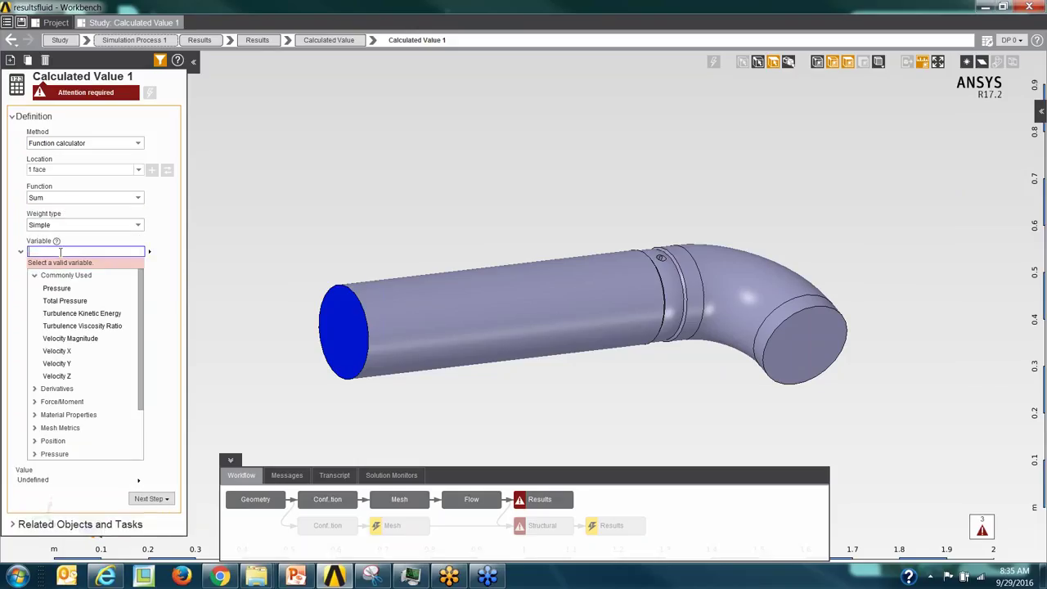
text(Mass)
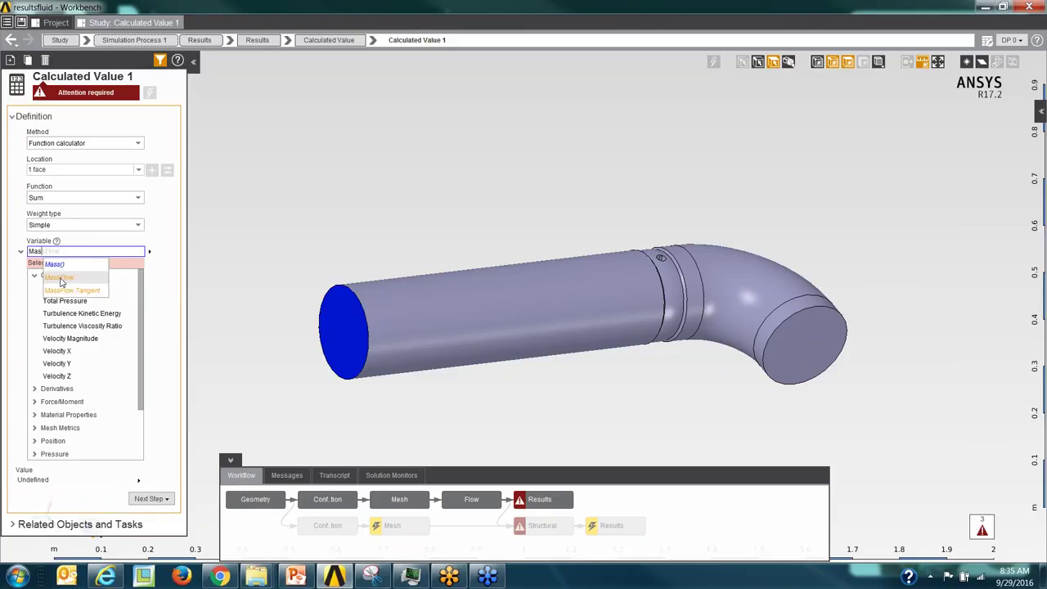
click(60, 279)
click(152, 273)
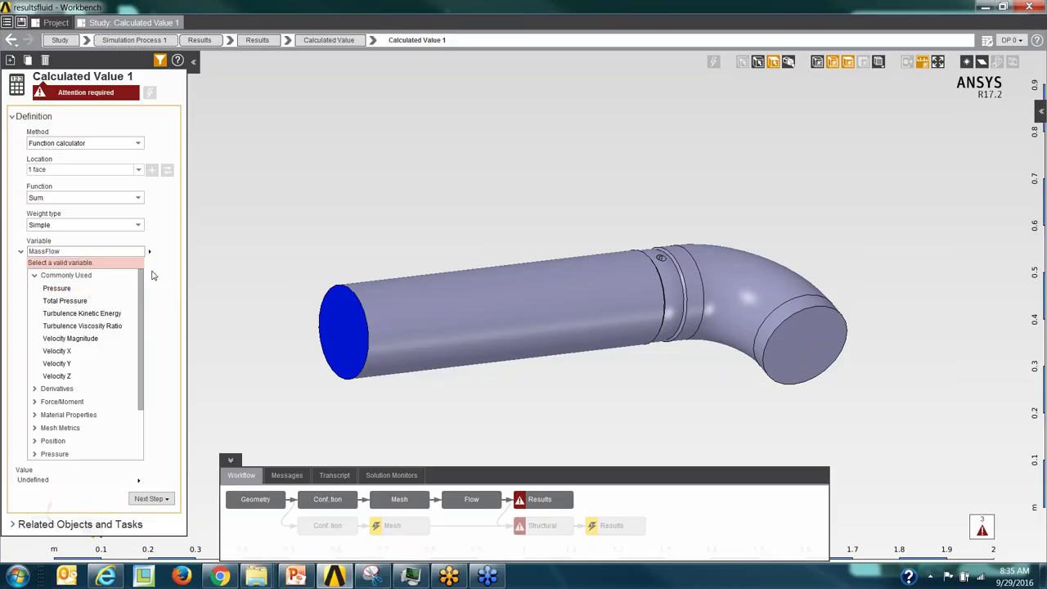
click(21, 252)
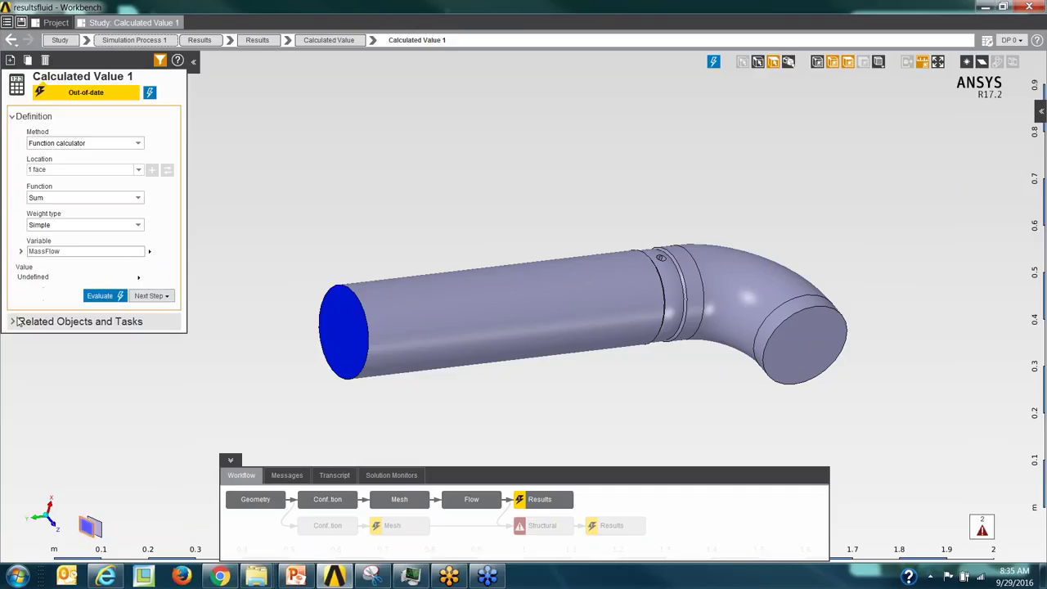
right_click(371, 183)
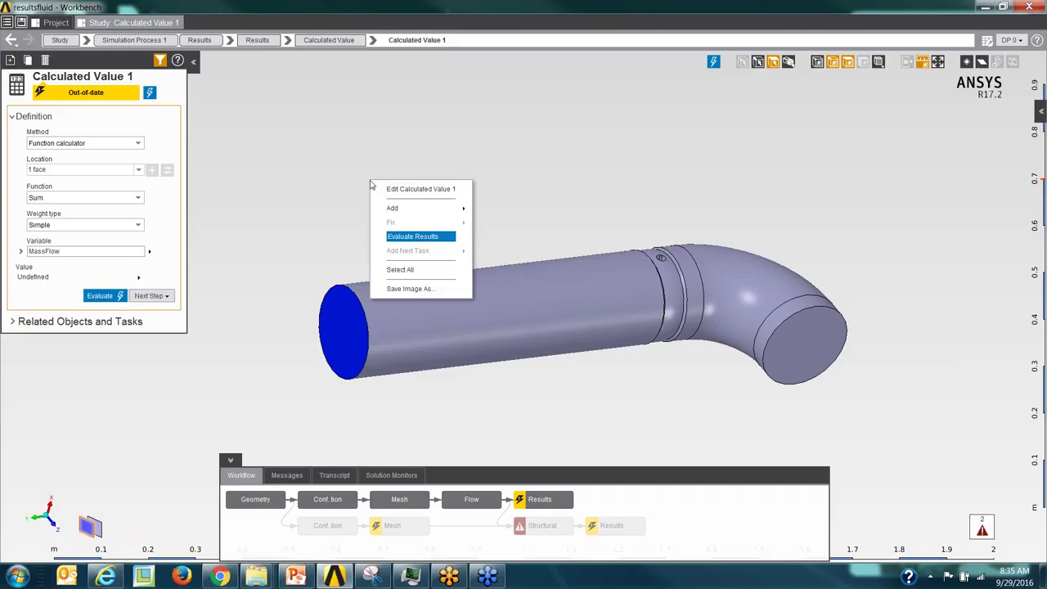
click(307, 224)
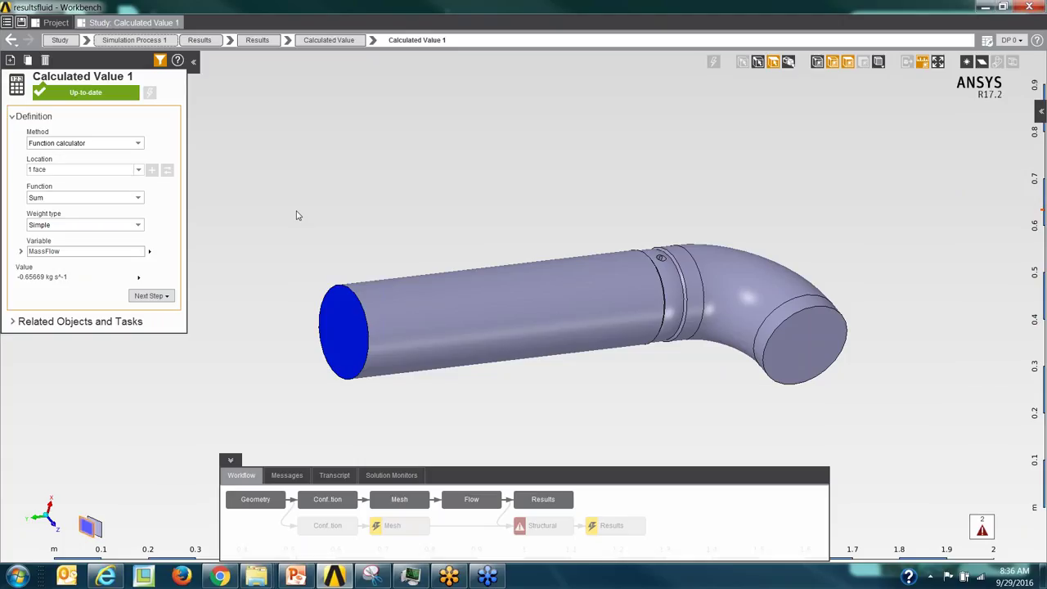
Preview the velocity, streamline and calculated value results, and rename the calculated value to Mass flow rate
click(257, 40)
click(49, 165)
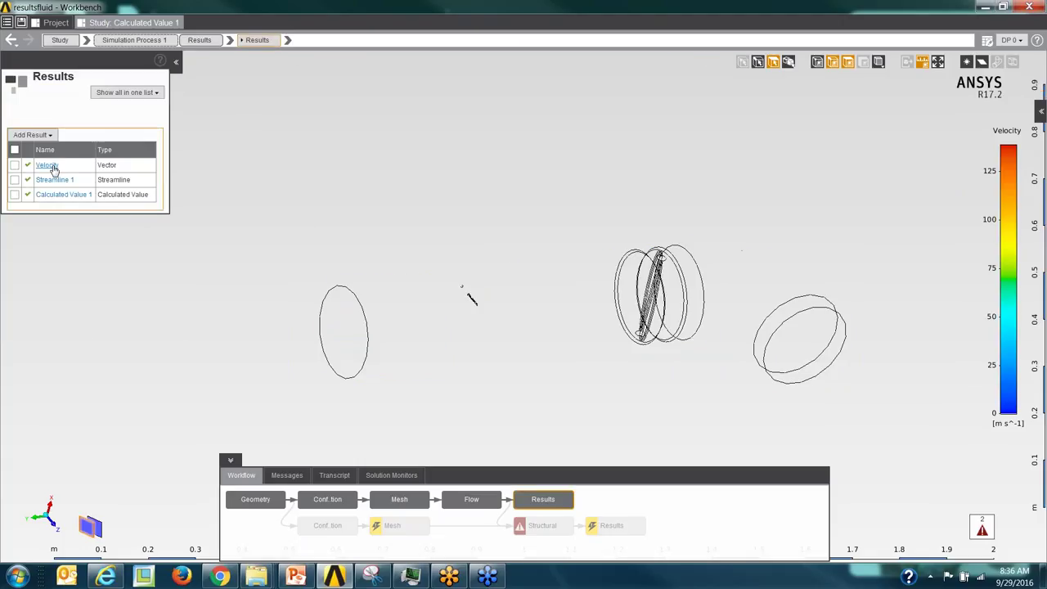
click(50, 180)
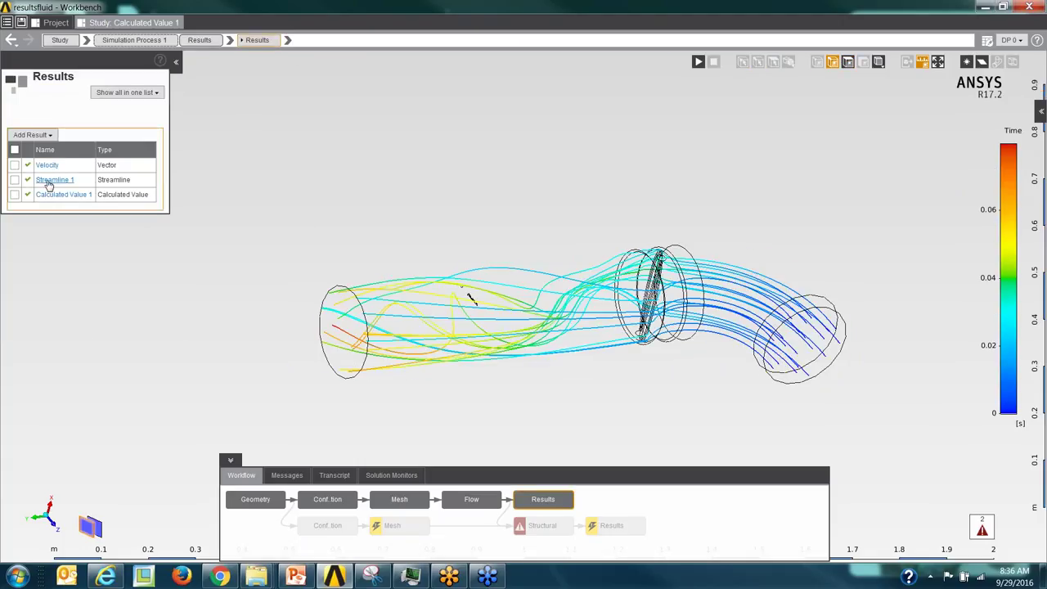
click(57, 194)
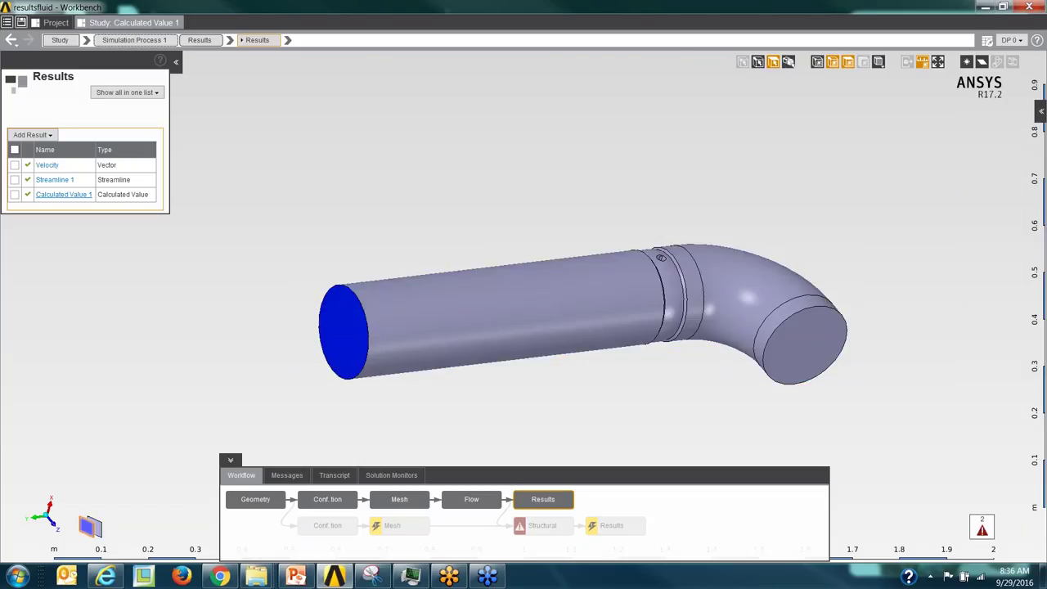
click(64, 195)
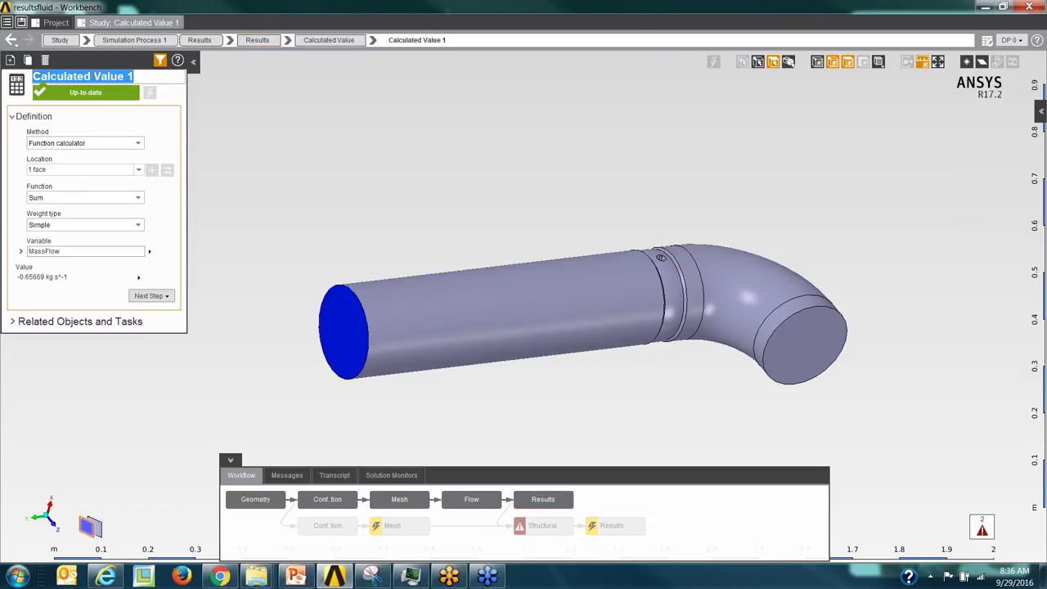
text(Mass flo)
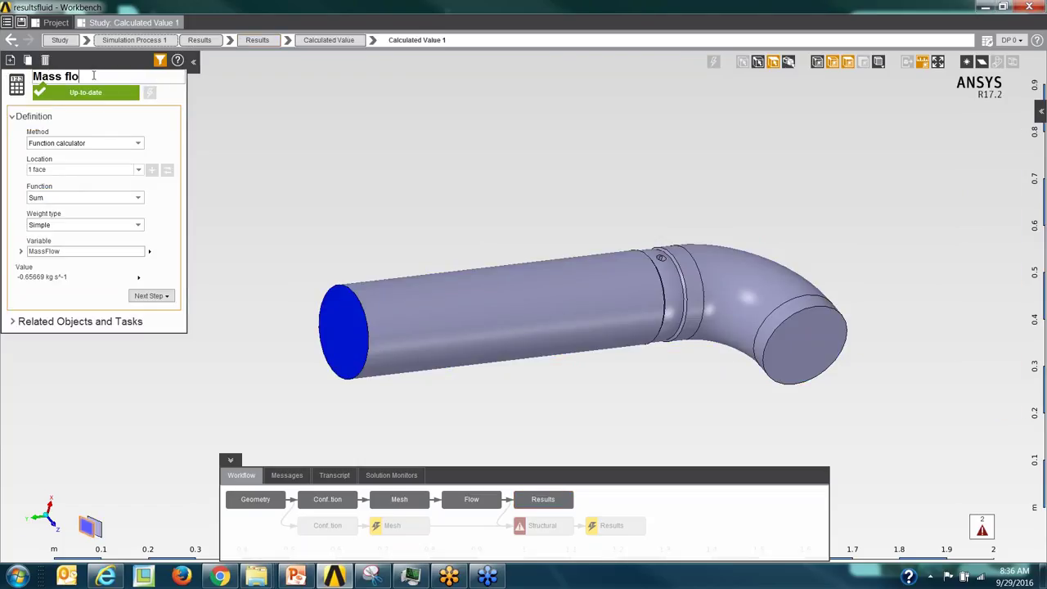
text(w rate)
key(Return)
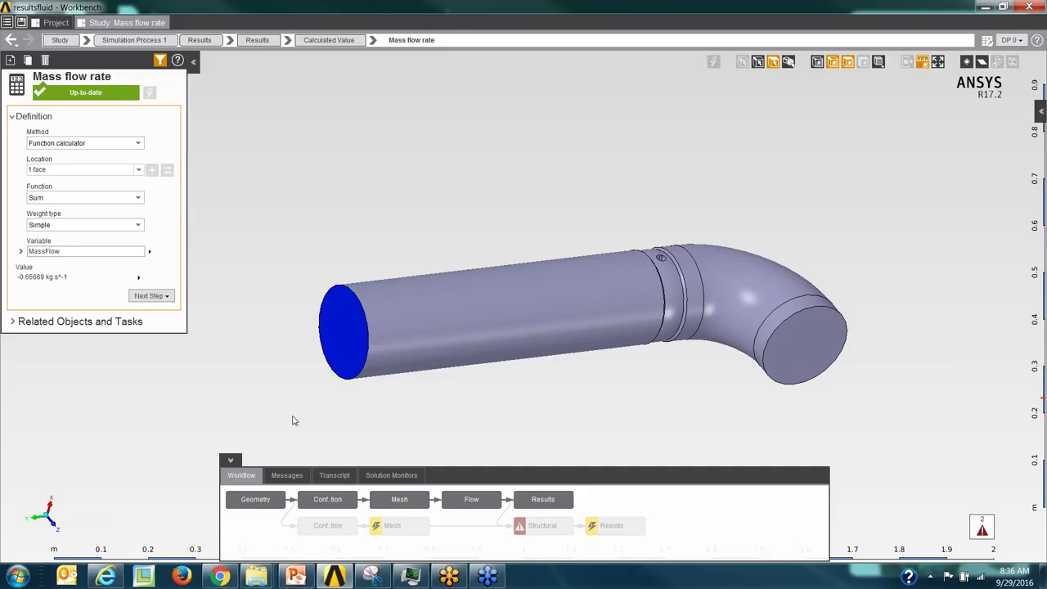
Open the structural branch's Configuration task and view the pipe and valve assembly from the actuator side
click(473, 502)
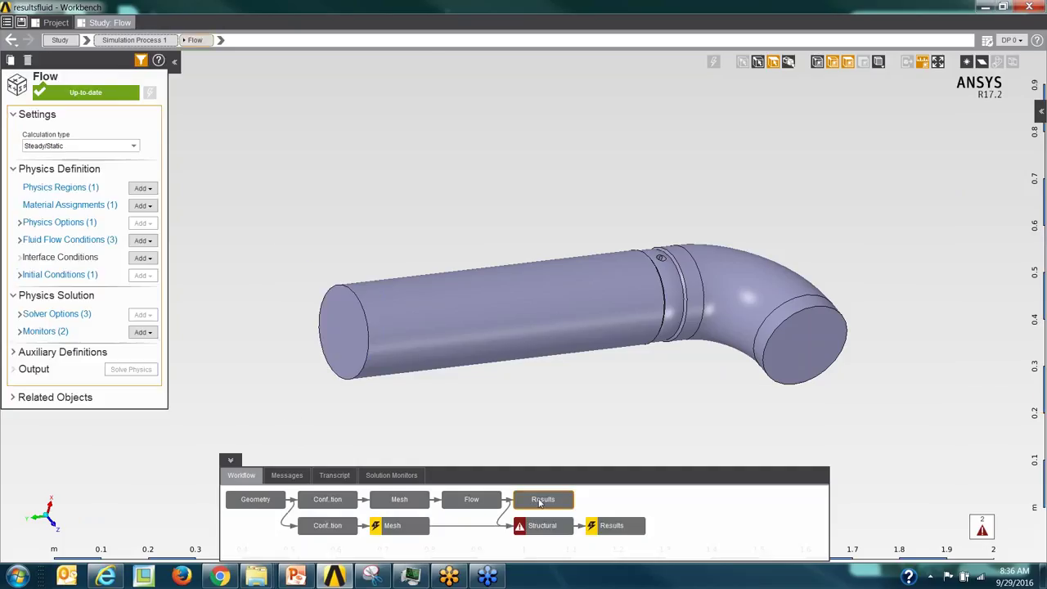
click(540, 500)
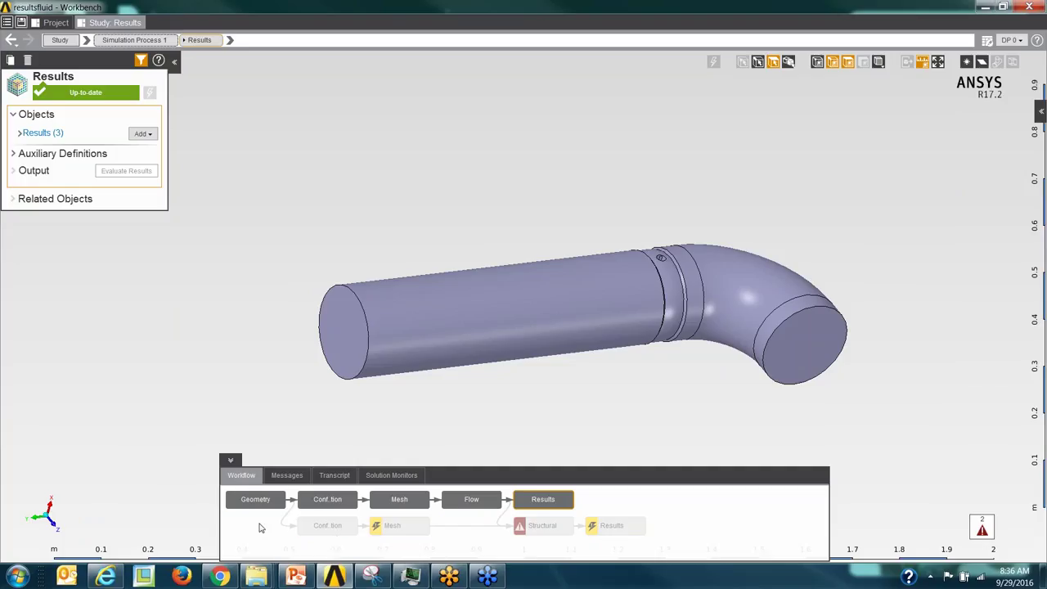
click(327, 526)
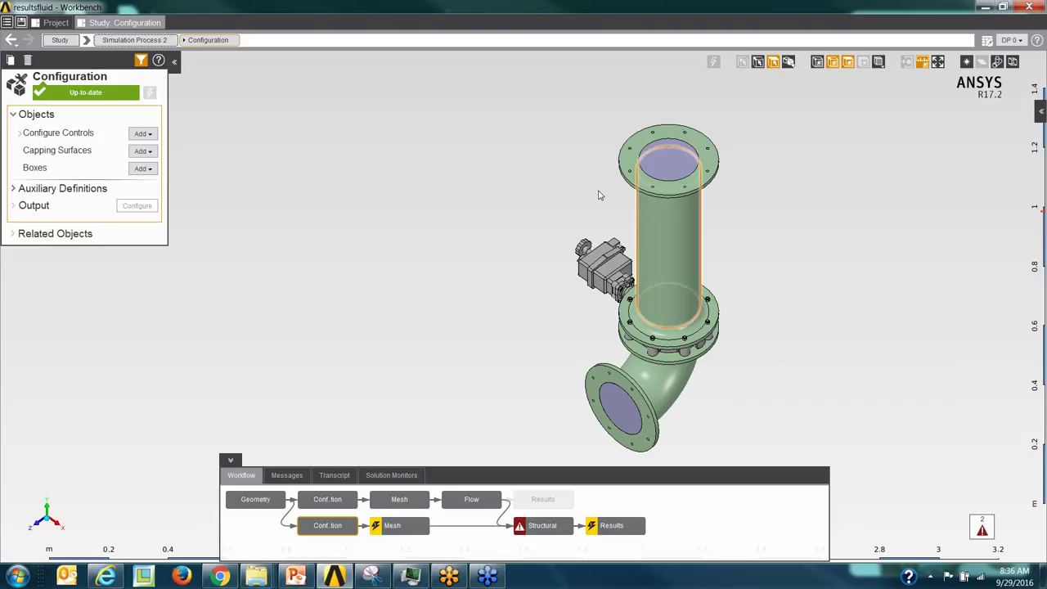
scroll(538, 164, down, 2)
middle_drag(710, 367, 468, 310)
scroll(708, 213, up, 2)
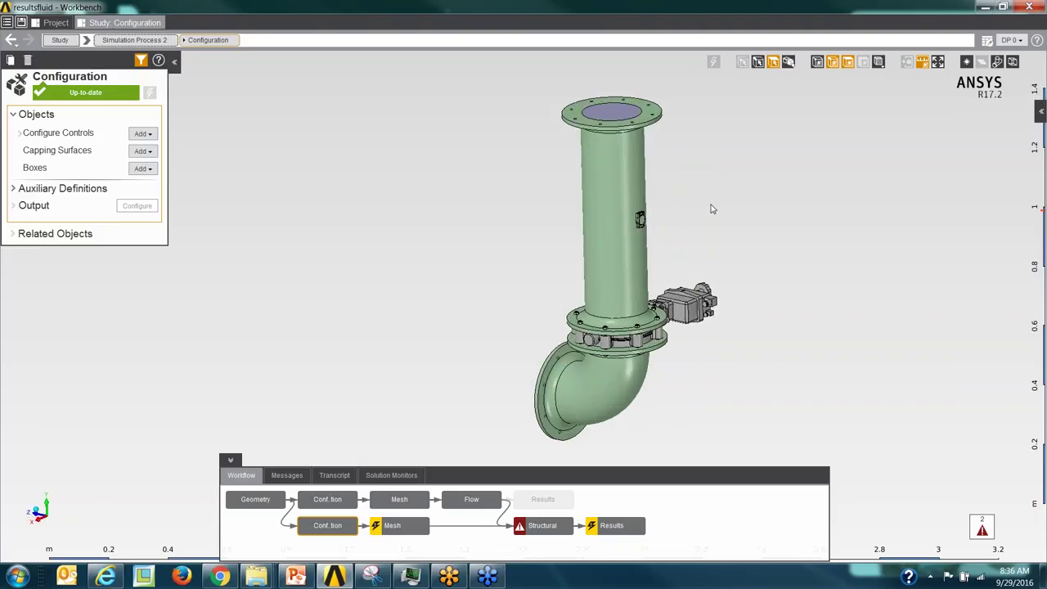
Add a Suppress Control covering every body of the pipe and valve assembly except the small sensor probe inside the pipe
click(788, 62)
drag(747, 452, 500, 266)
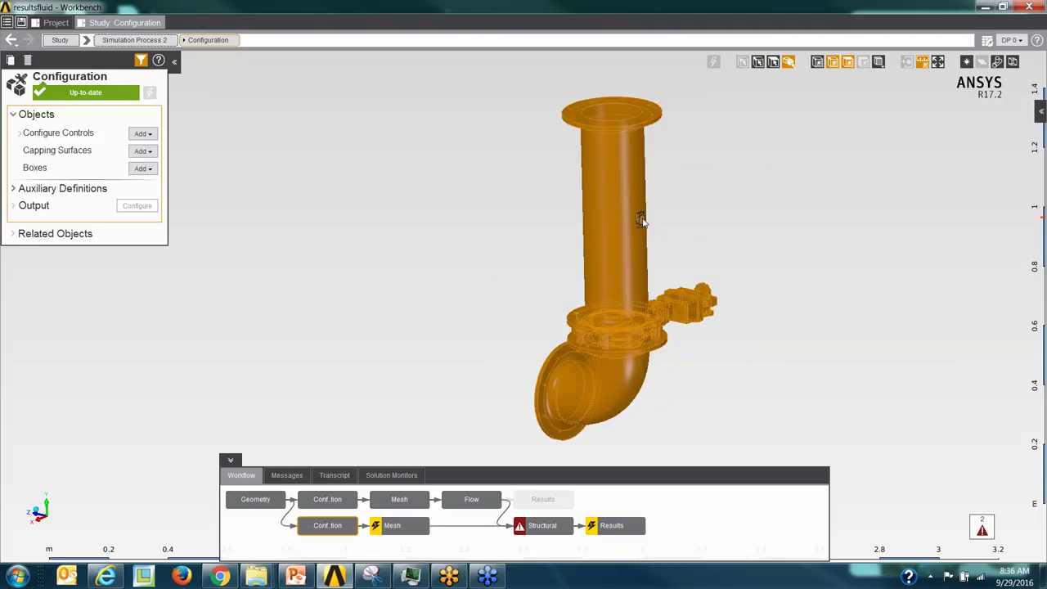
right_click(754, 254)
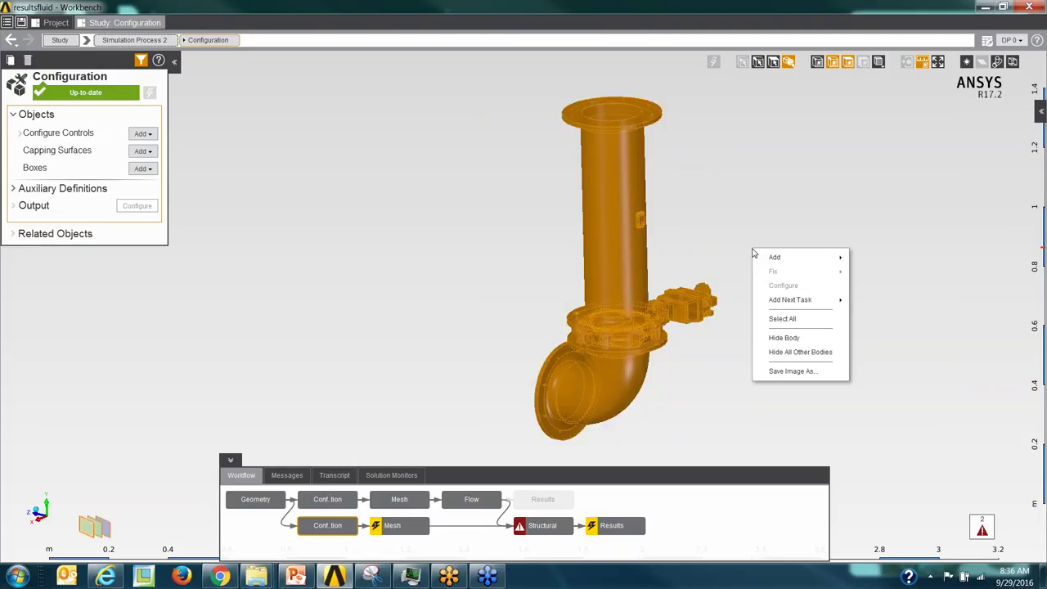
mouse_move(773, 256)
mouse_move(918, 261)
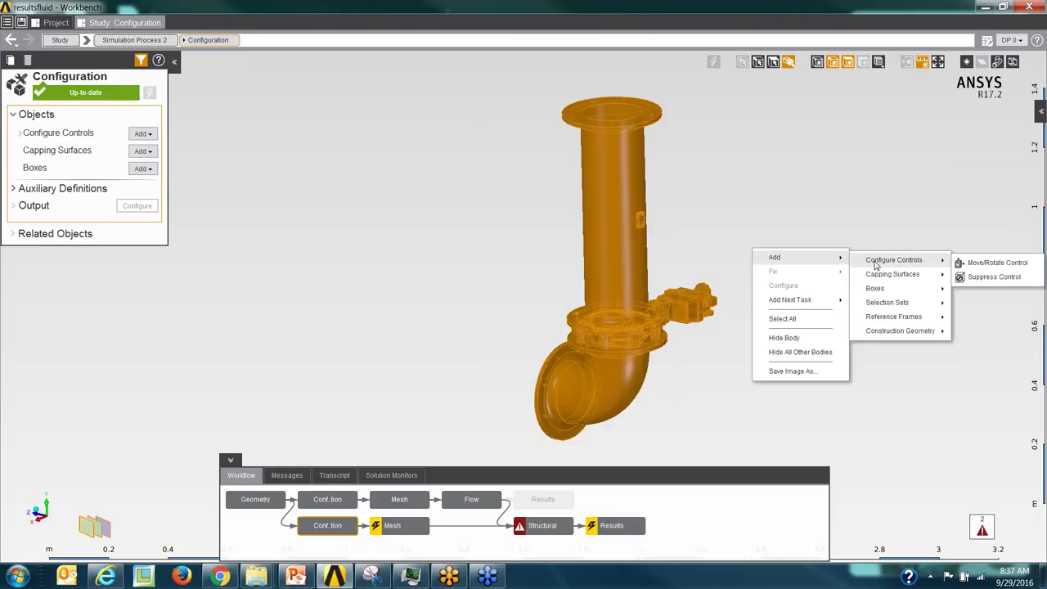
click(986, 277)
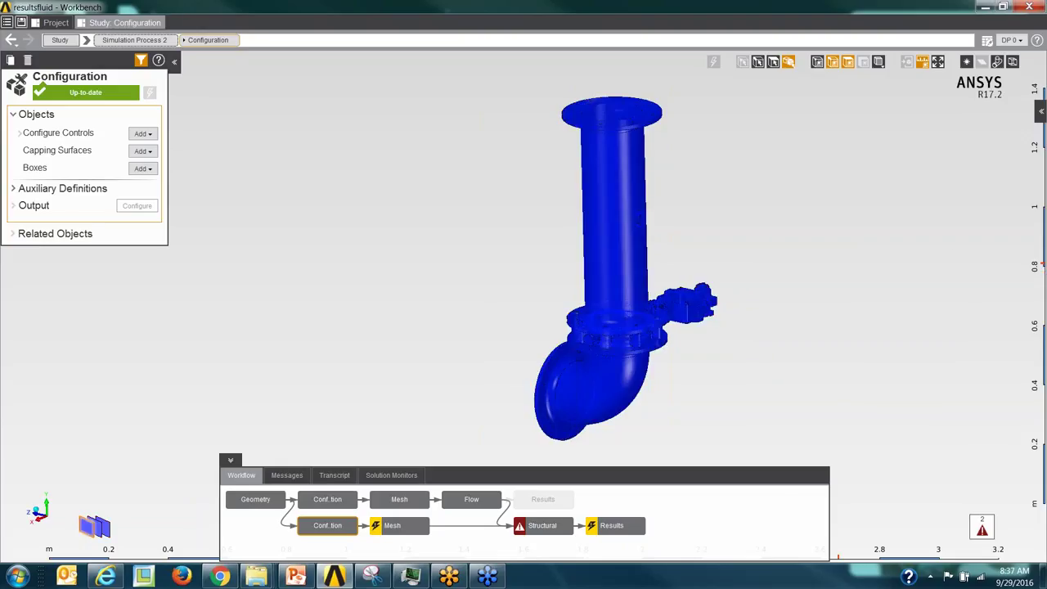
Update the structural configuration with the suppression applied and fit the remaining probe in the view
right_click(723, 198)
click(736, 247)
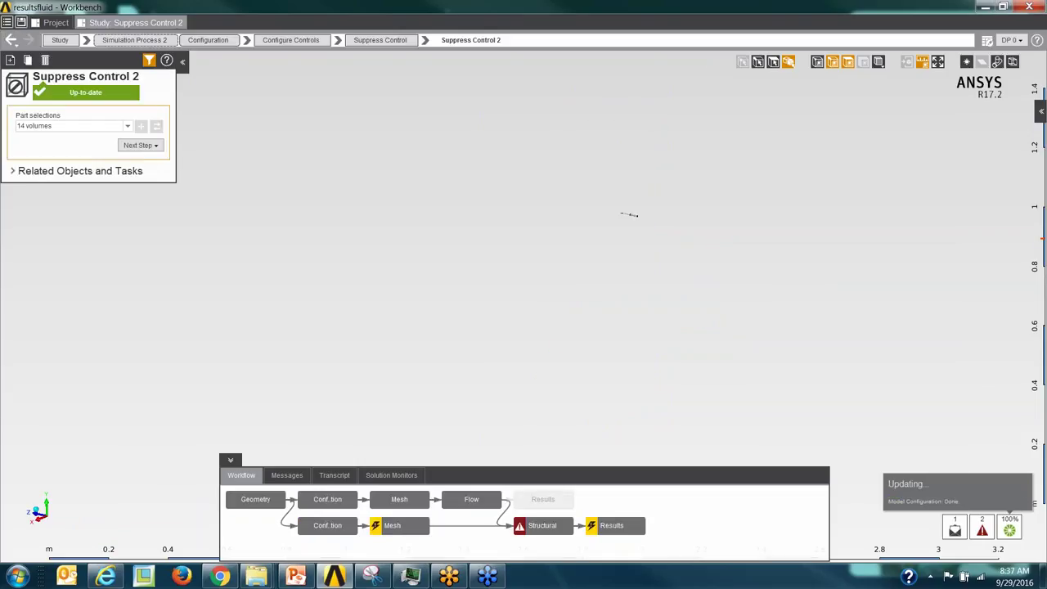
click(937, 62)
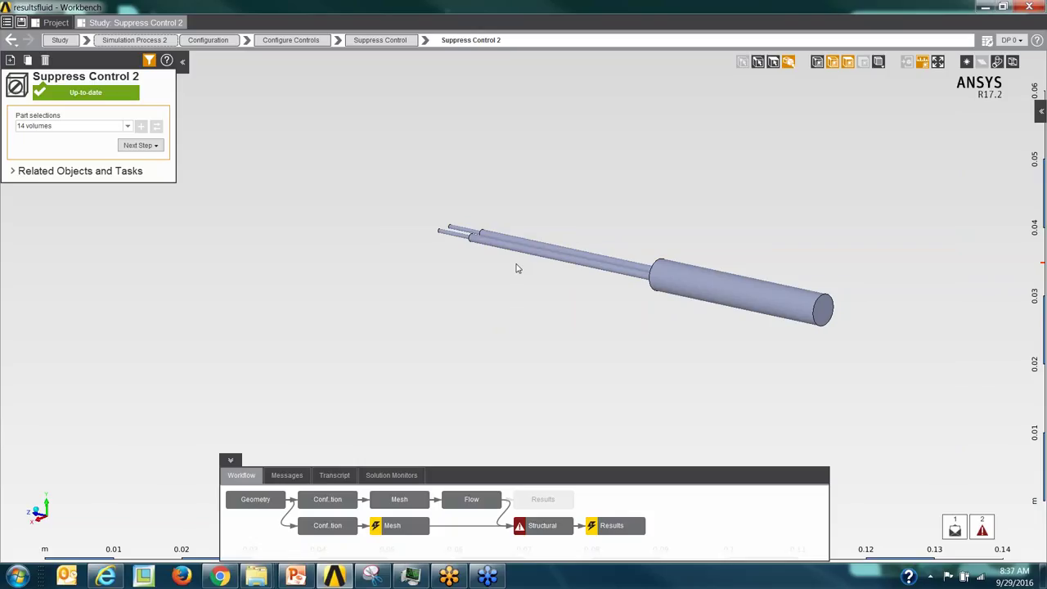
scroll(772, 259, up, 2)
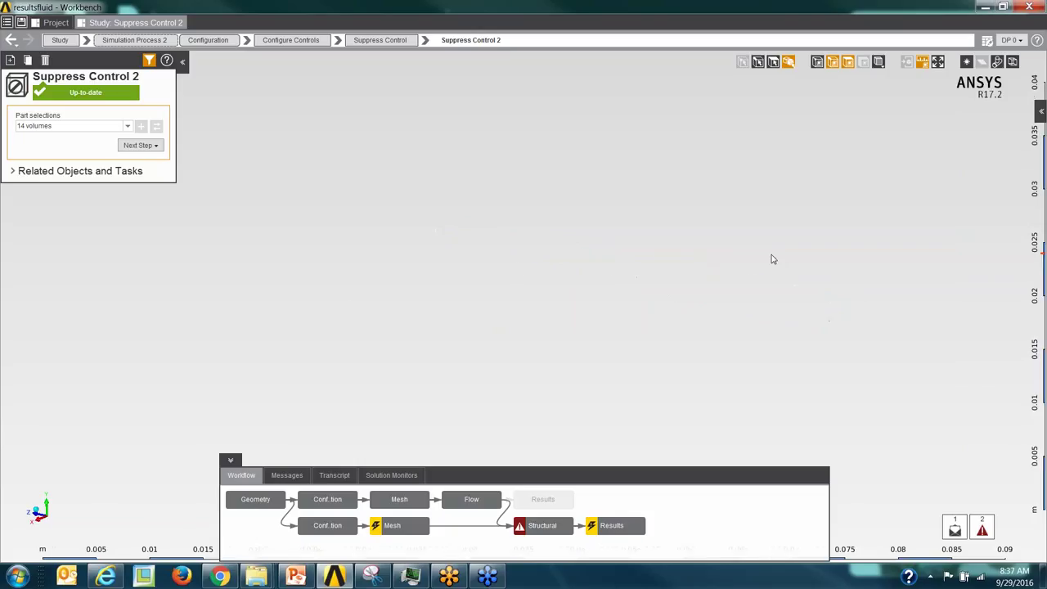
click(937, 62)
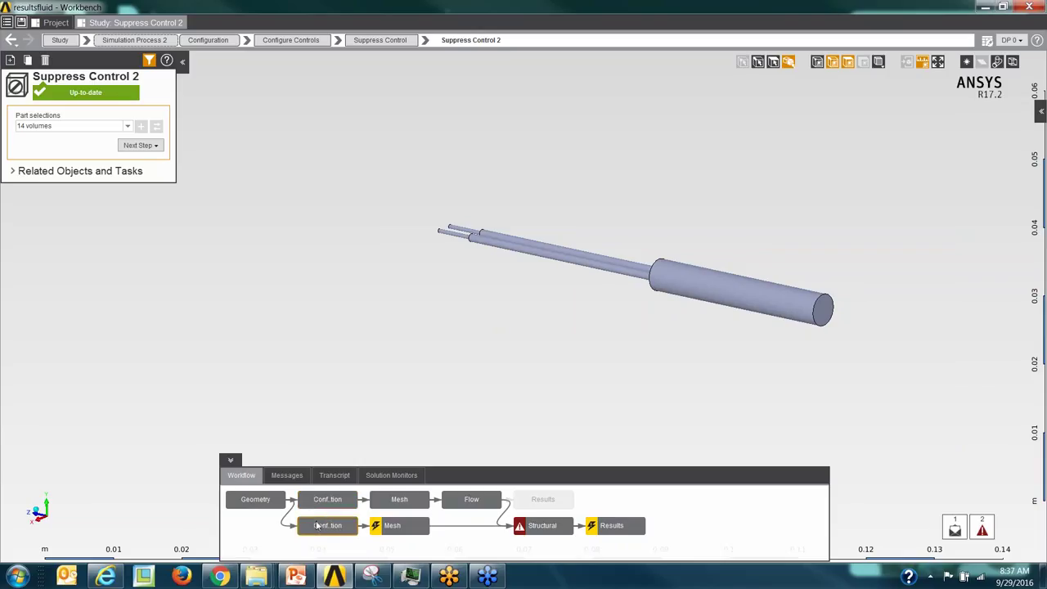
Generate the structural branch's mesh with the predefined settings
click(400, 528)
right_click(374, 299)
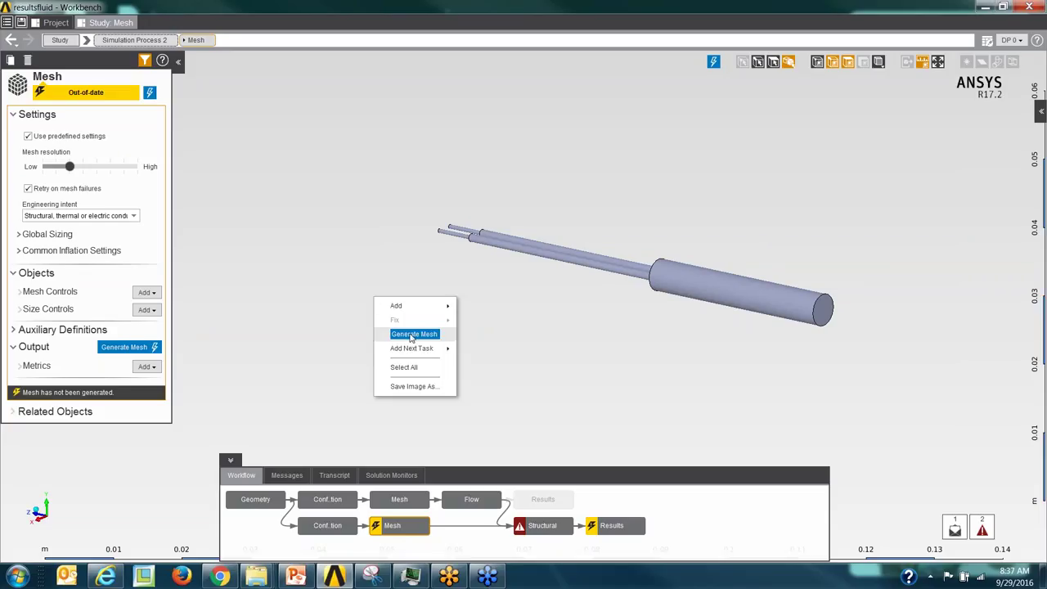
click(405, 334)
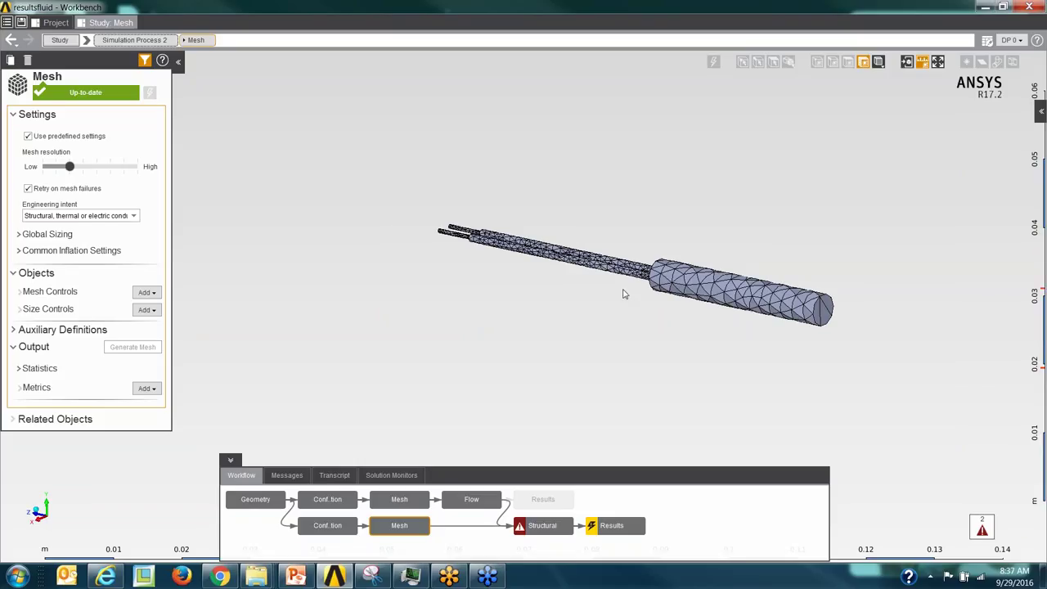
Assign Polyethylene as the material of the structural physics region and open its material properties
click(527, 527)
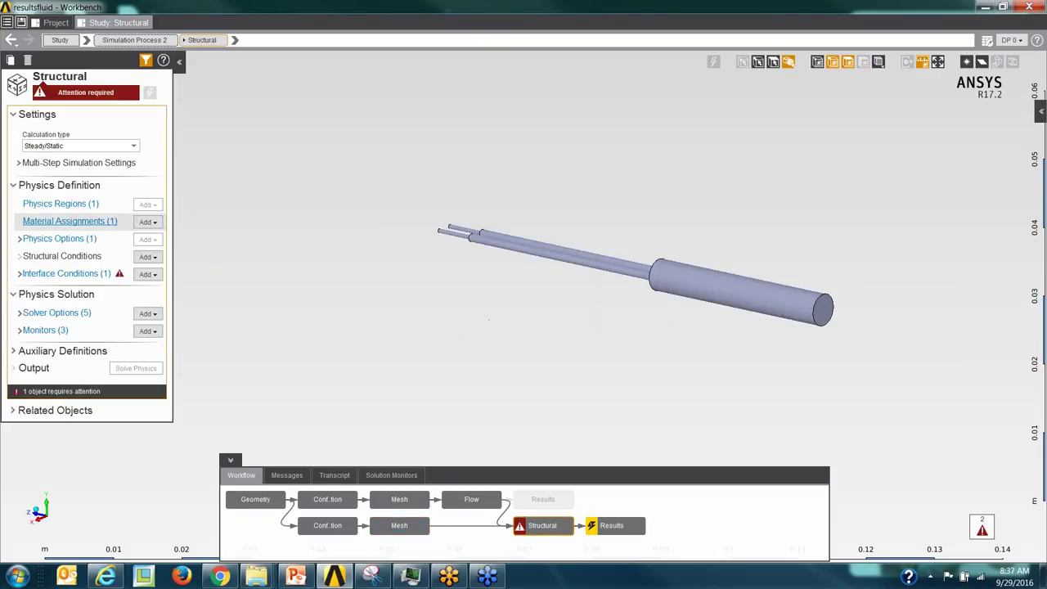
click(46, 222)
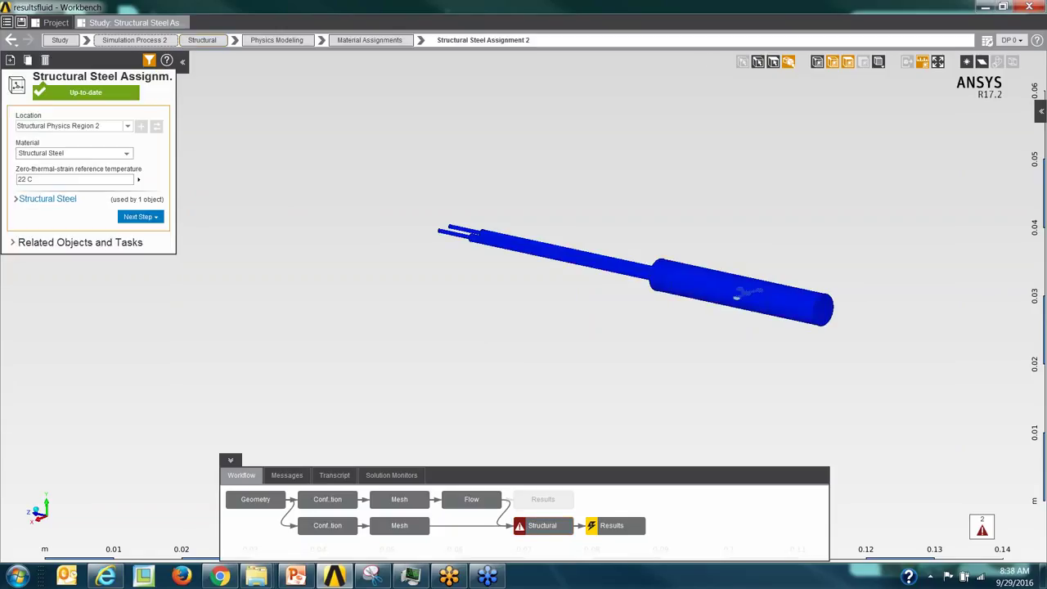
click(73, 153)
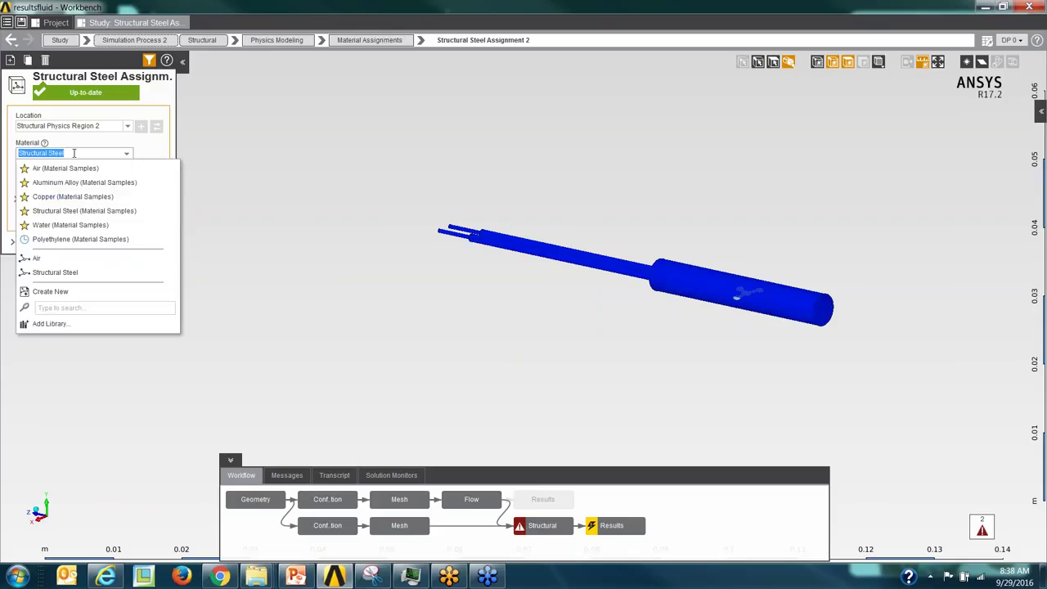
text(Plo)
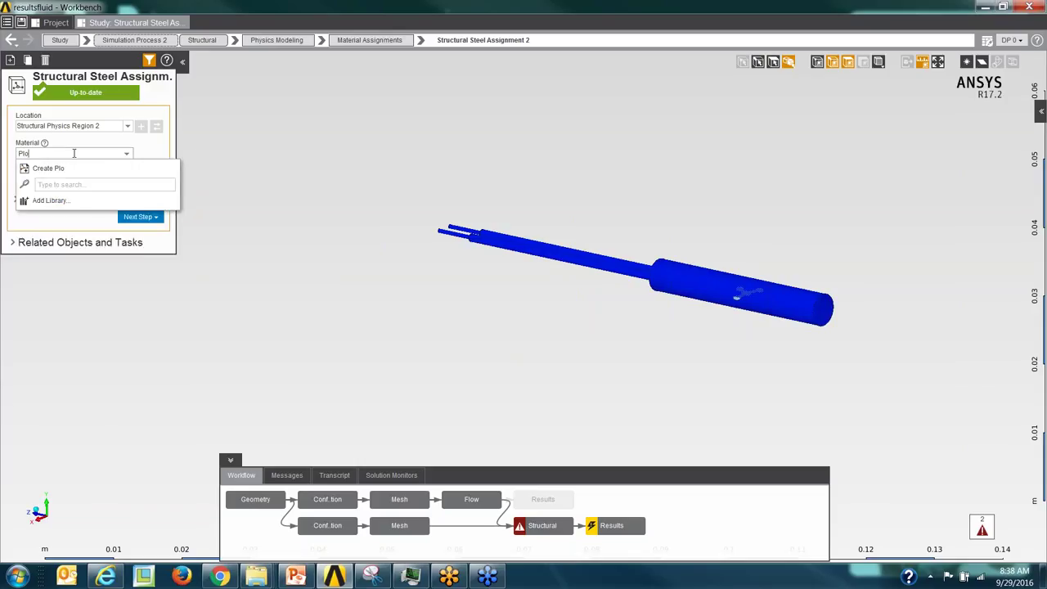
key(BackSpace)
key(BackSpace)
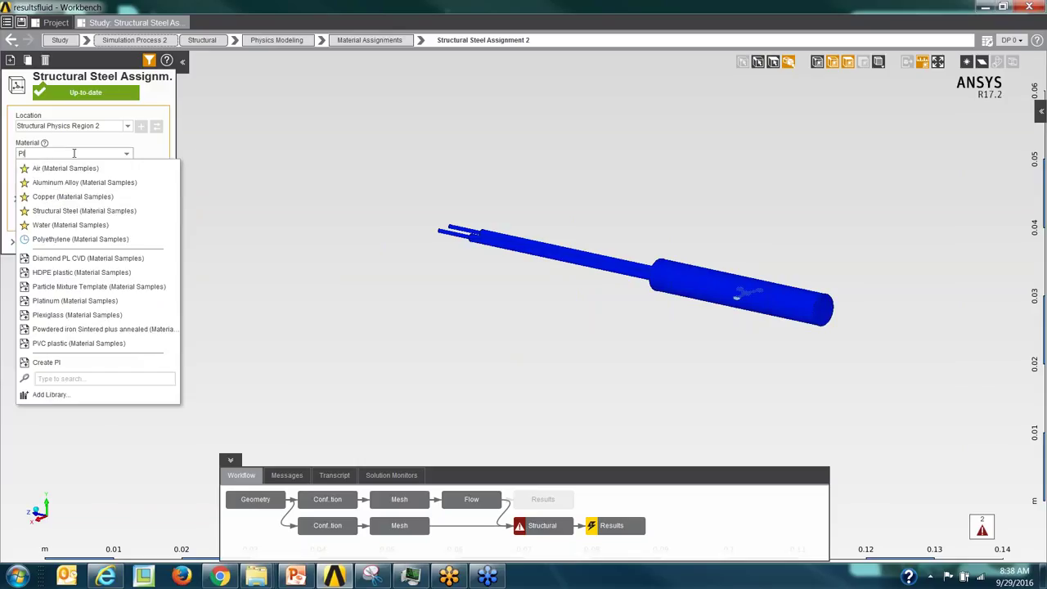
text(olyet)
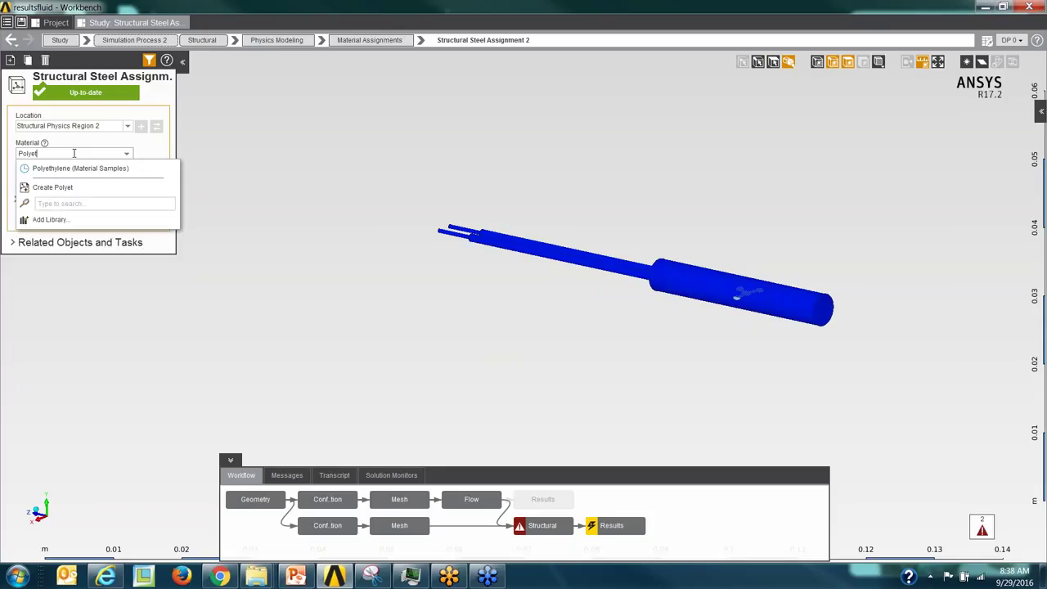
click(49, 168)
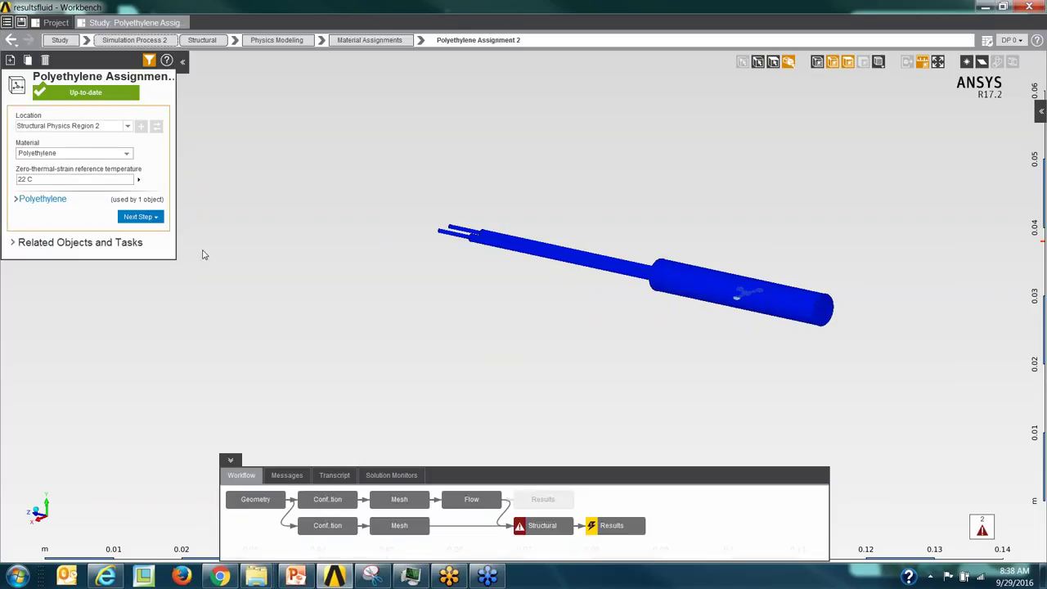
click(43, 199)
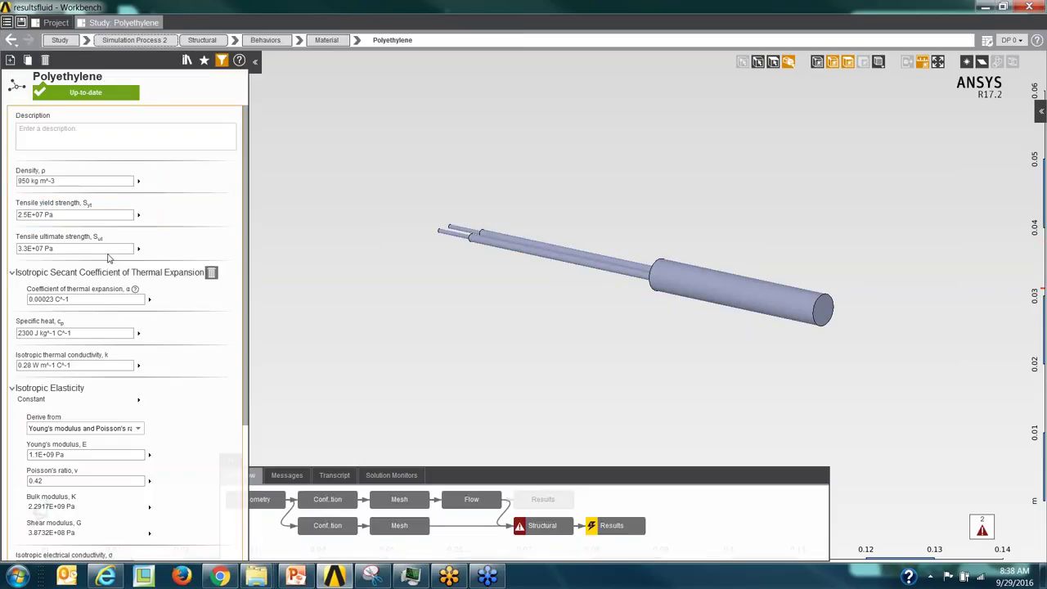
Add a Fixed support on the end face of the probe's thick cylinder in the Structural task
click(550, 536)
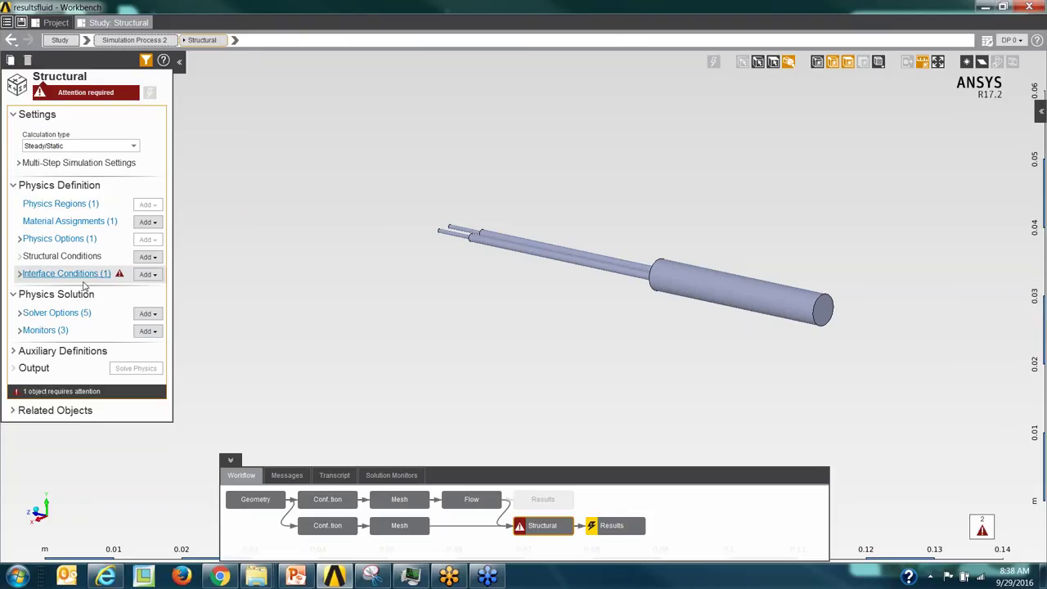
right_click(378, 244)
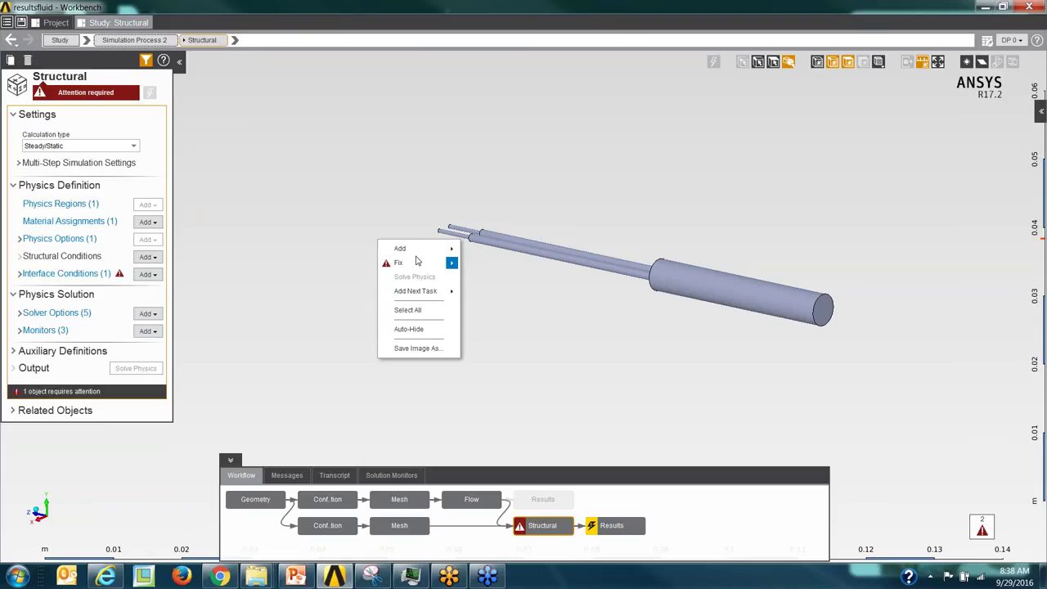
mouse_move(425, 250)
mouse_move(517, 267)
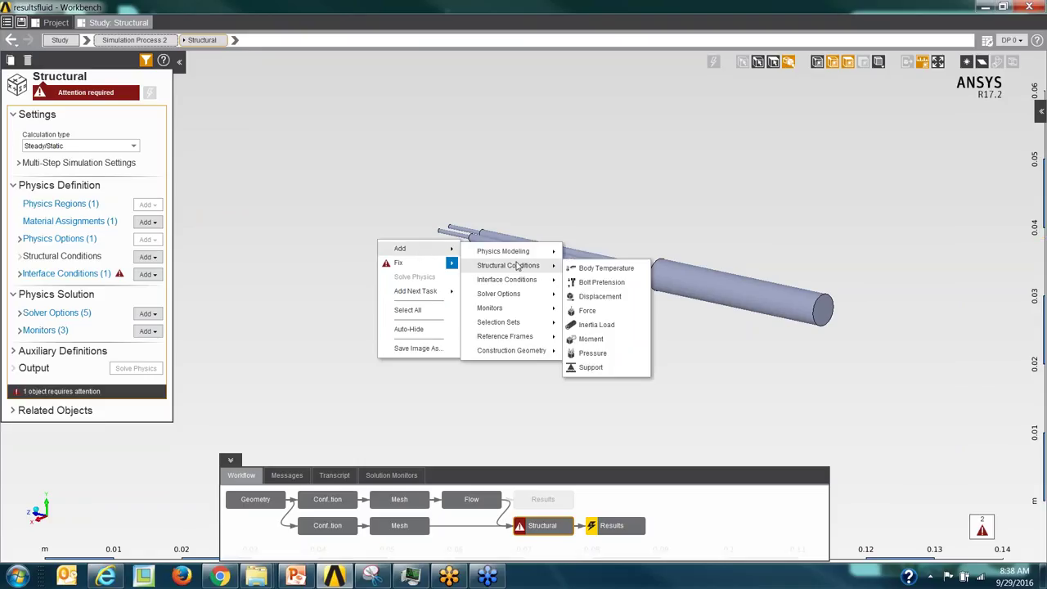
click(591, 368)
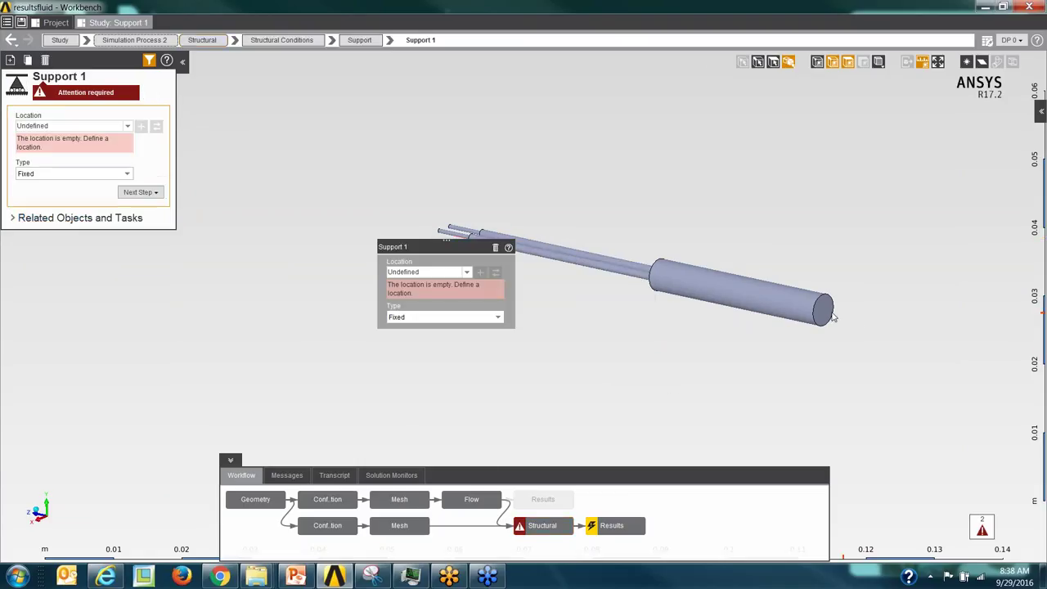
click(772, 63)
click(829, 308)
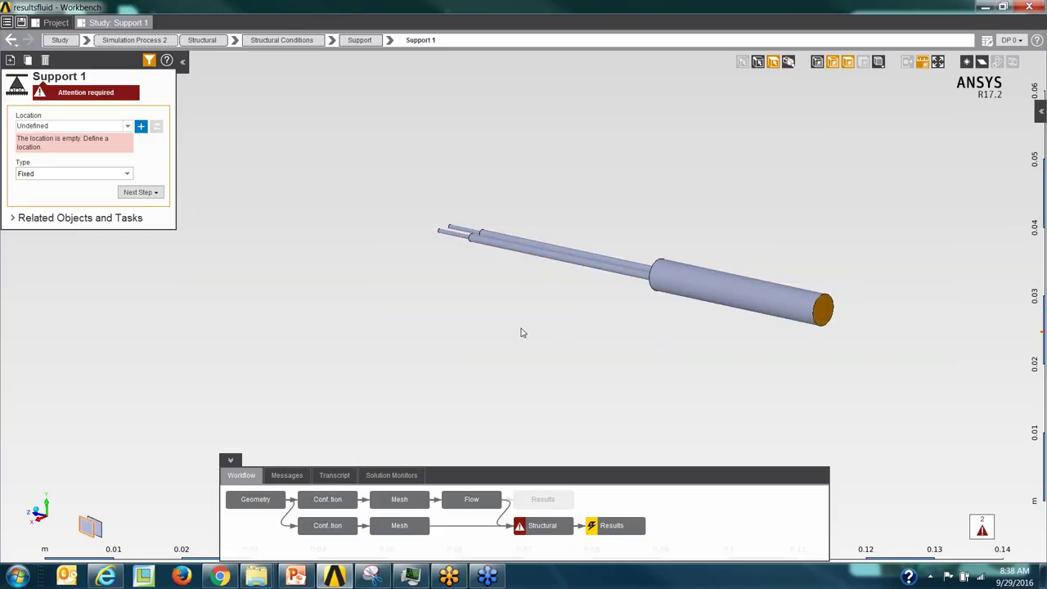
click(141, 128)
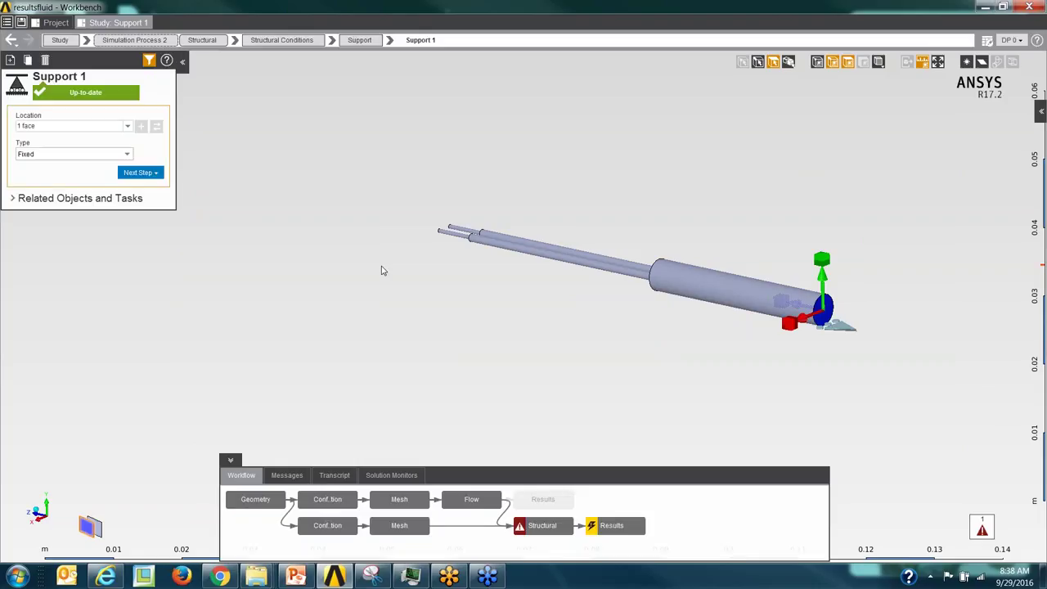
click(531, 530)
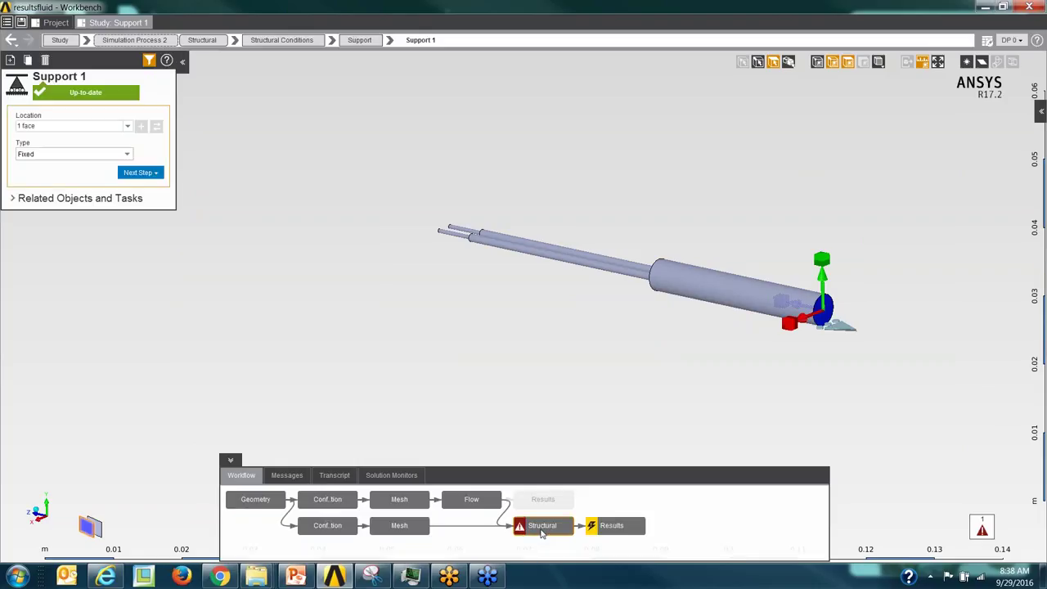
right_click(312, 224)
mouse_move(334, 246)
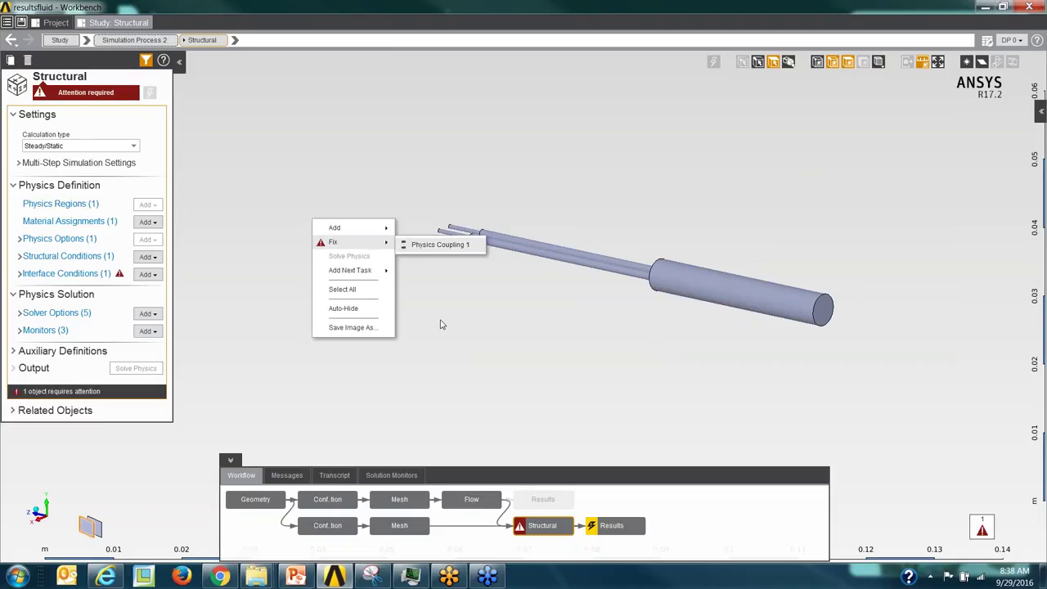
click(488, 350)
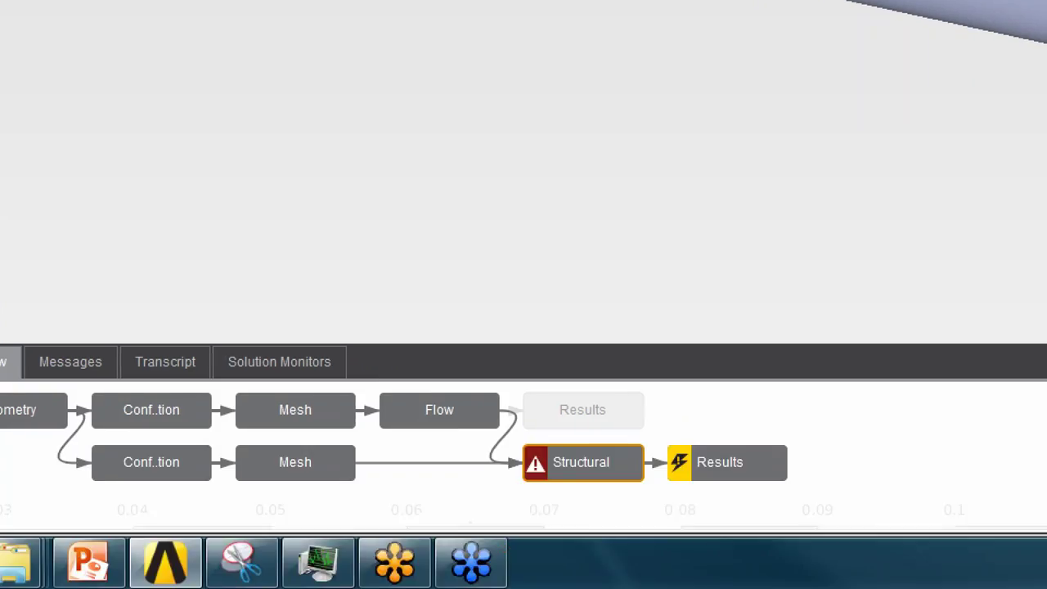
mouse_move(495, 411)
mouse_down()
mouse_move(510, 413)
mouse_move(515, 435)
mouse_move(492, 451)
mouse_move(520, 468)
mouse_move(502, 477)
mouse_up()
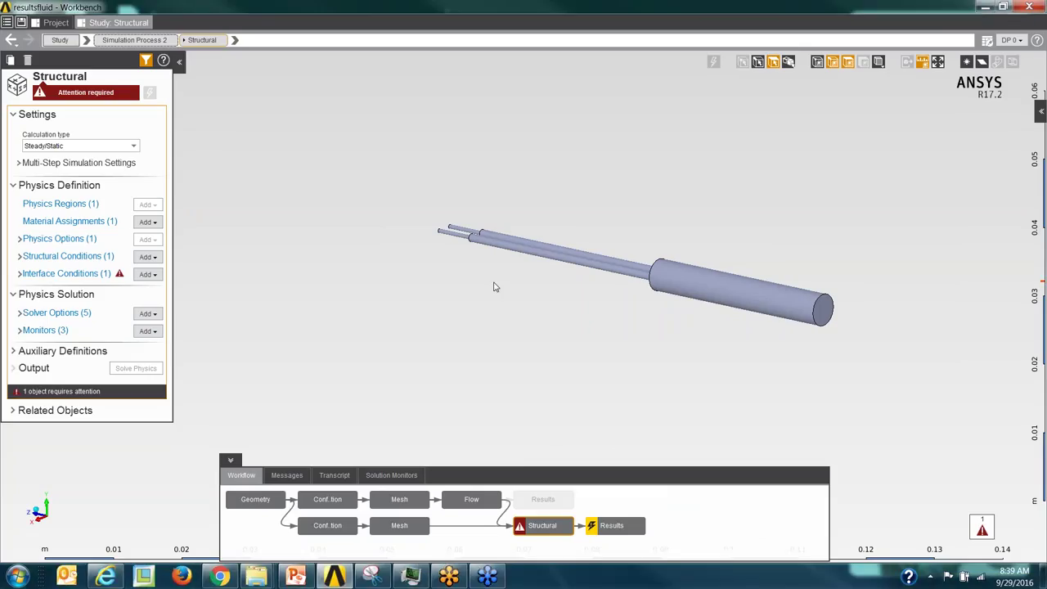
Set Physics Coupling 1's target location to all probe faces except the fixed end face, and solve the structural physics
right_click(493, 286)
mouse_move(521, 308)
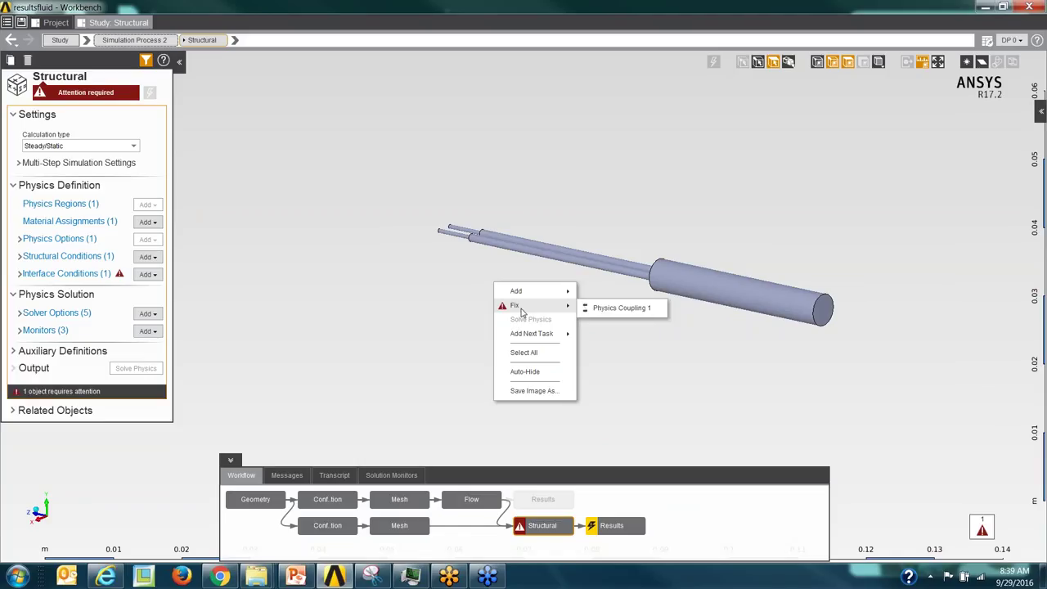
click(576, 311)
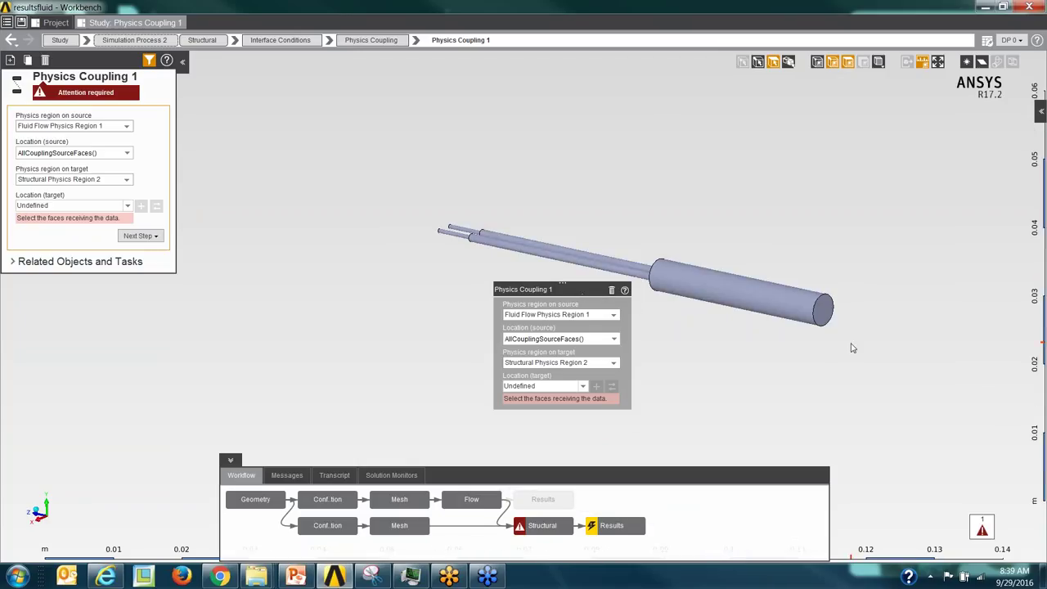
drag(849, 352, 418, 204)
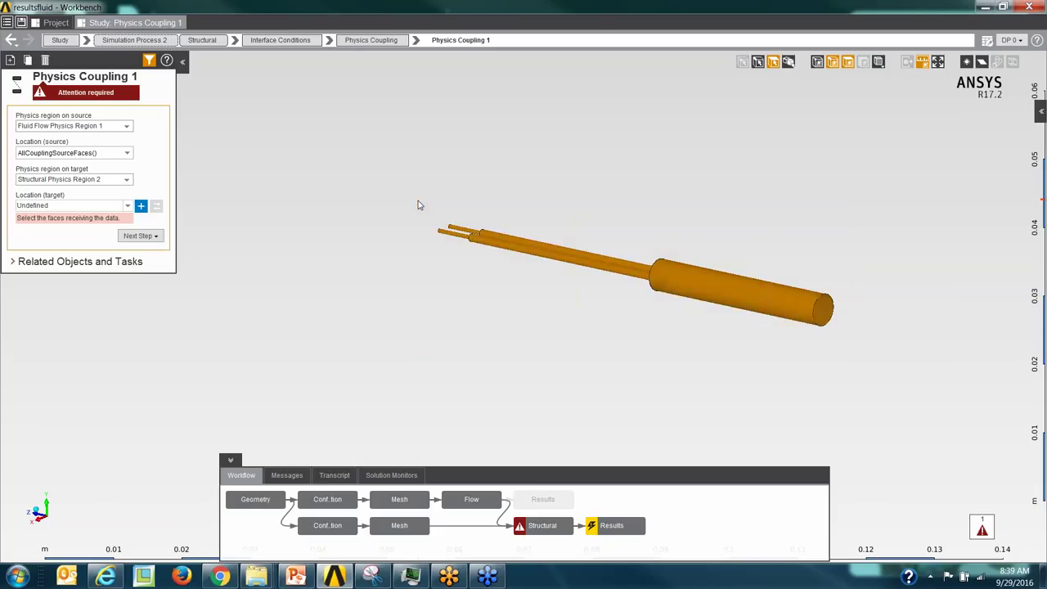
click(823, 309)
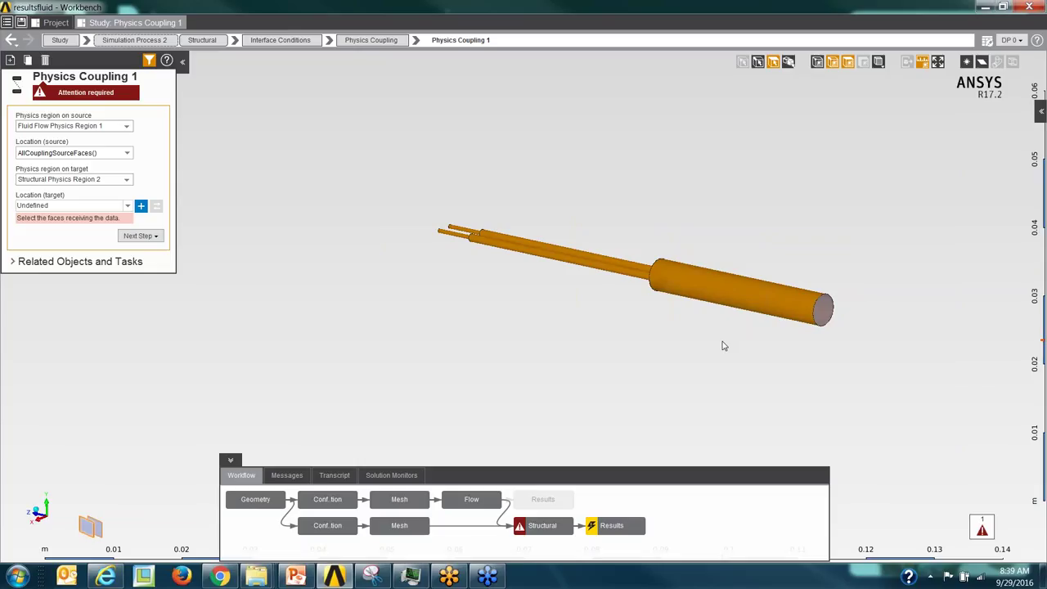
click(141, 206)
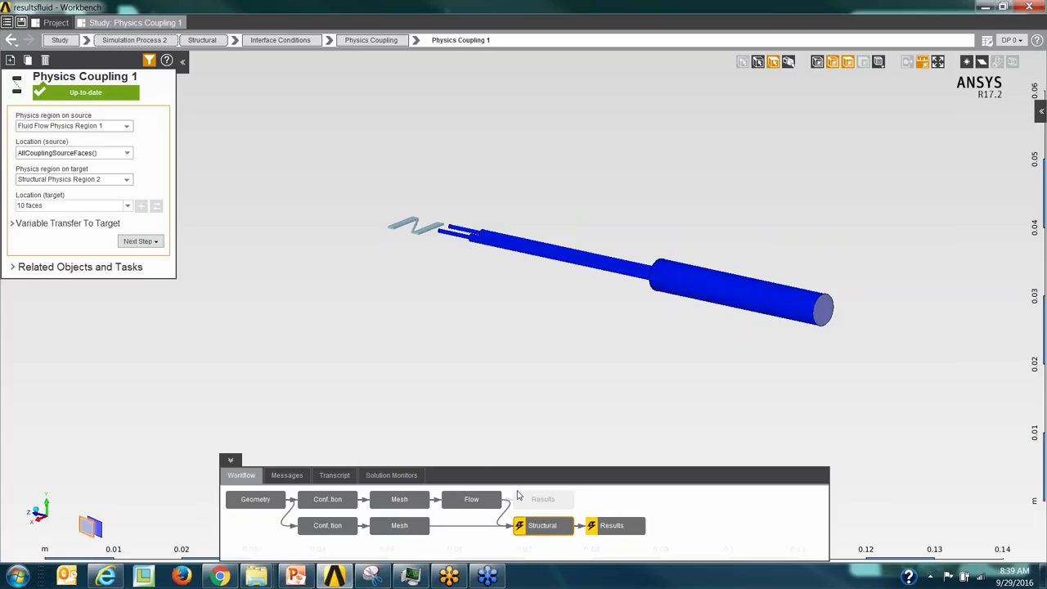
right_click(470, 344)
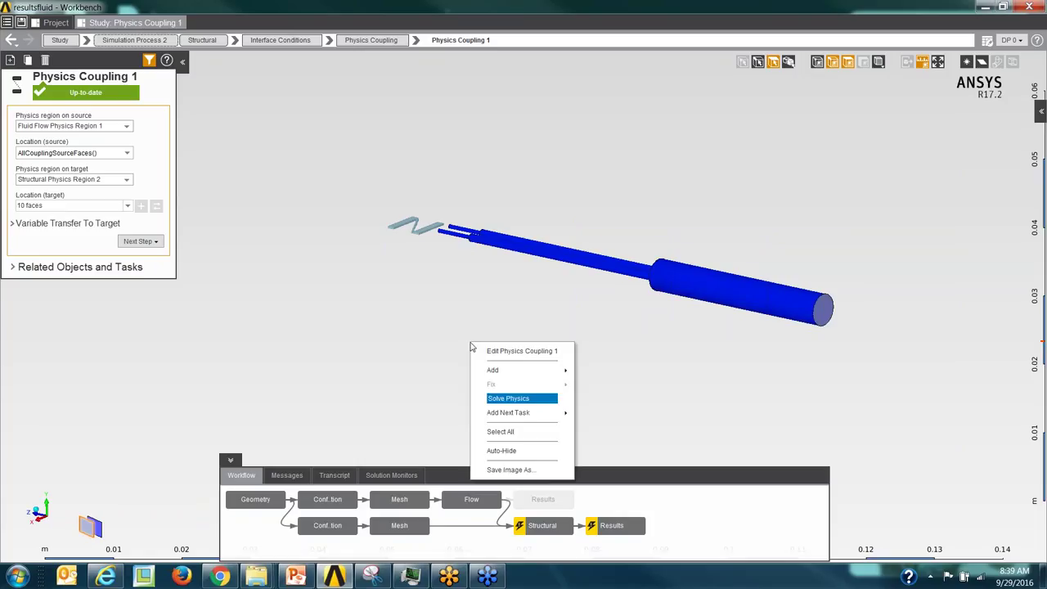
click(495, 398)
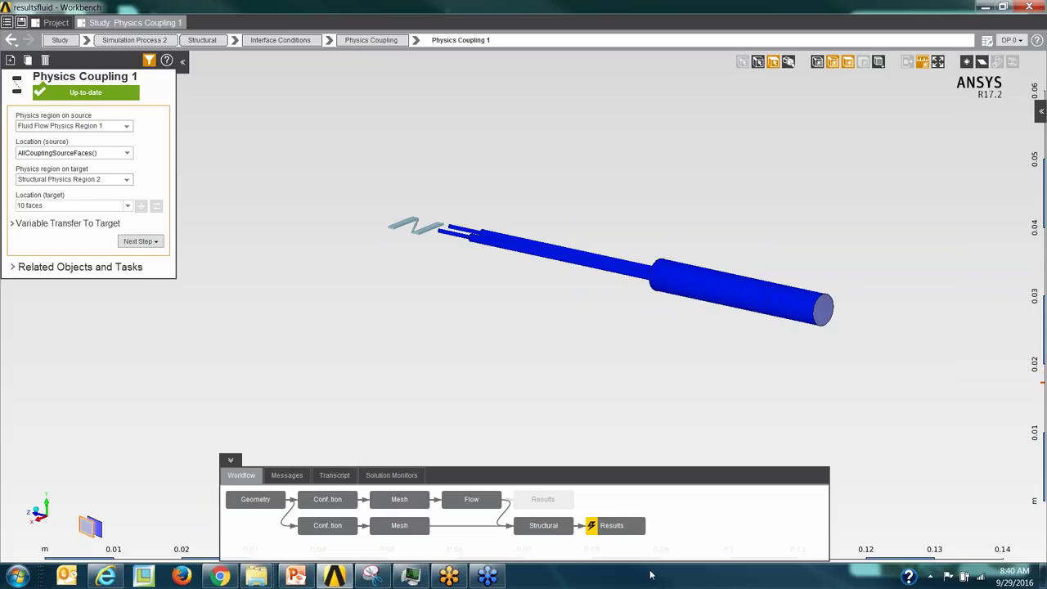
Evaluate the structural branch's Equivalent Stress and Displacement Magnitude results
click(605, 525)
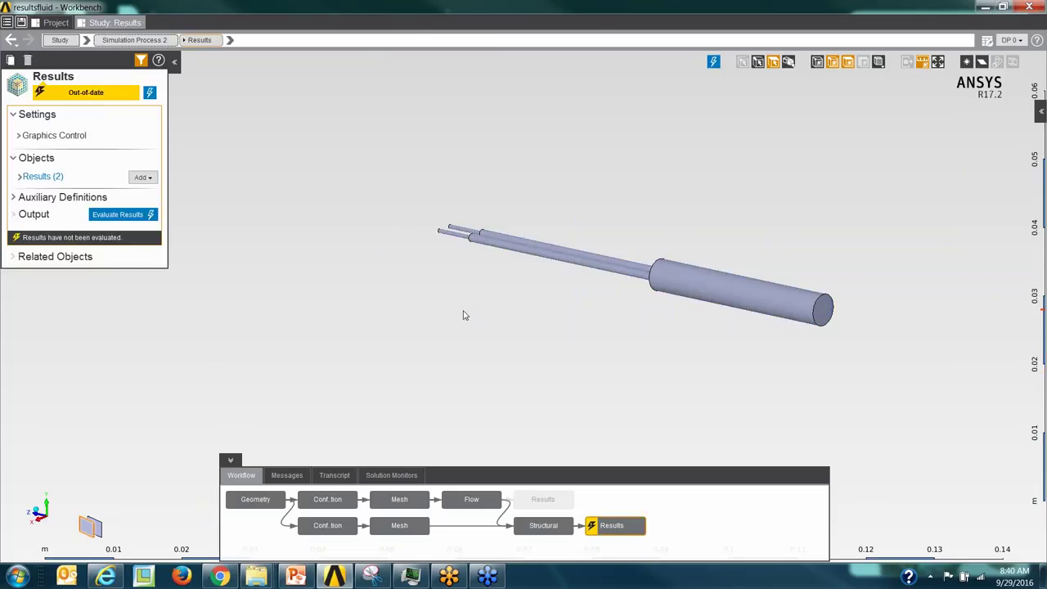
click(39, 177)
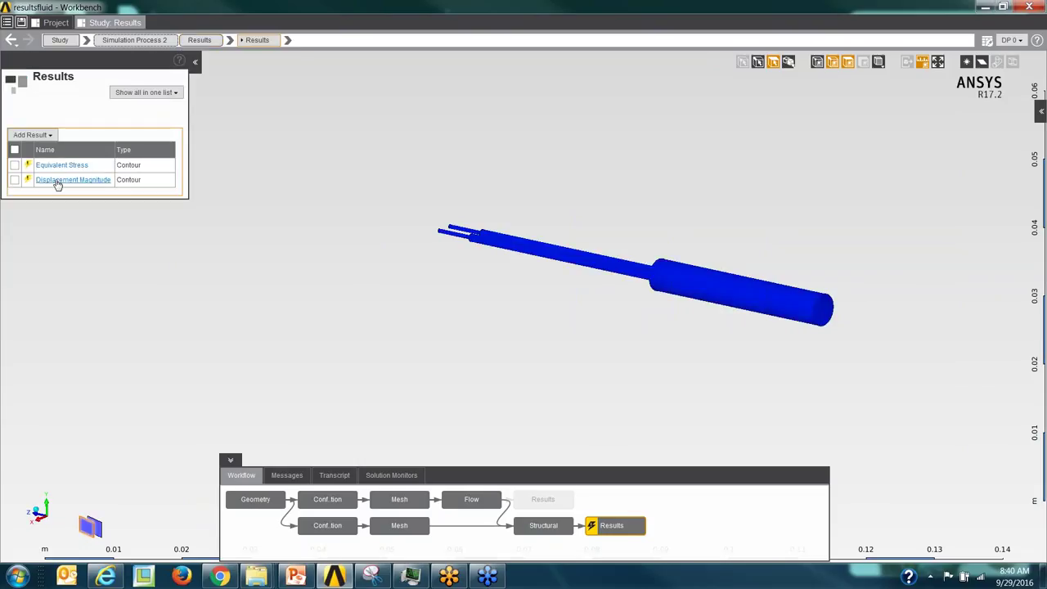
right_click(488, 360)
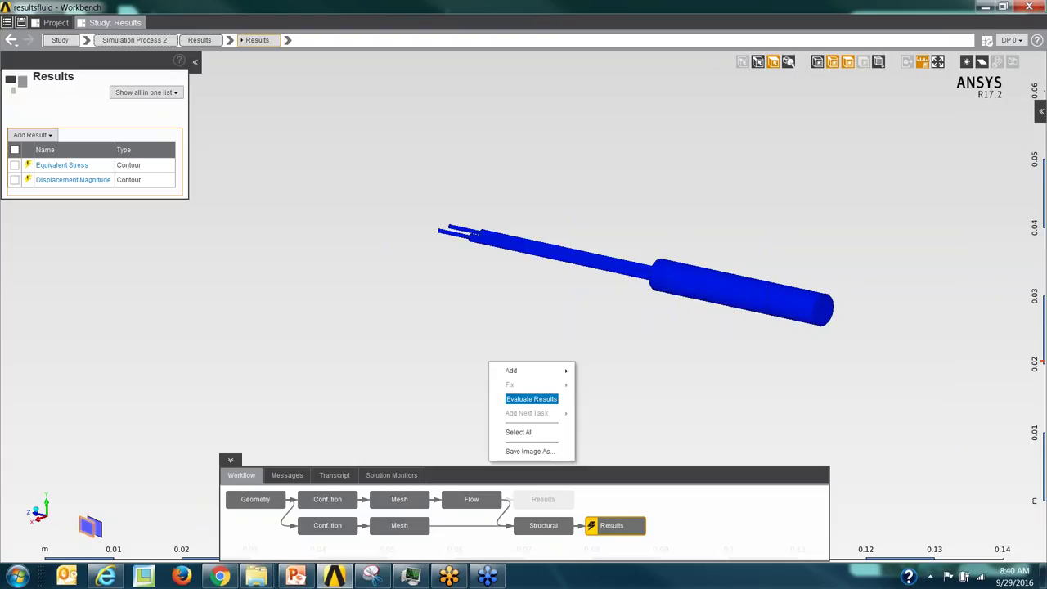
click(527, 398)
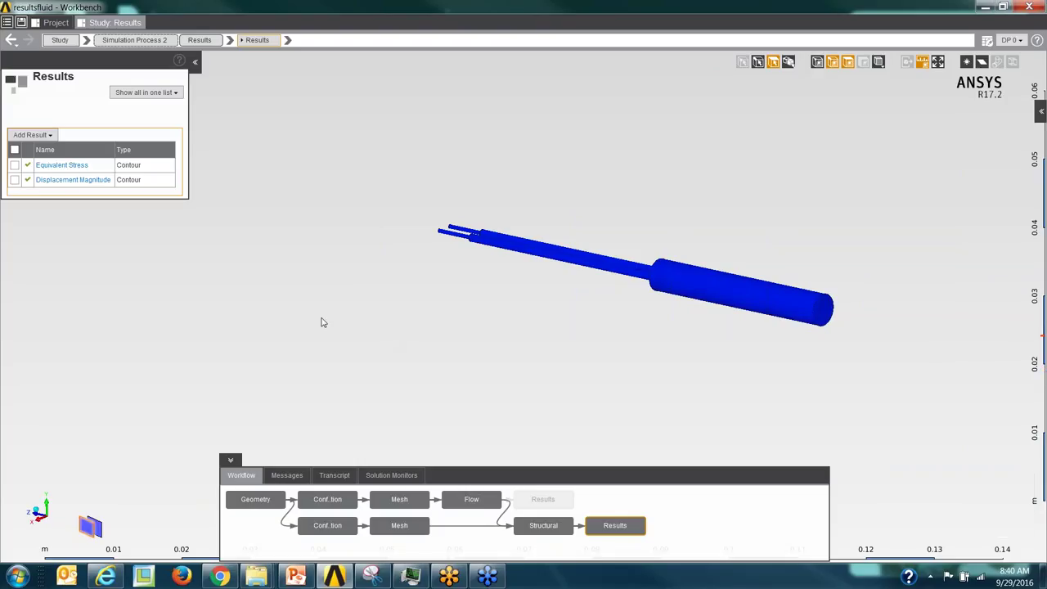
Display the Equivalent Stress contour on the probe and animate its deformation, viewing it from the thin prong end
click(64, 166)
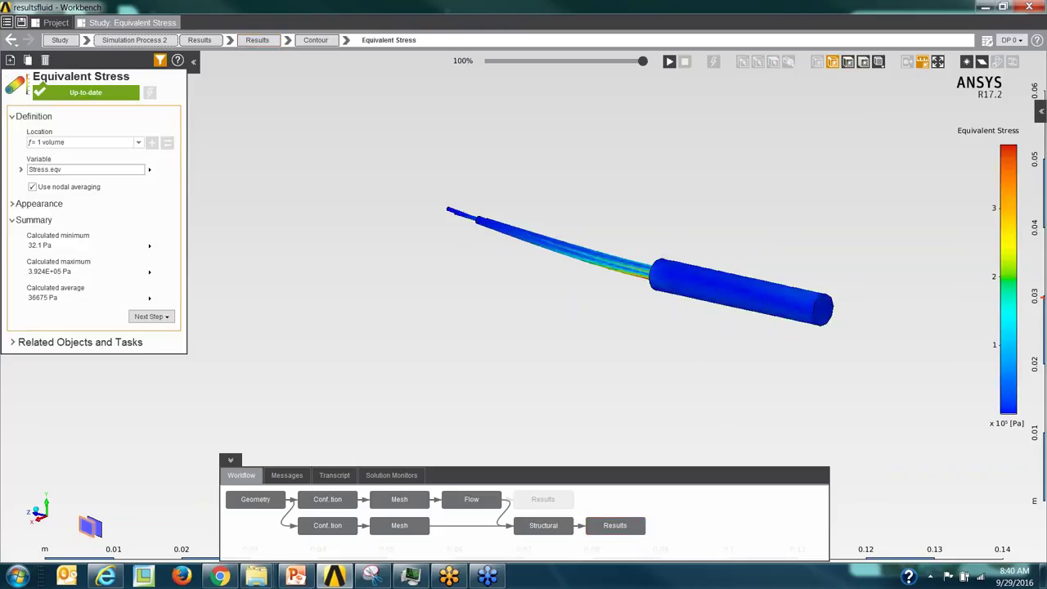
click(669, 61)
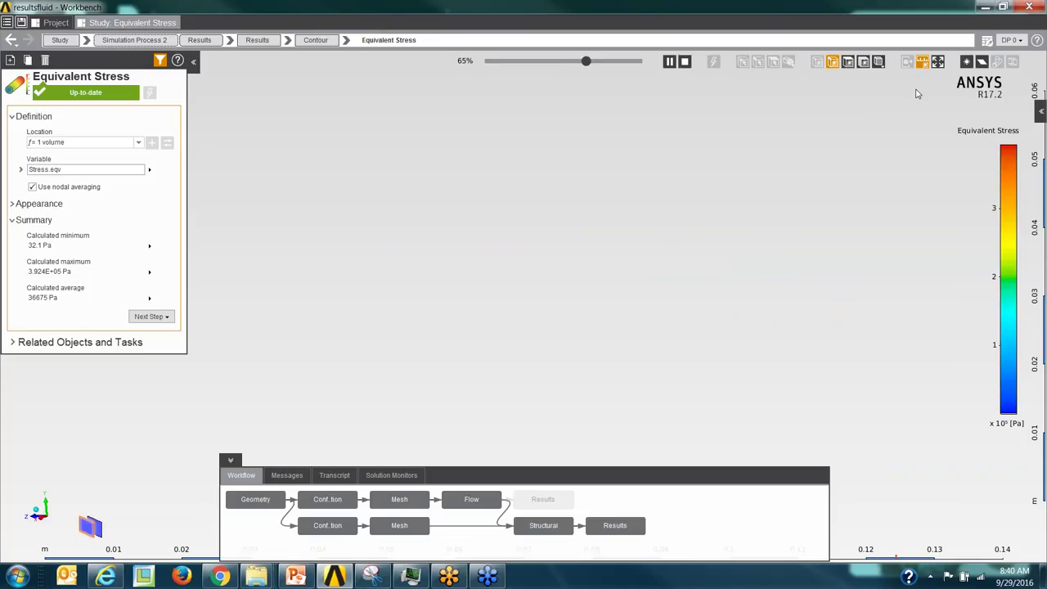
click(937, 63)
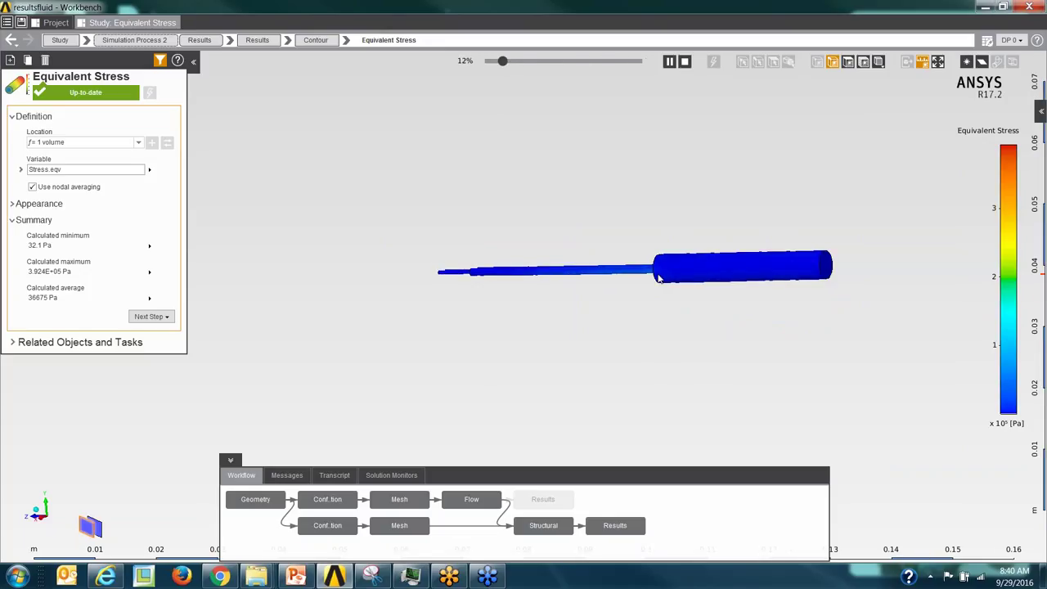
middle_drag(658, 278, 886, 351)
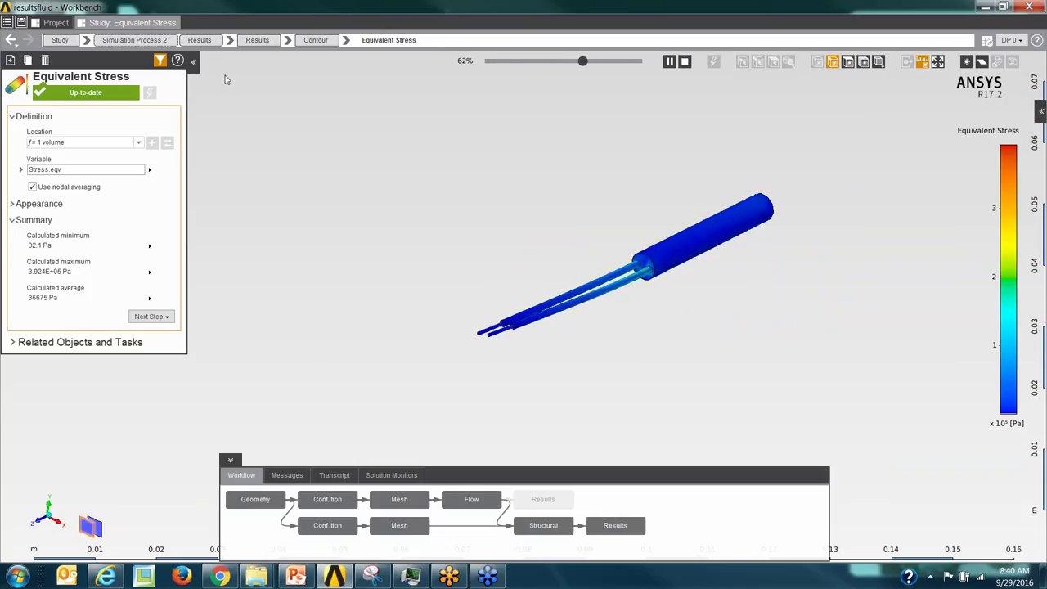
Display the Displacement Magnitude contour of the probe and animate it
click(257, 40)
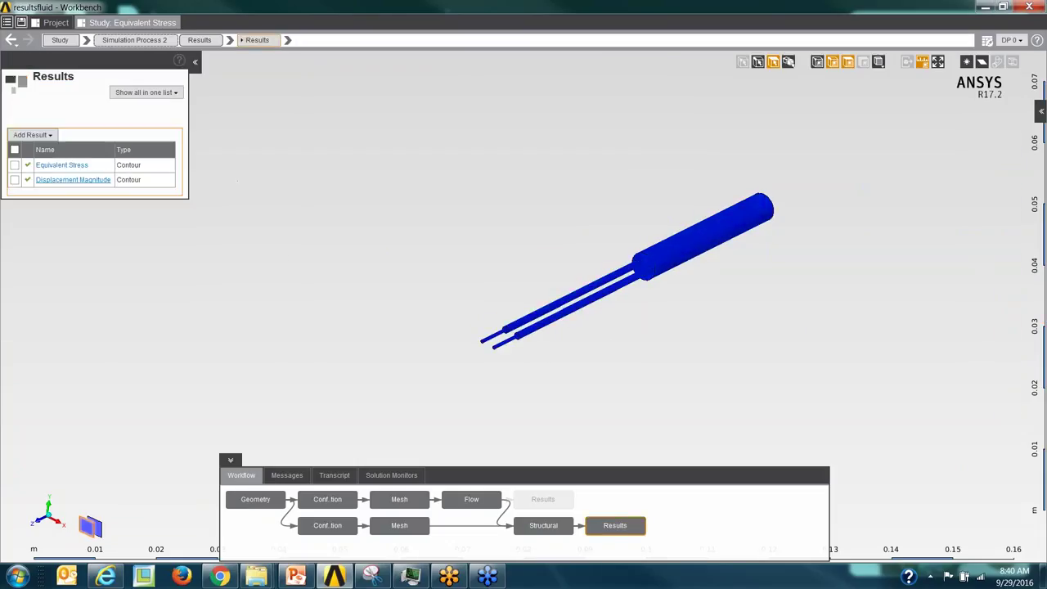
click(57, 181)
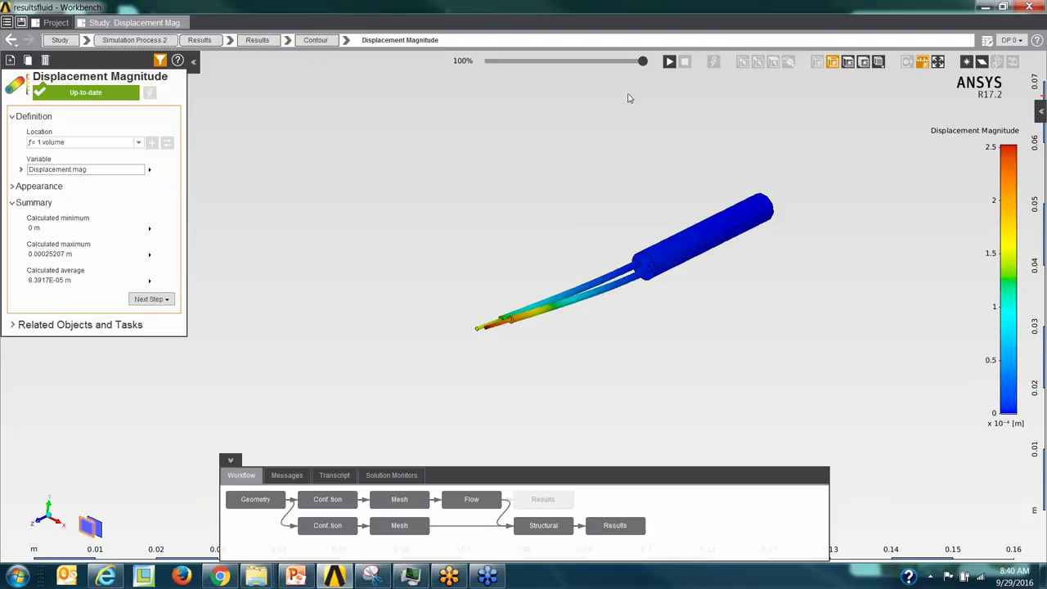
click(669, 62)
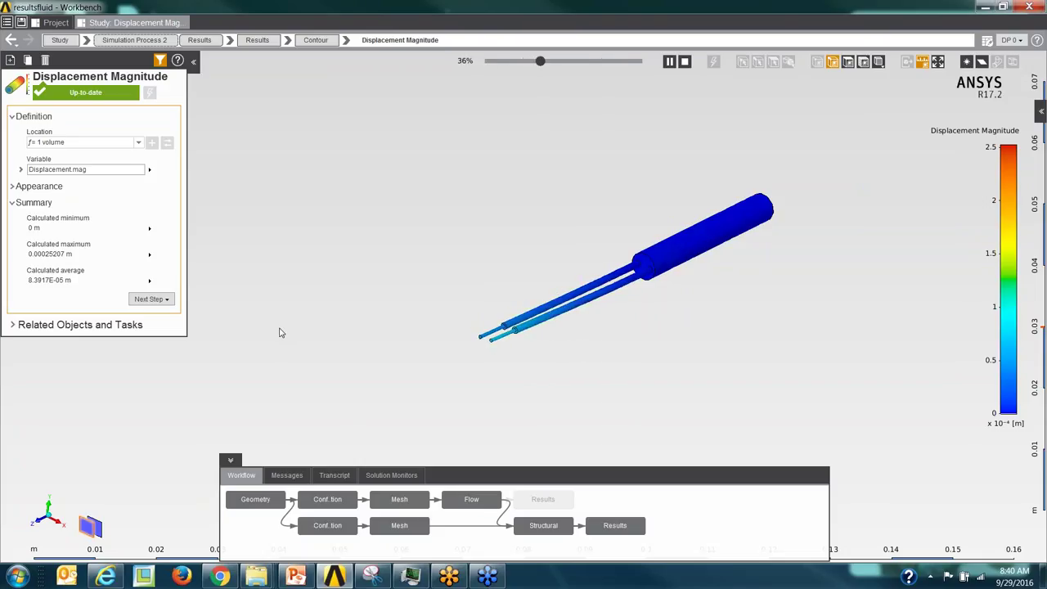
Make the DSAngle dimension of the geometry import source an input parameter
click(258, 509)
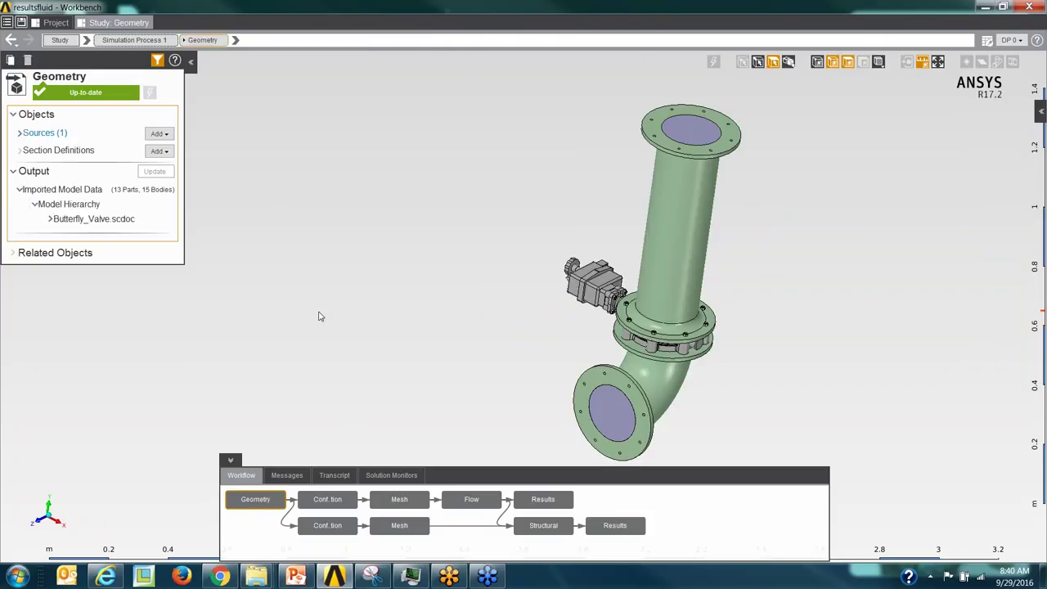
click(45, 133)
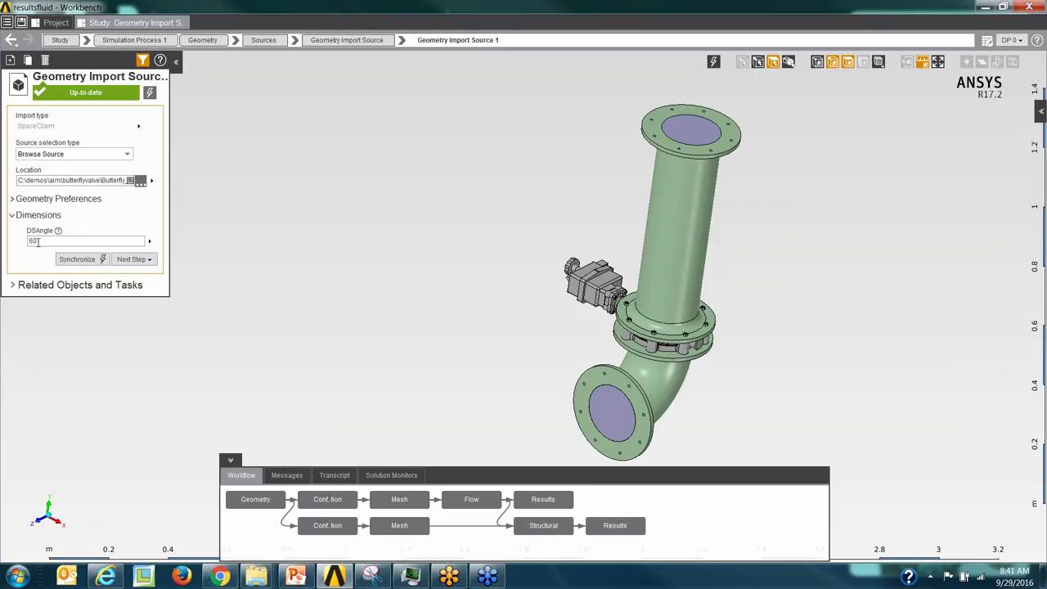
click(150, 242)
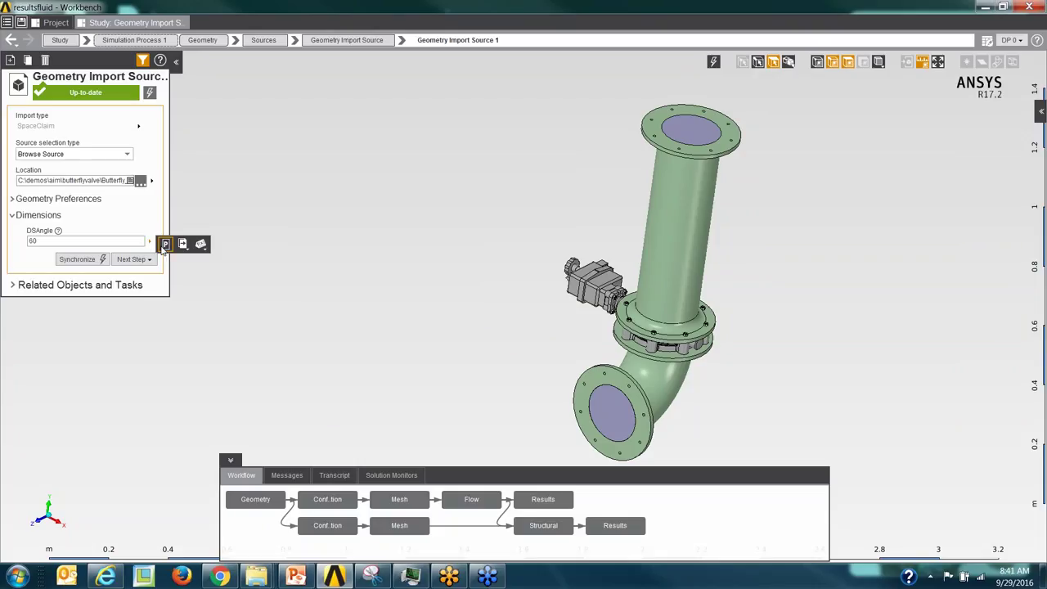
click(165, 243)
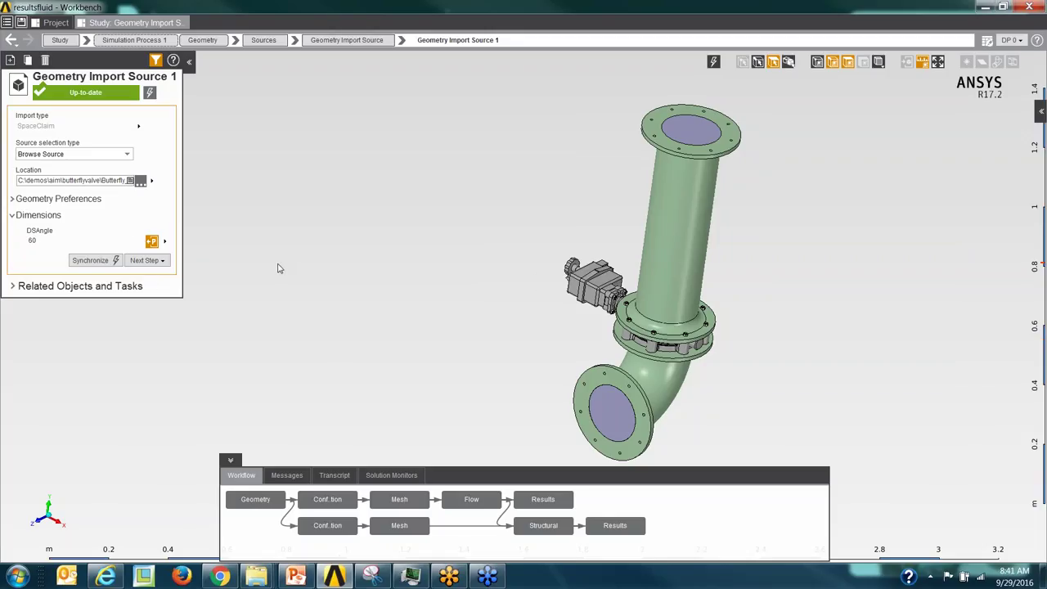
Make the calculated value of the flow branch's Mass flow rate result an output parameter
click(543, 499)
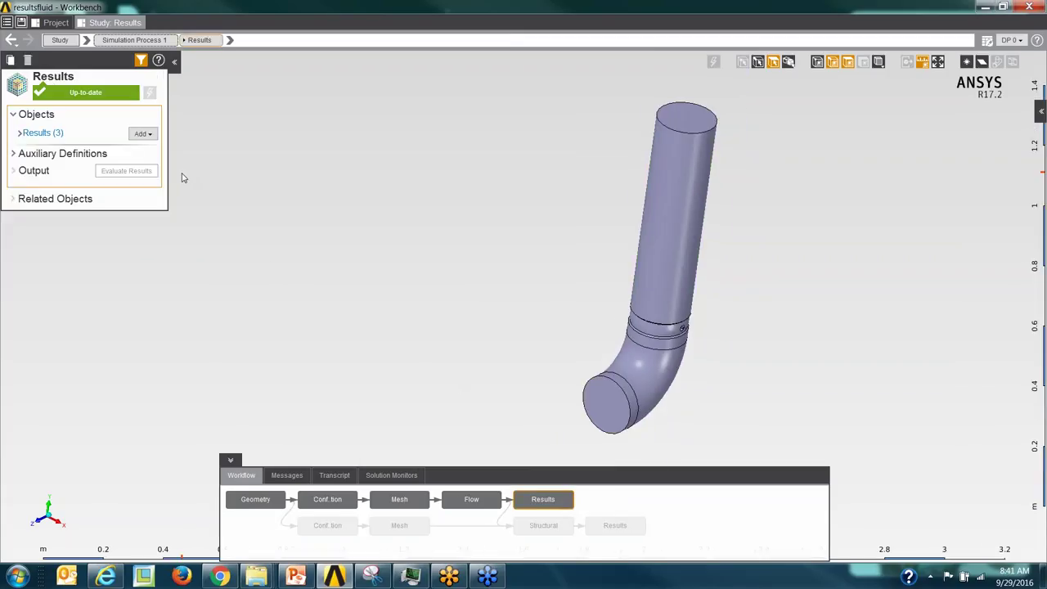
click(37, 133)
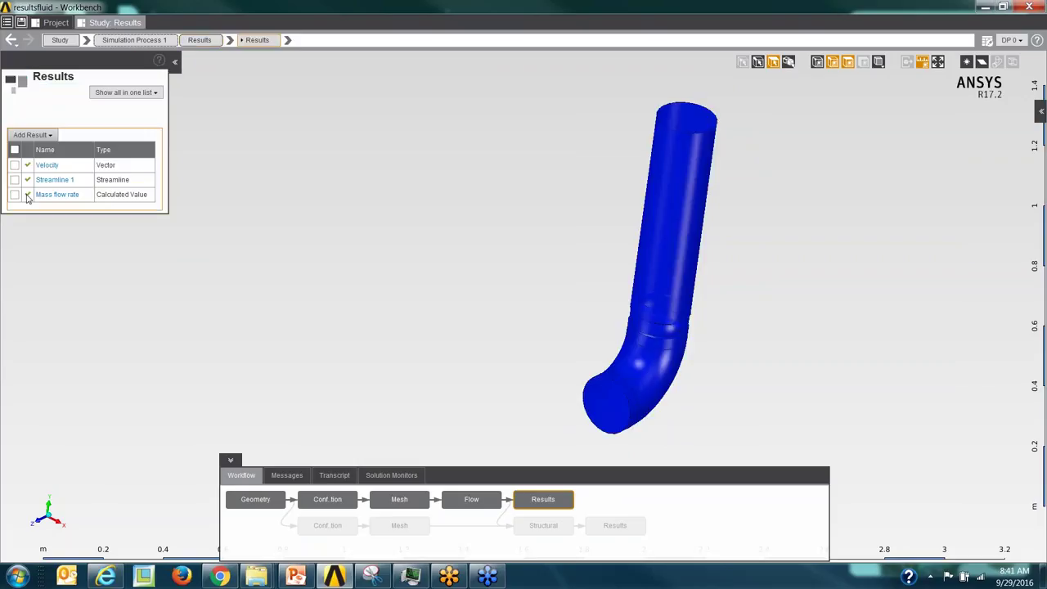
click(53, 194)
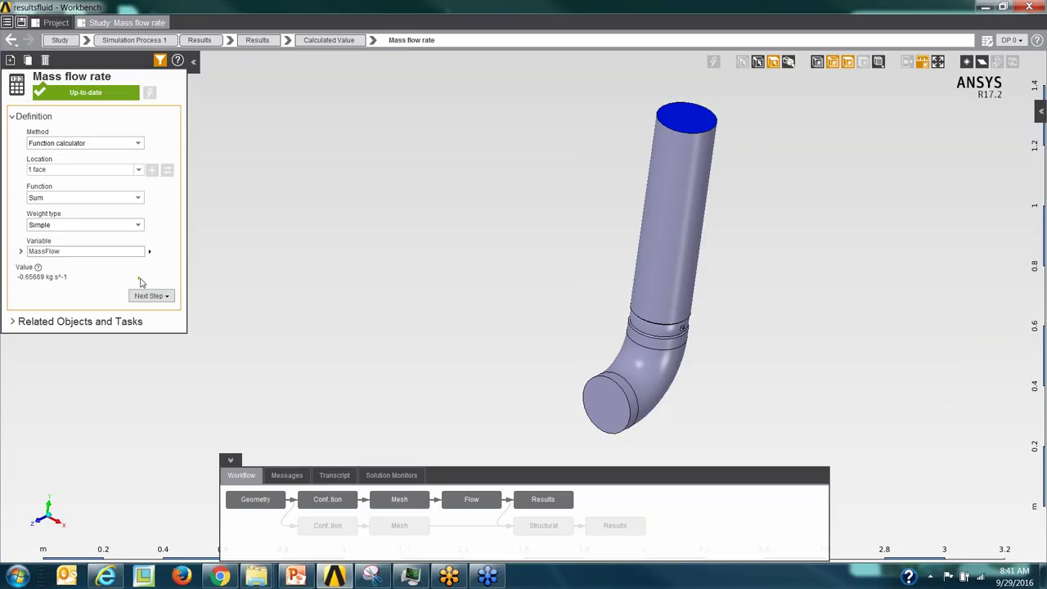
click(139, 278)
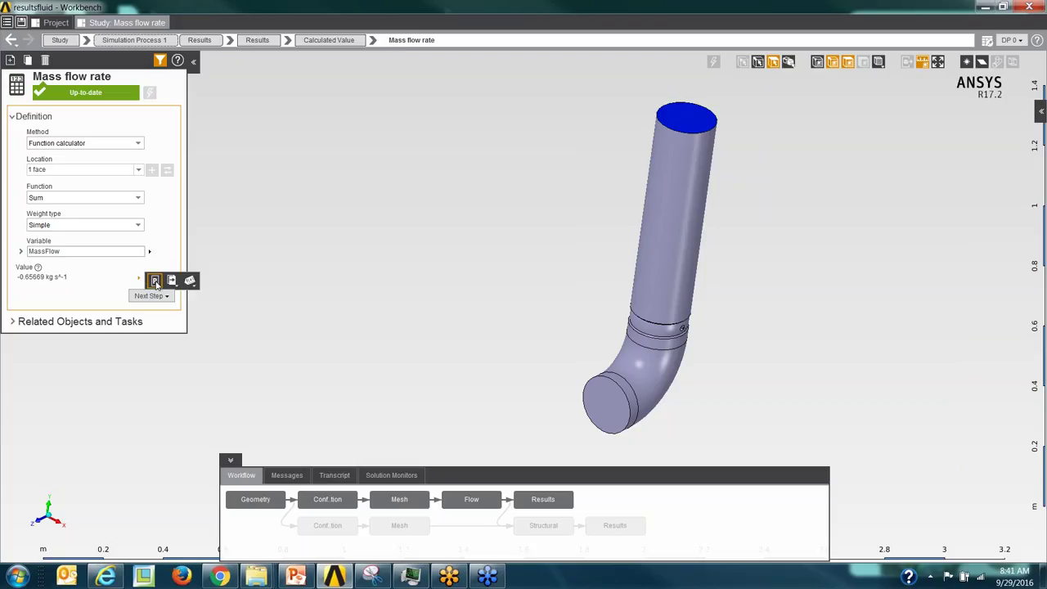
click(156, 281)
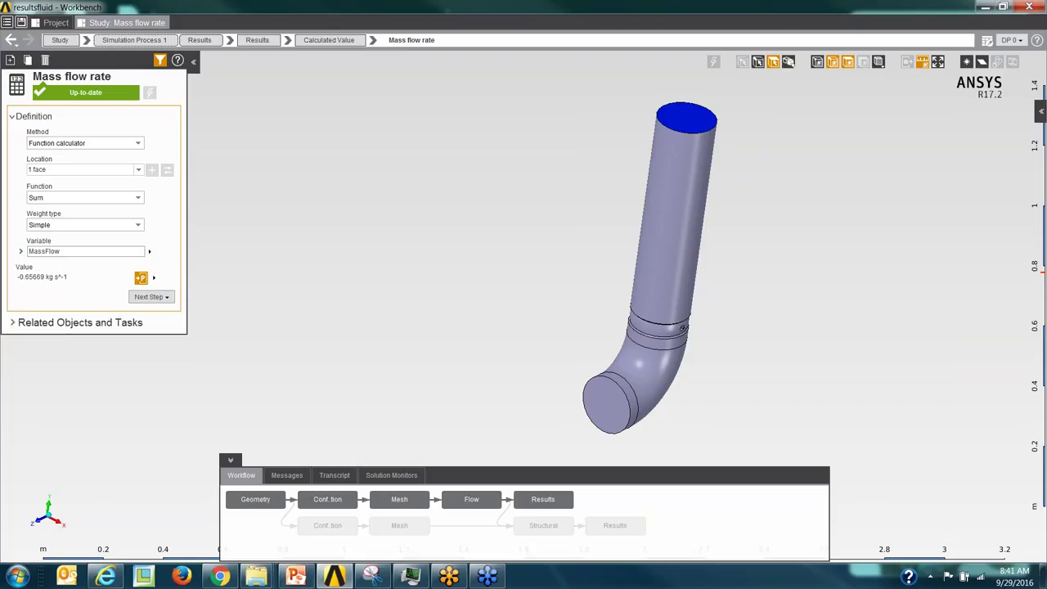
Make the calculated maximum of the structural Displacement Magnitude result an output parameter
click(613, 526)
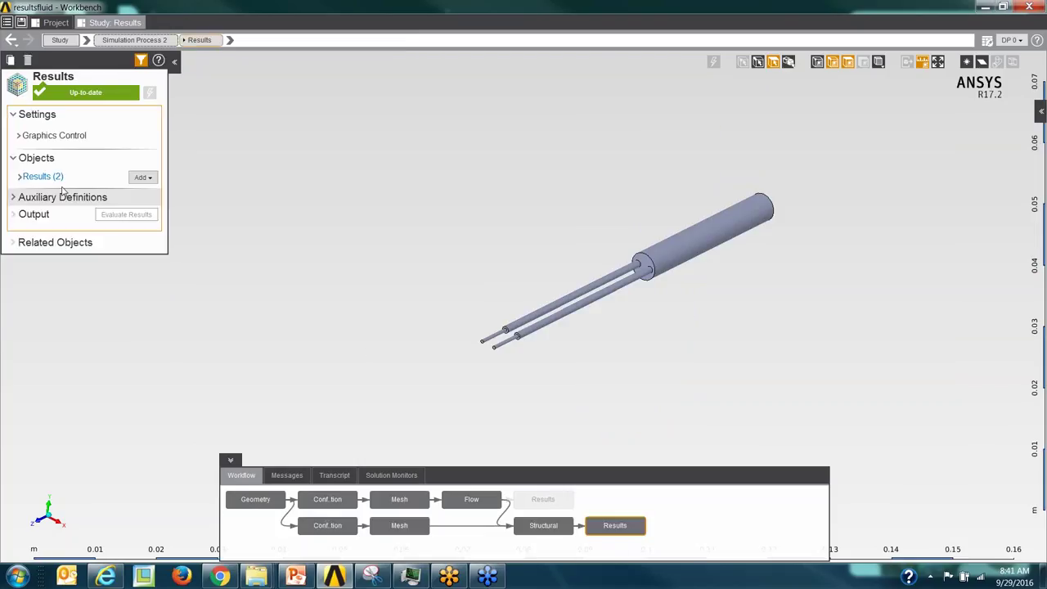
click(45, 180)
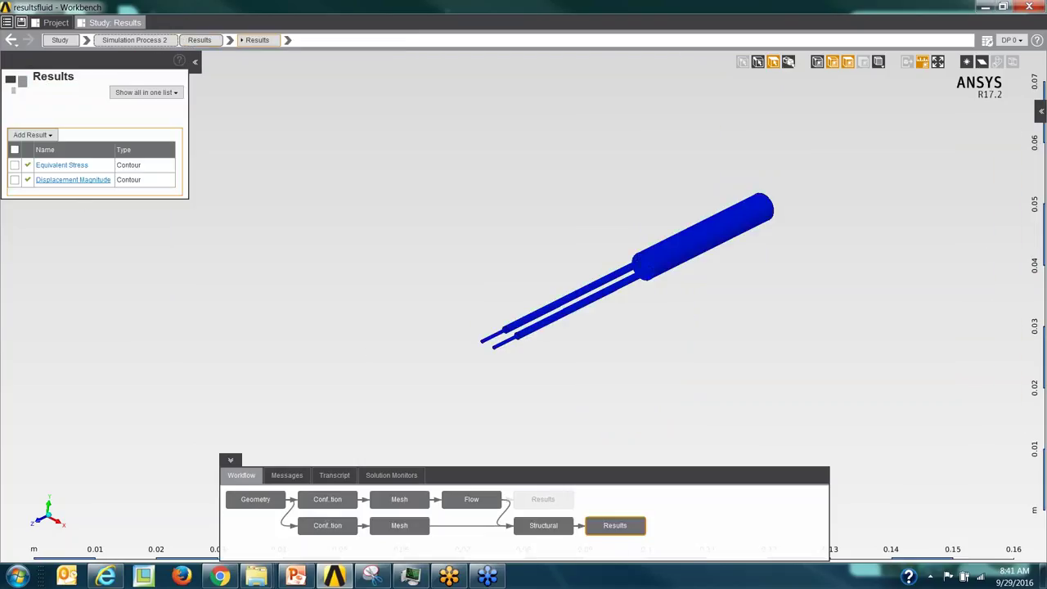
click(65, 180)
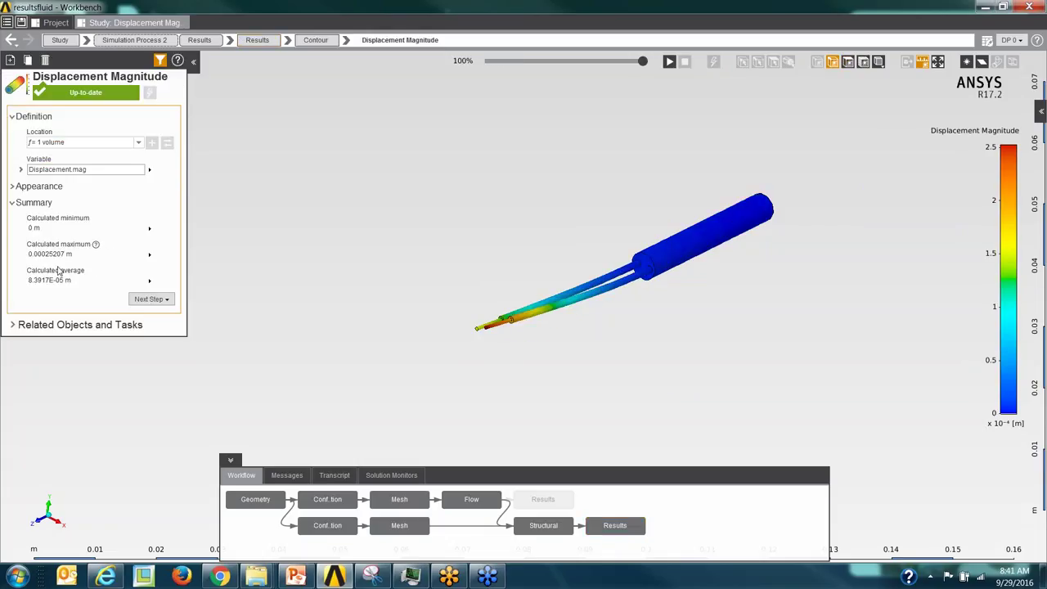
mouse_move(59, 280)
click(165, 258)
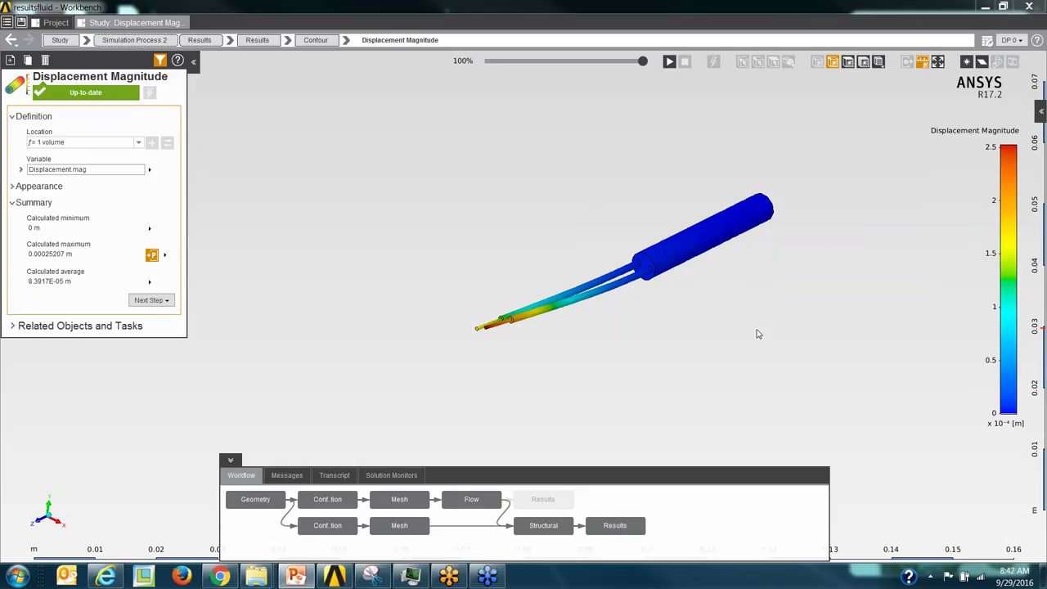
Open the Design Points Dashboard and add three design points with P1 angle values of 30, 0 and -30
click(987, 40)
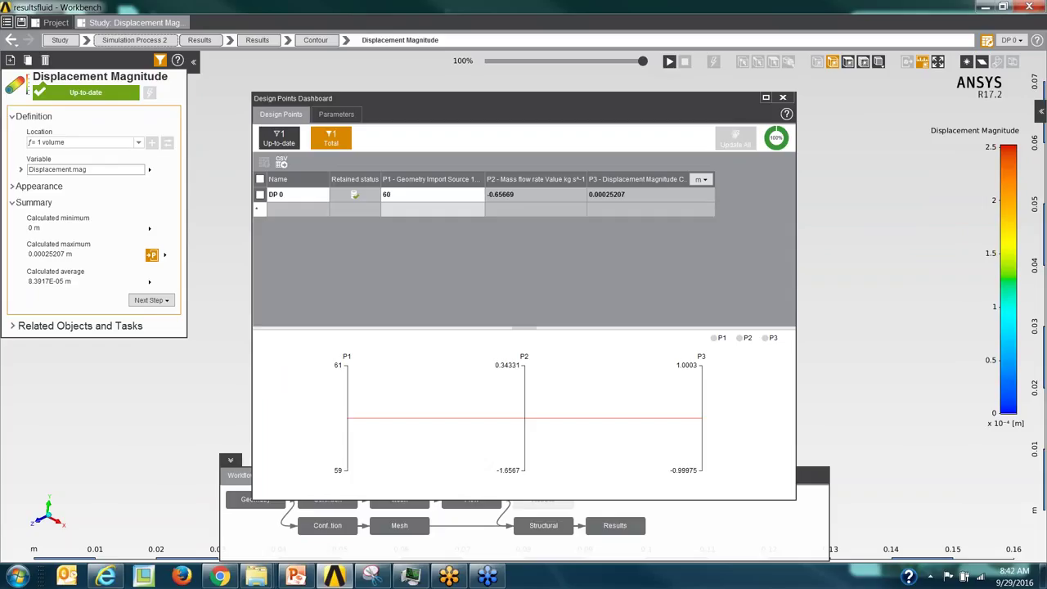
click(396, 208)
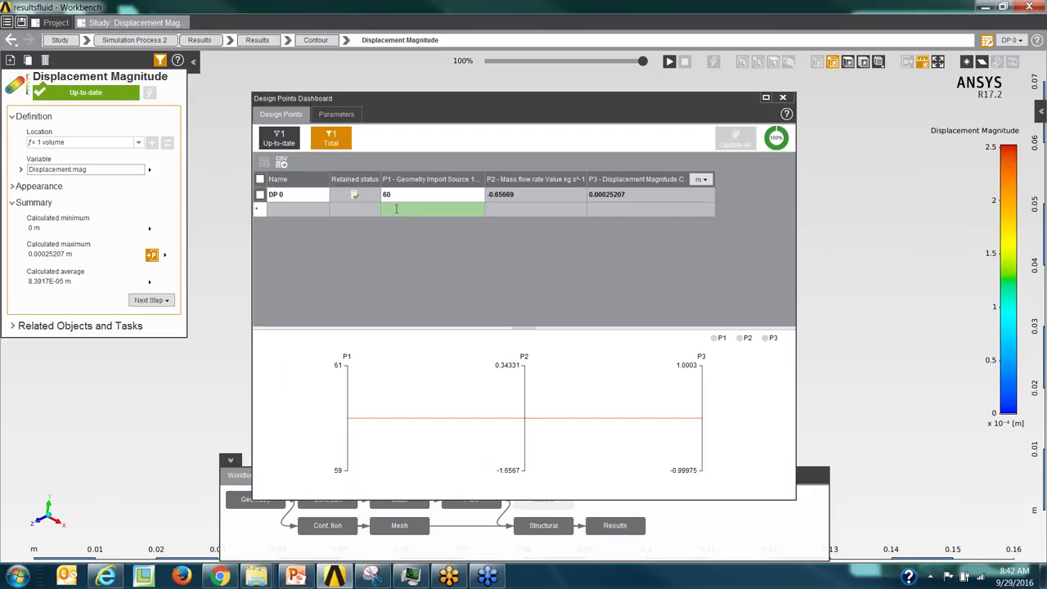
text(30)
key(Return)
click(395, 224)
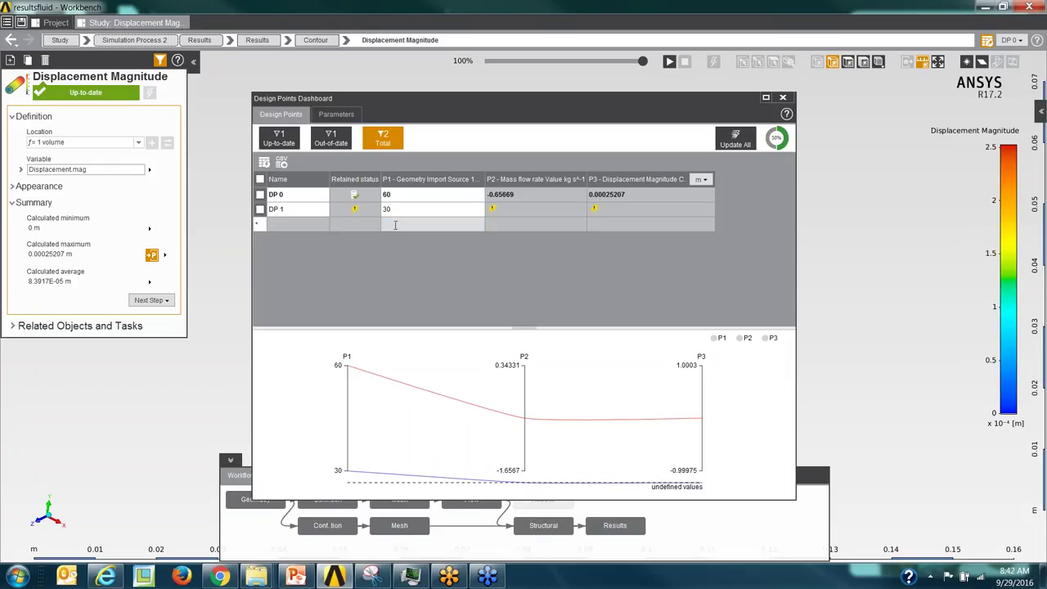
text(0)
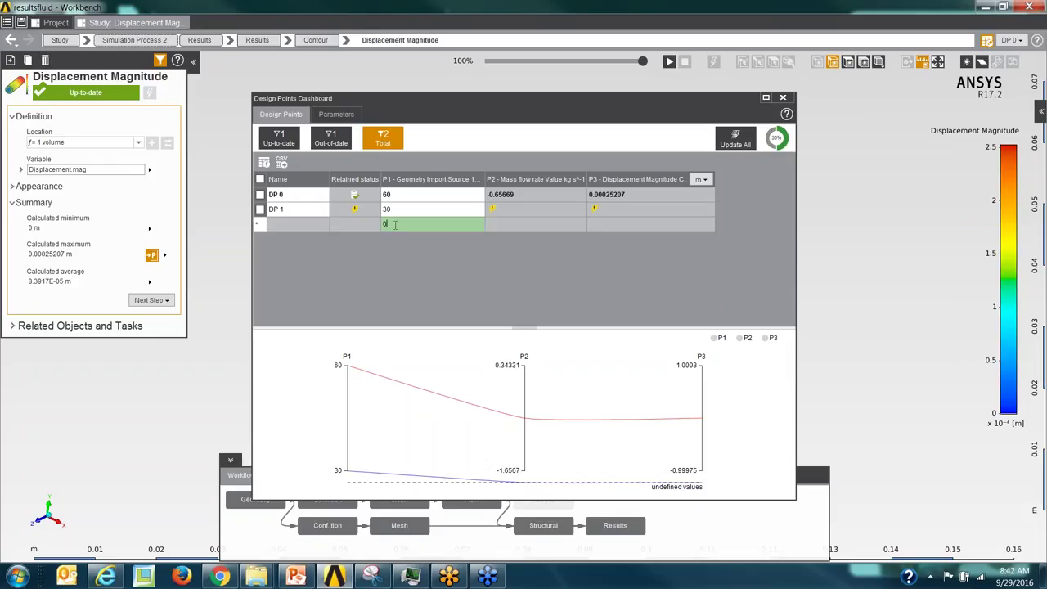
key(Return)
click(396, 238)
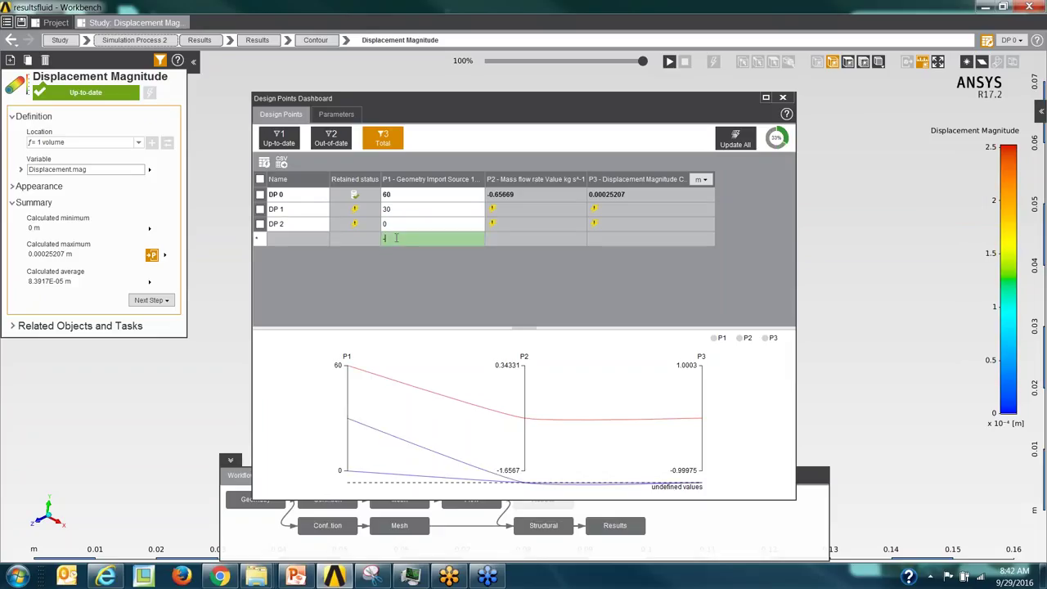
text(-30)
key(Return)
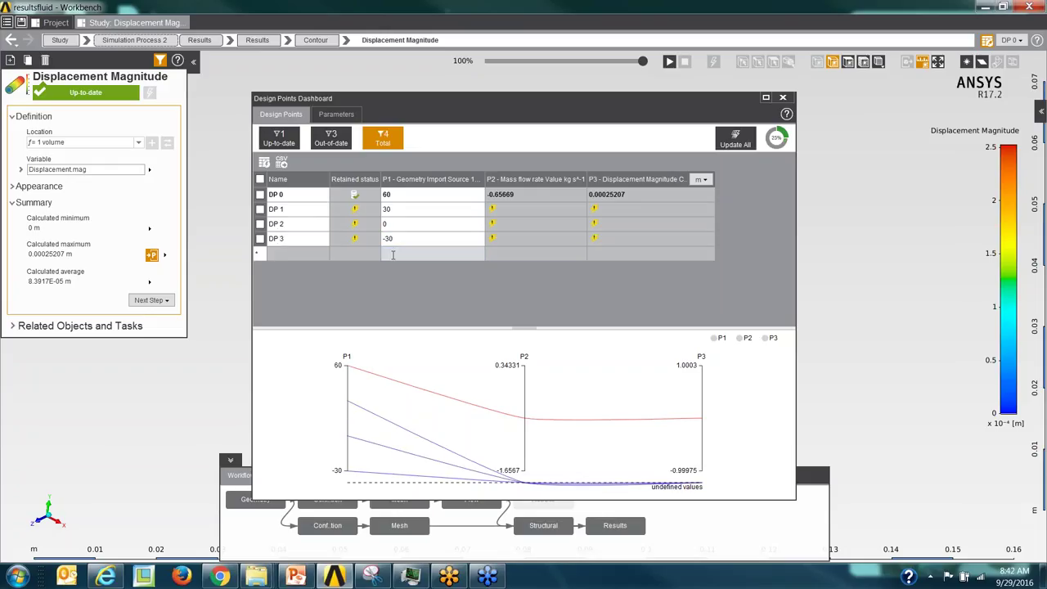
Add two more design points with P1 angle values of -45 and -60, and move the dashboard clear of the workflow diagram
click(393, 254)
text(-45)
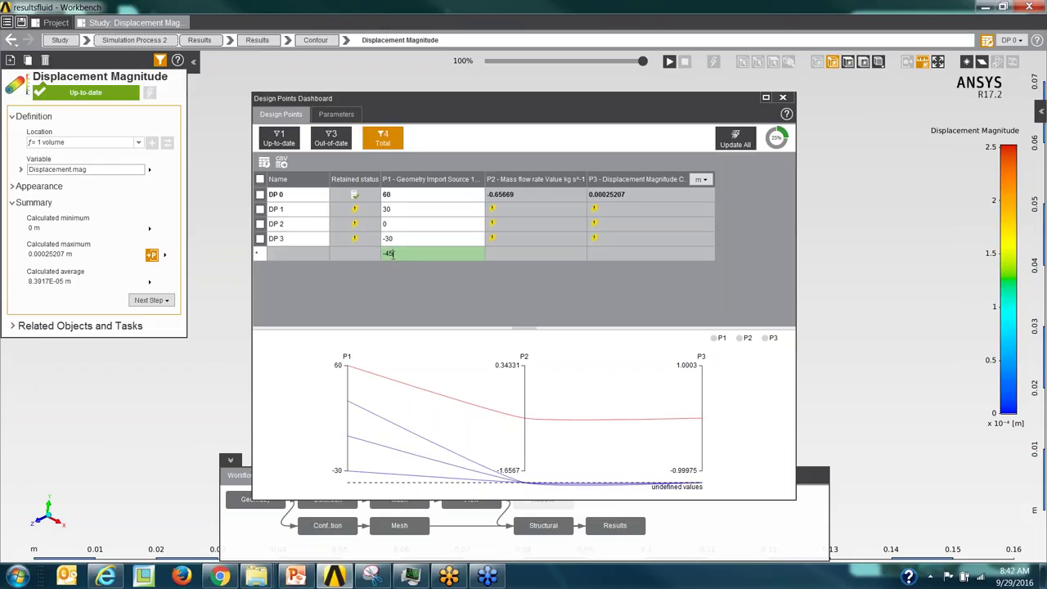
key(Return)
click(395, 269)
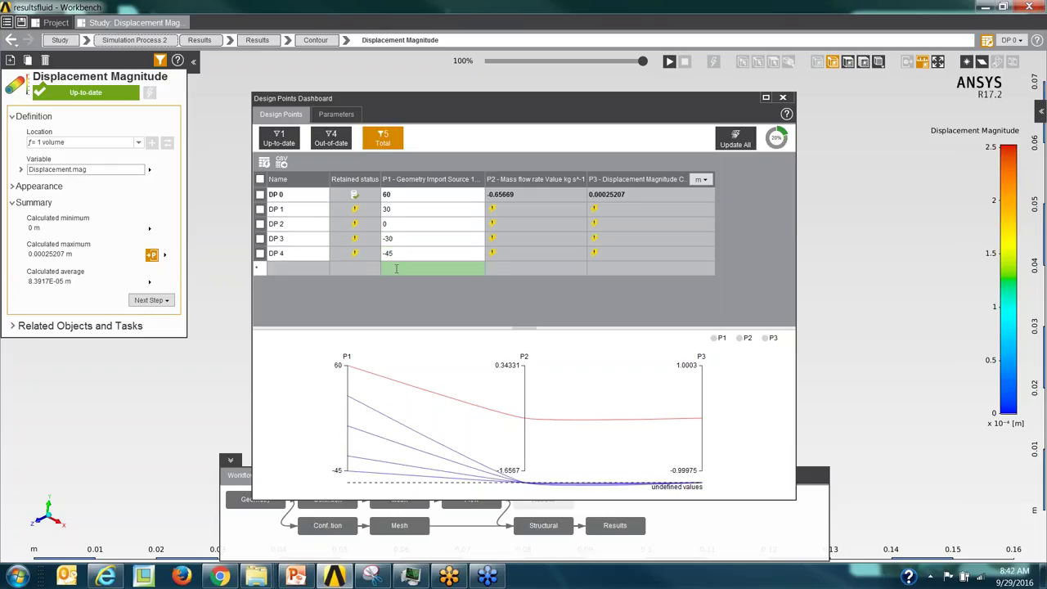
text(-60)
key(Return)
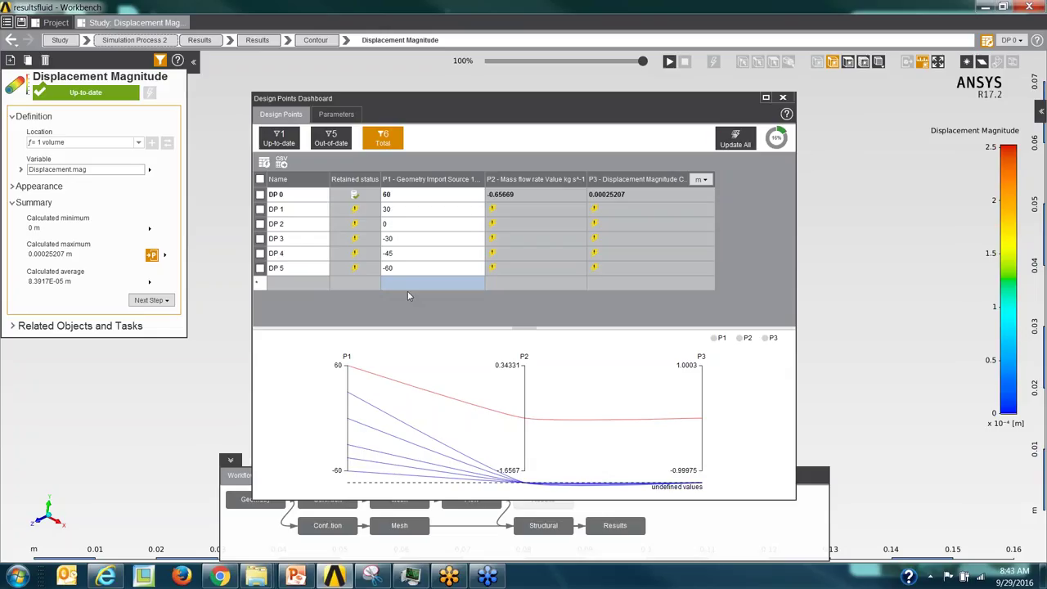
mouse_move(525, 481)
drag(458, 99, 448, 49)
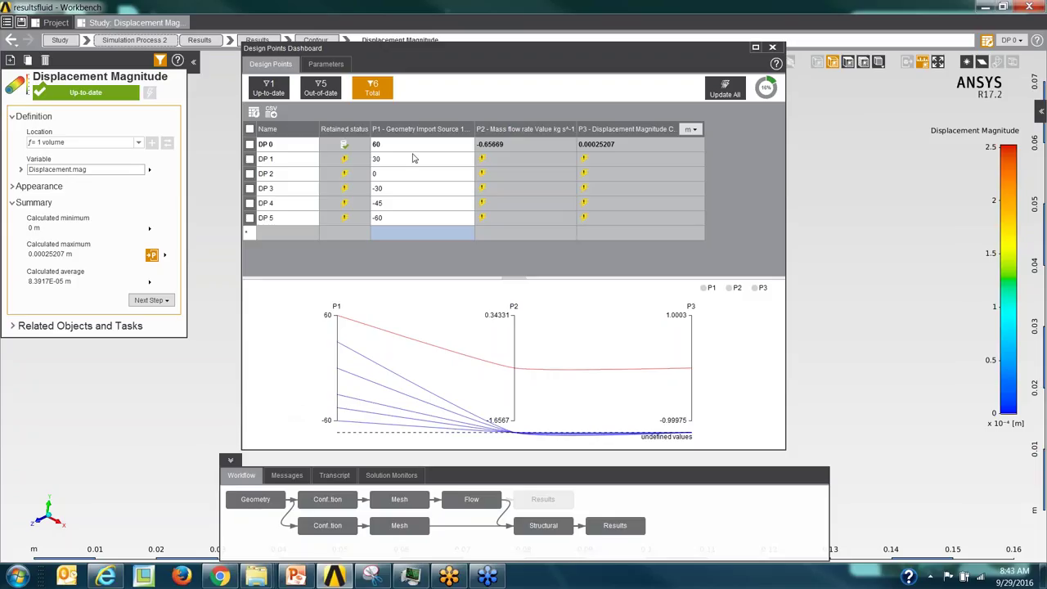
click(381, 236)
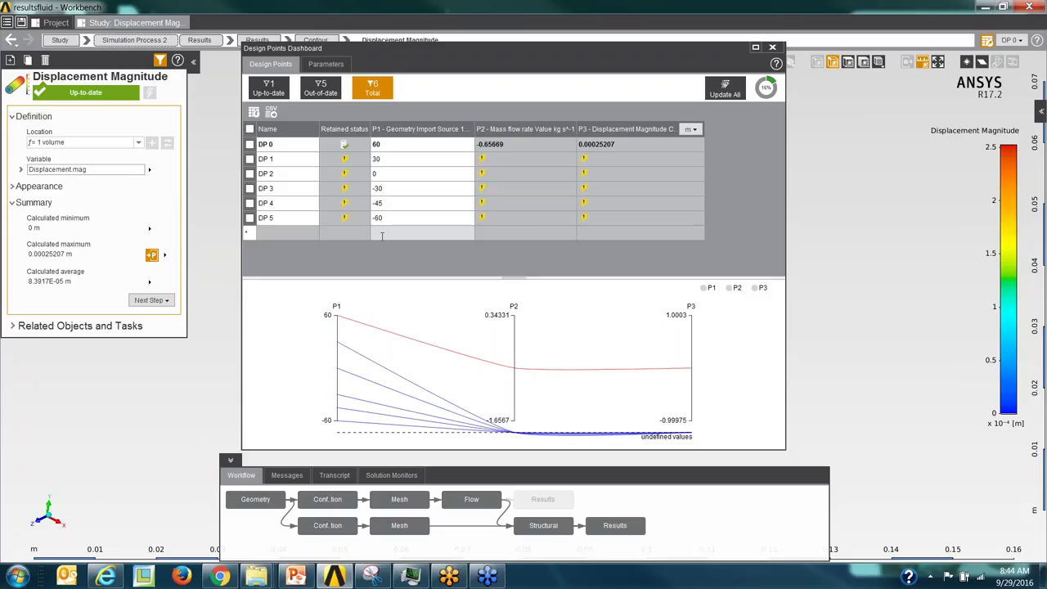
Close the Design Points Dashboard and start a new project
click(381, 234)
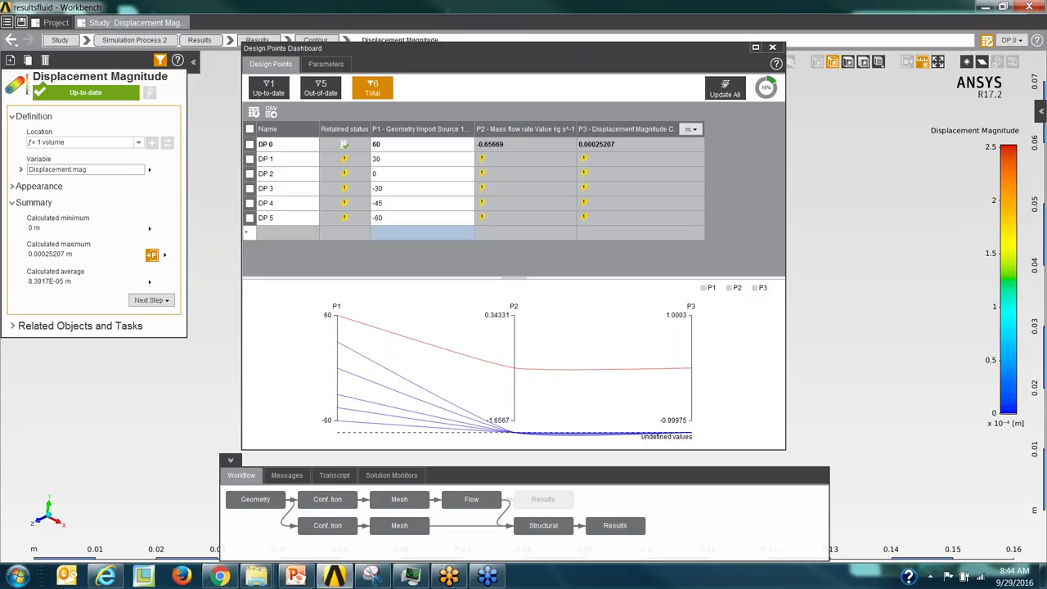
click(772, 47)
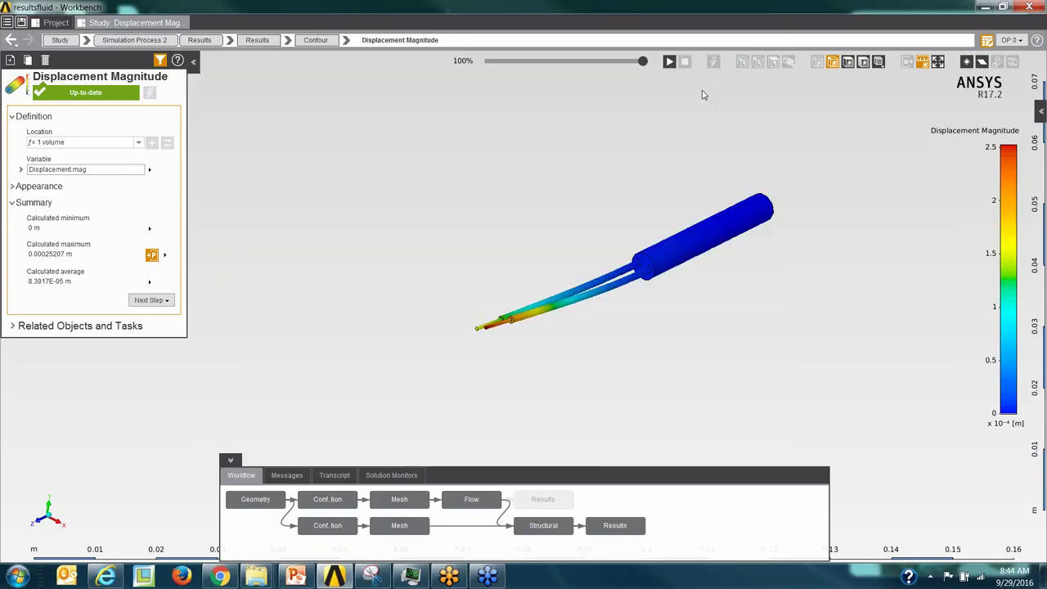
click(7, 22)
mouse_move(16, 36)
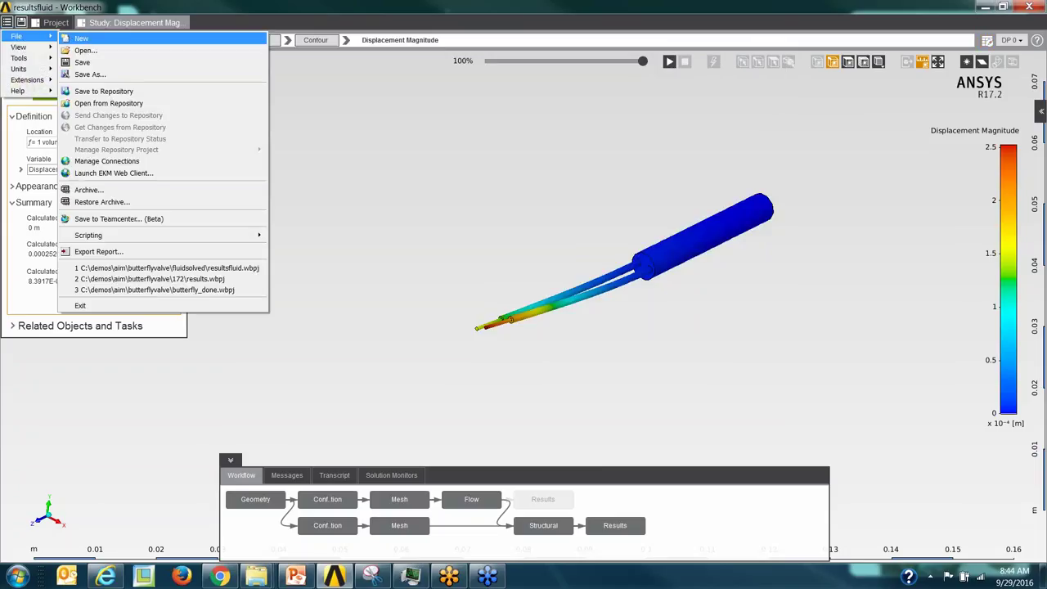
click(82, 37)
click(607, 310)
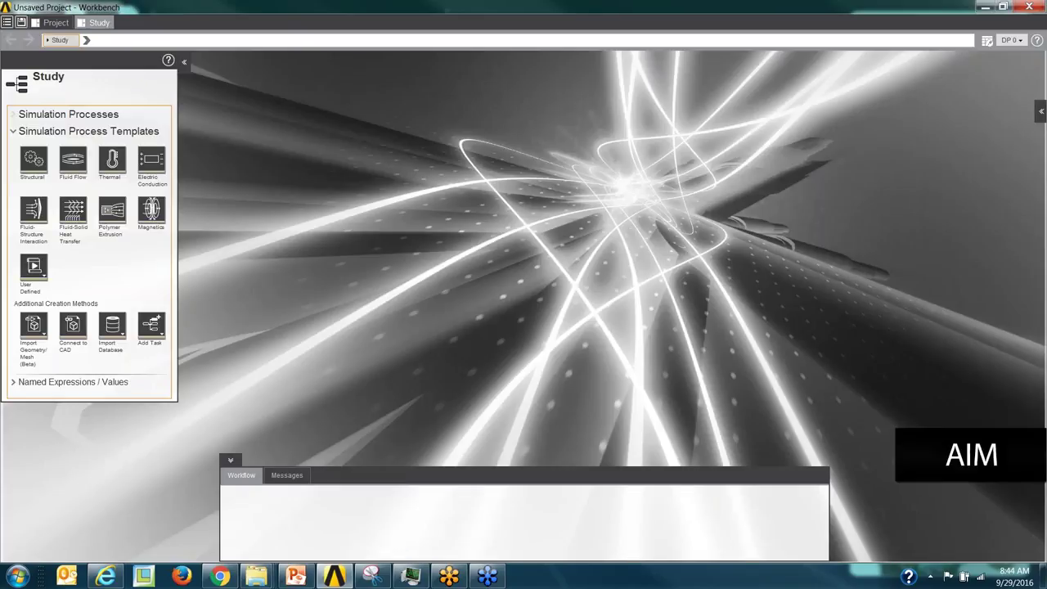
Create a static structural simulation process from the template, importing the bracket geometry from the aircraftengineliftbracket folder
click(38, 168)
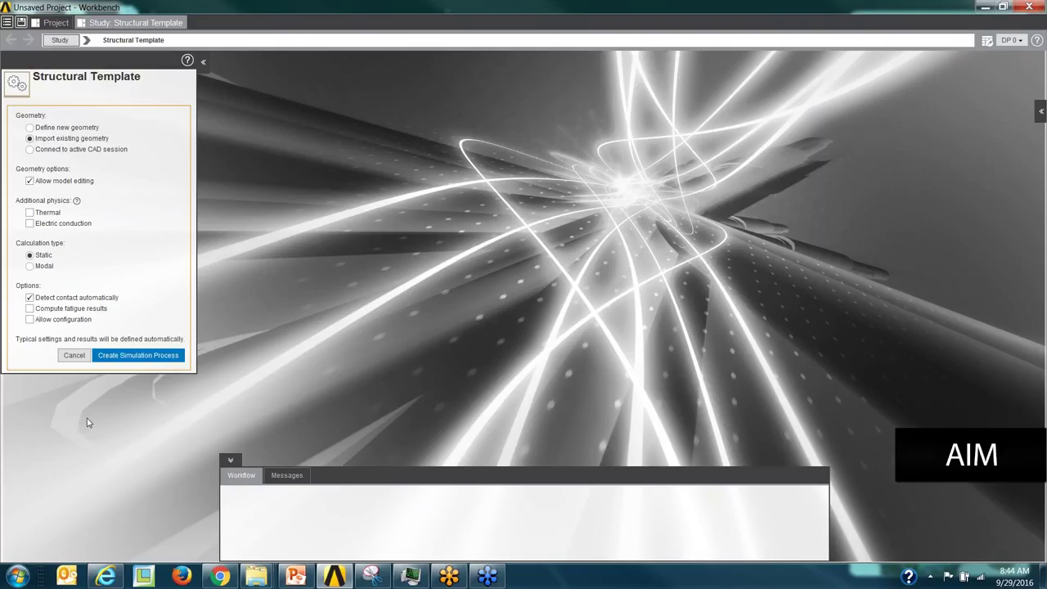
click(135, 357)
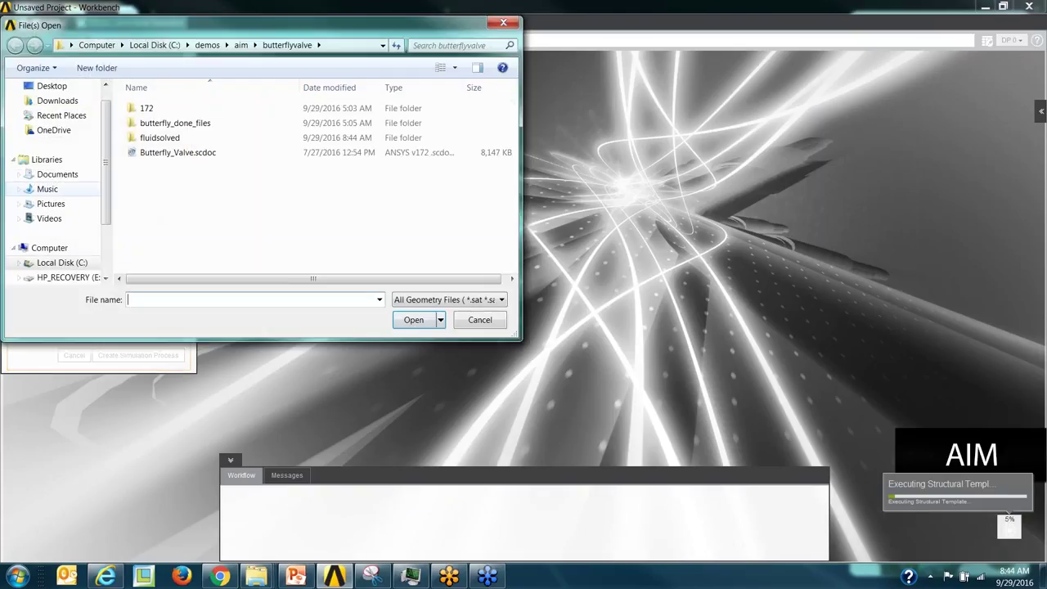
click(241, 45)
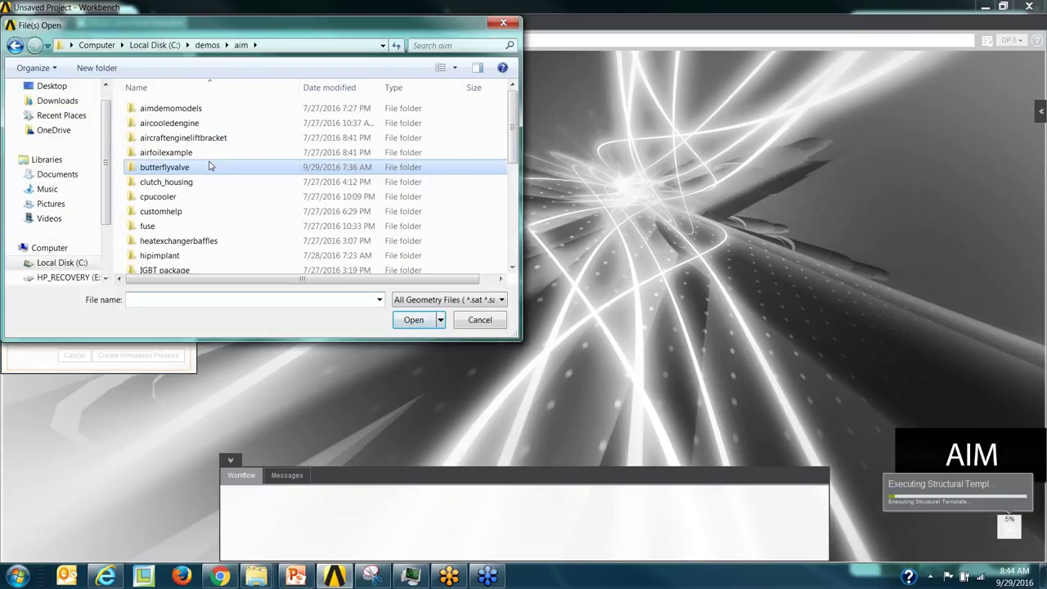
double_click(165, 143)
double_click(199, 108)
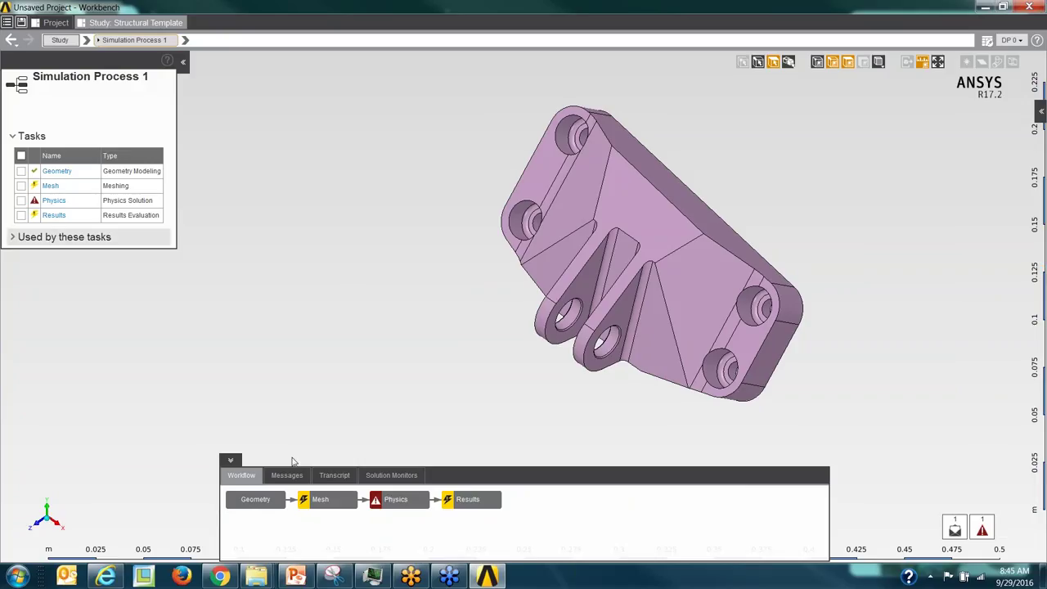
Generate the bracket's mesh with the predefined settings
click(324, 505)
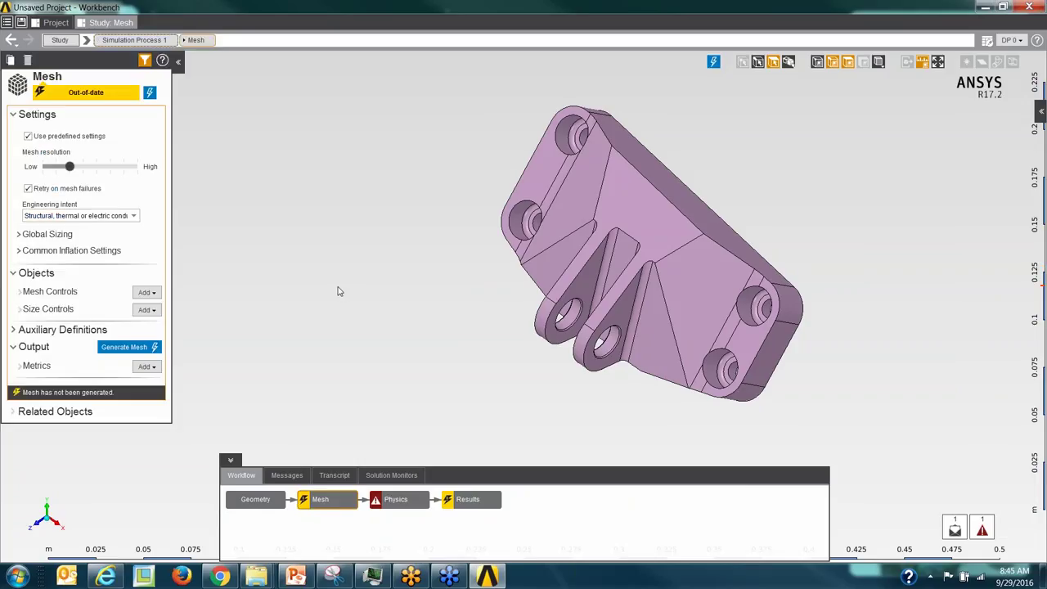
right_click(339, 291)
click(379, 324)
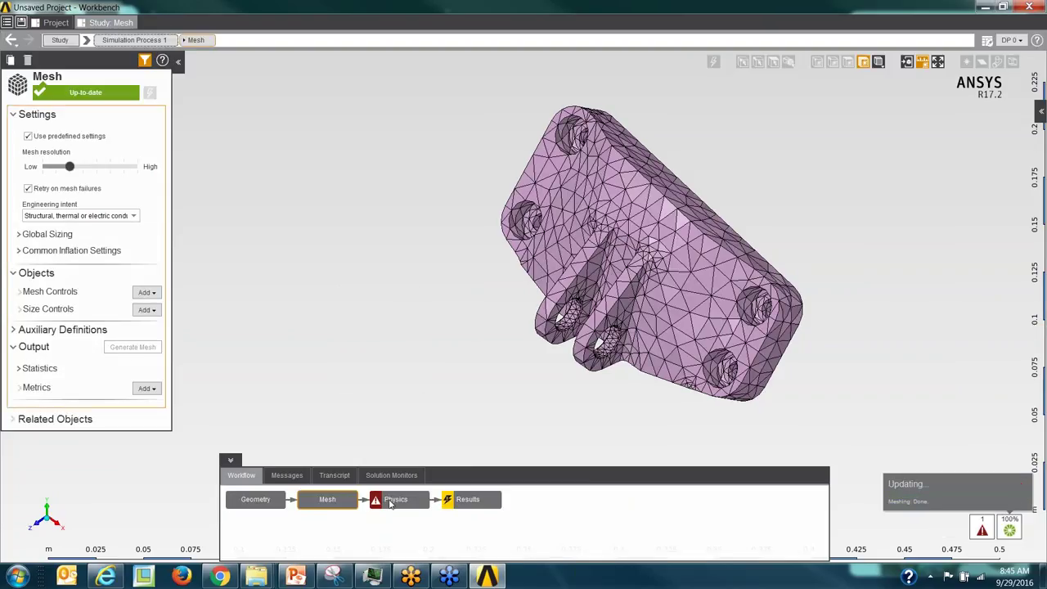
Review the bracket's material assignment and return to the Physics task
click(390, 501)
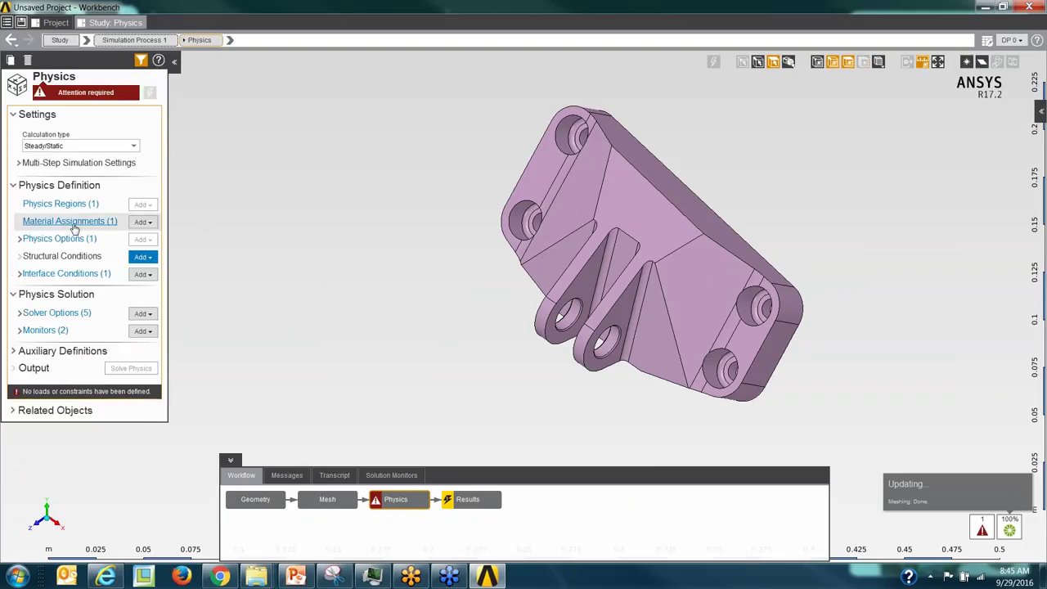
click(72, 221)
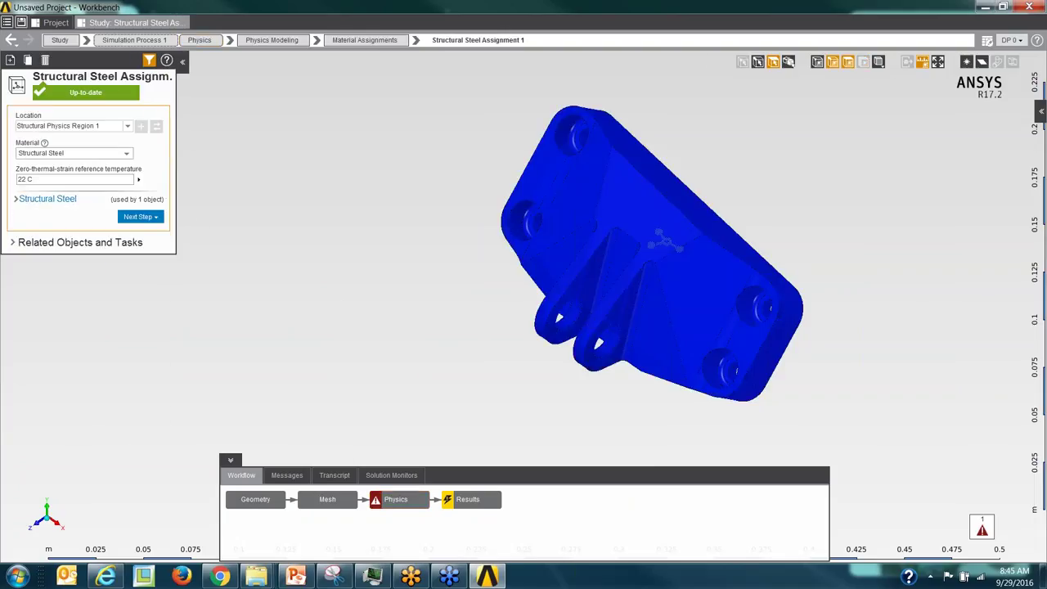
click(403, 503)
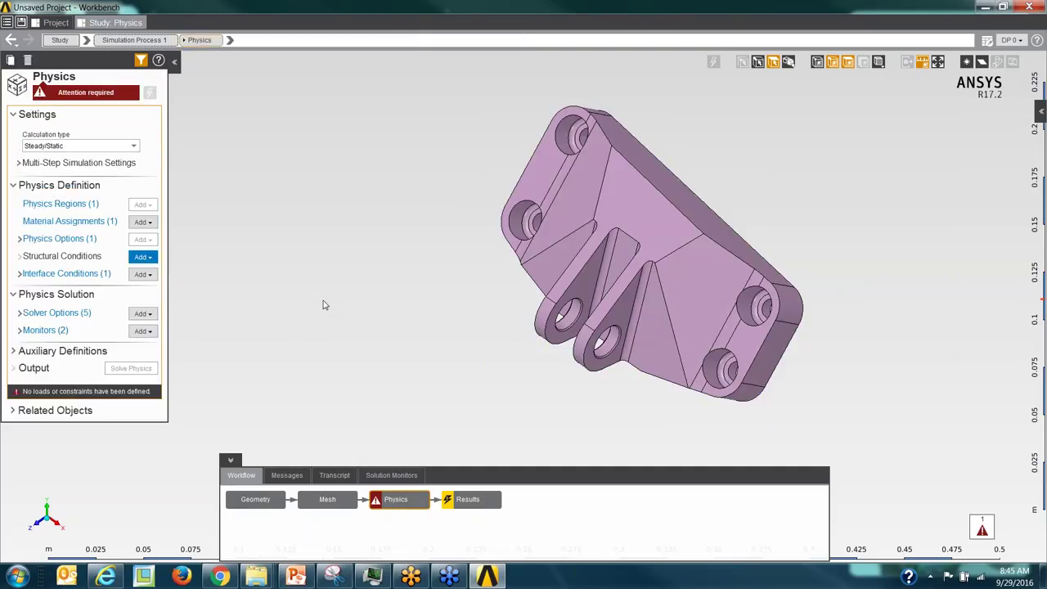
Add a fixed support on the inner faces of the four bolt holes in the bracket's base
right_click(324, 304)
mouse_move(368, 311)
mouse_move(471, 331)
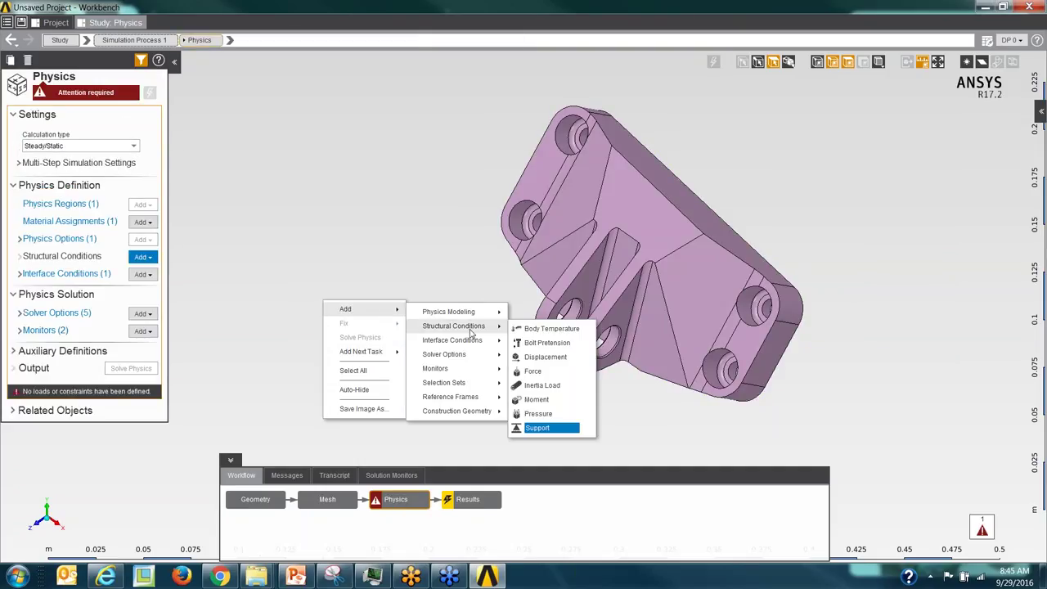
click(535, 428)
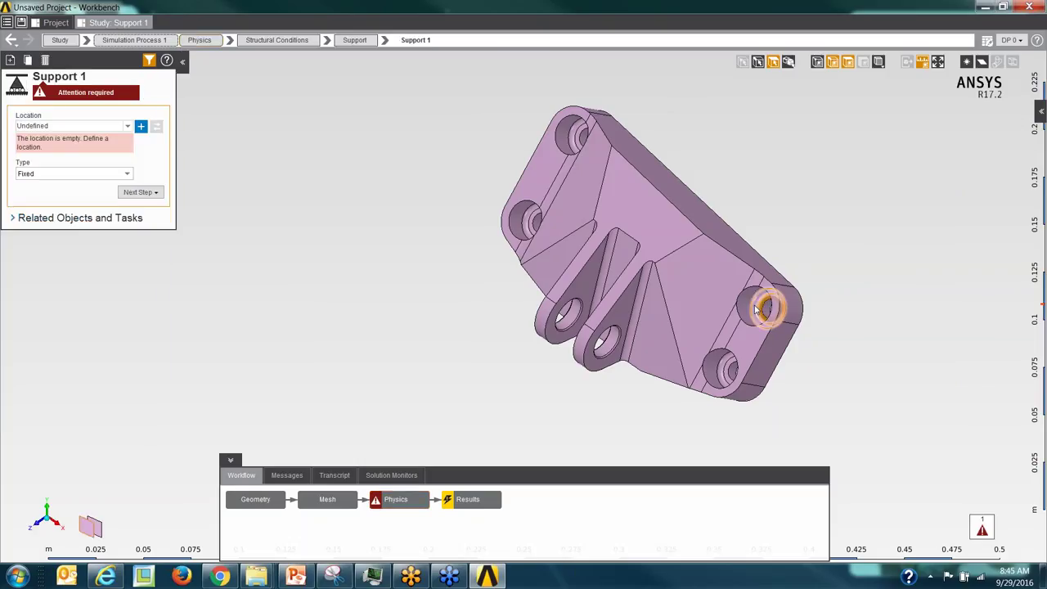
click(759, 308)
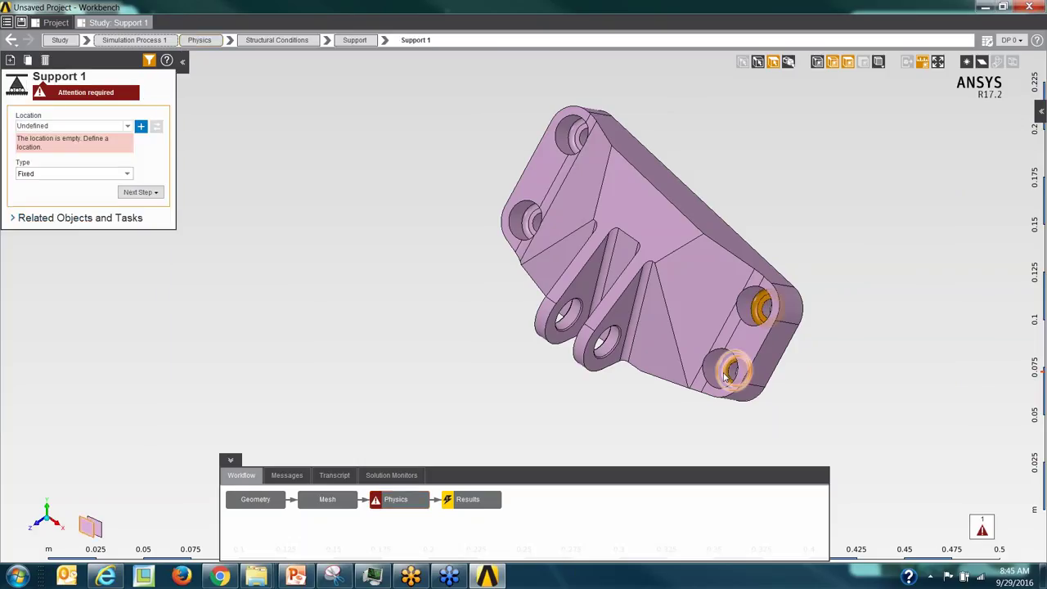
ctrl+click(728, 373)
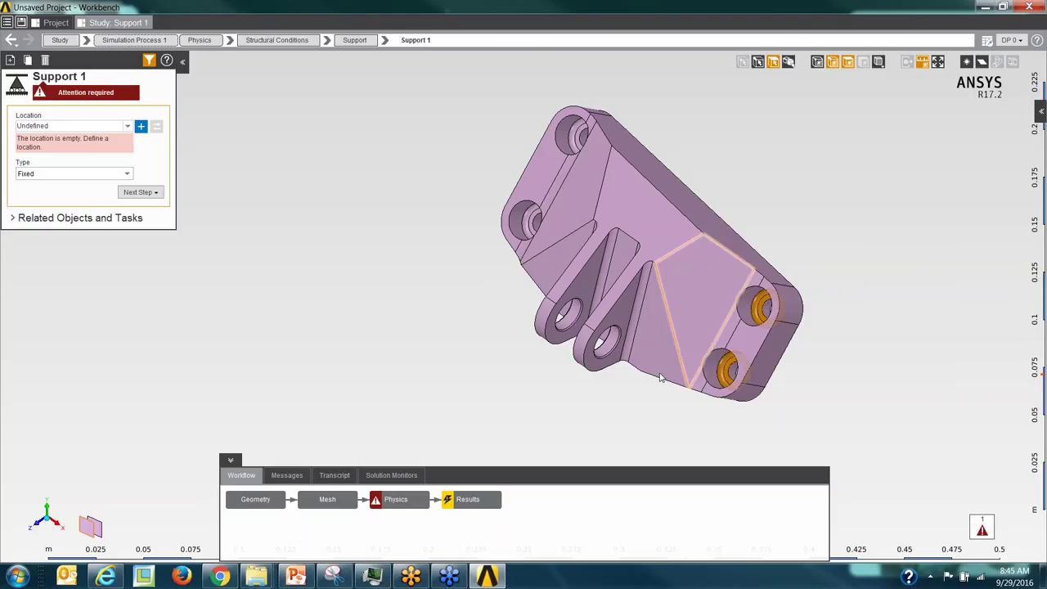
ctrl+click(532, 218)
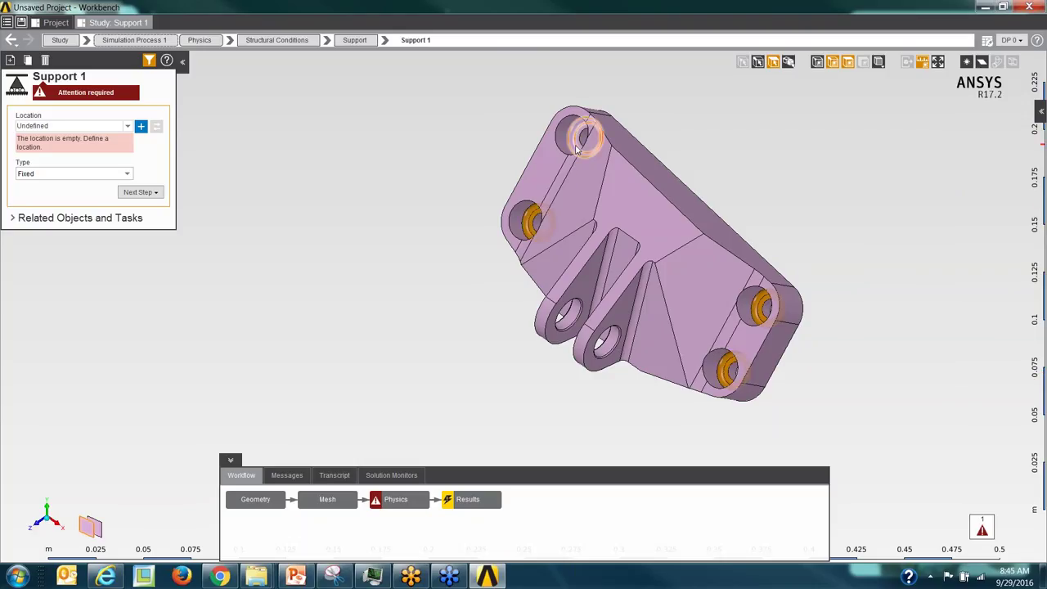
ctrl+click(578, 147)
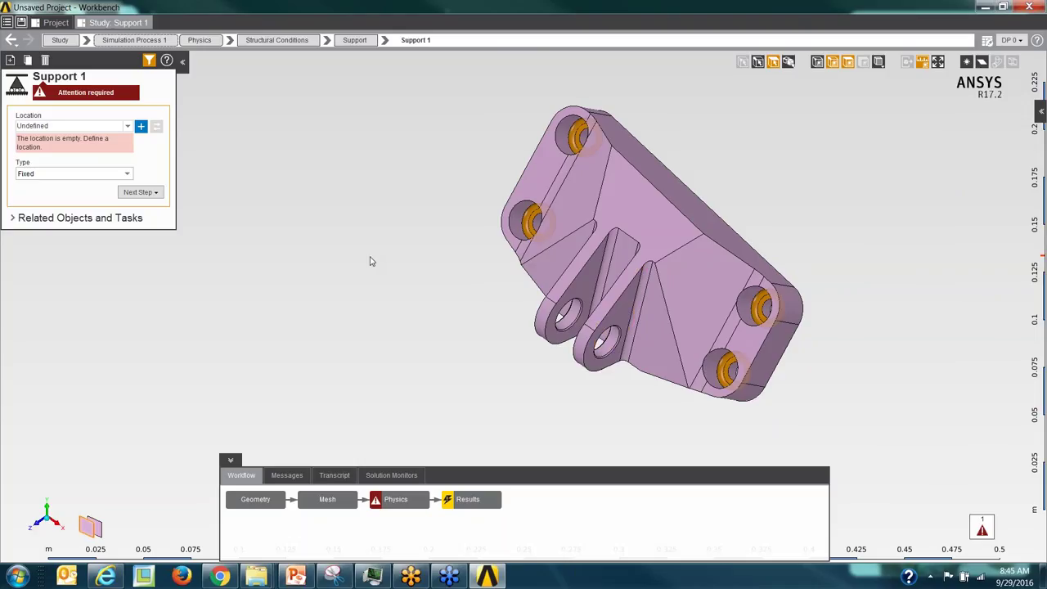
click(141, 126)
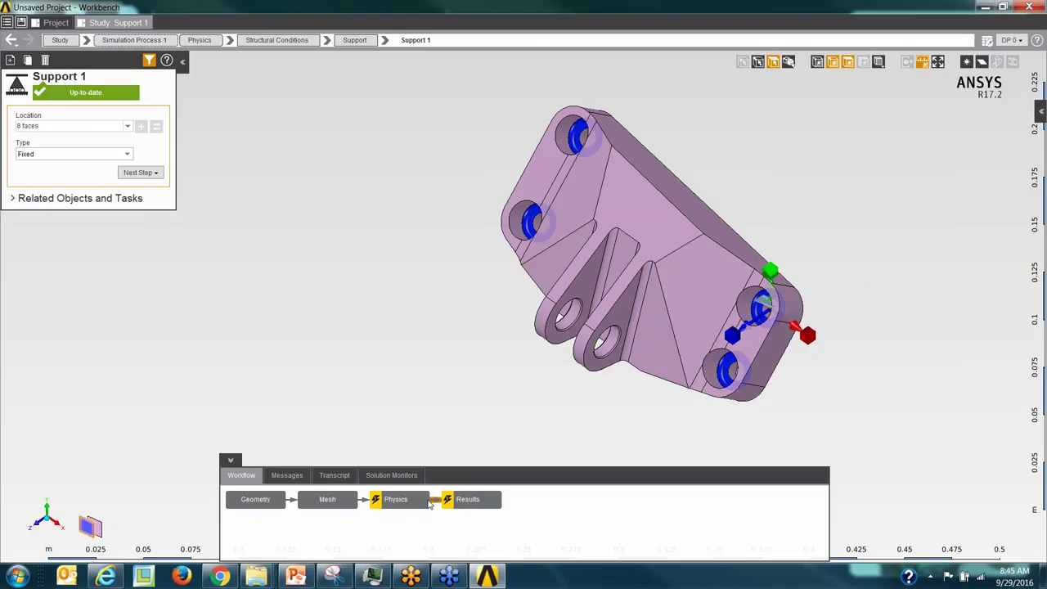
Add a force condition located on the inner faces of the holes in both bracket lugs
right_click(370, 274)
mouse_move(409, 301)
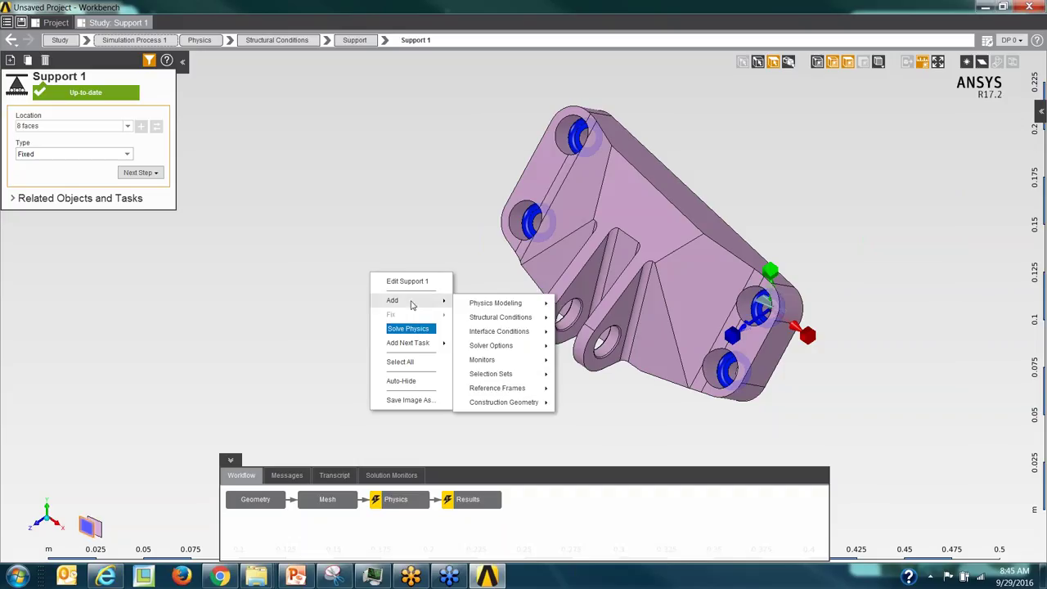
mouse_move(508, 318)
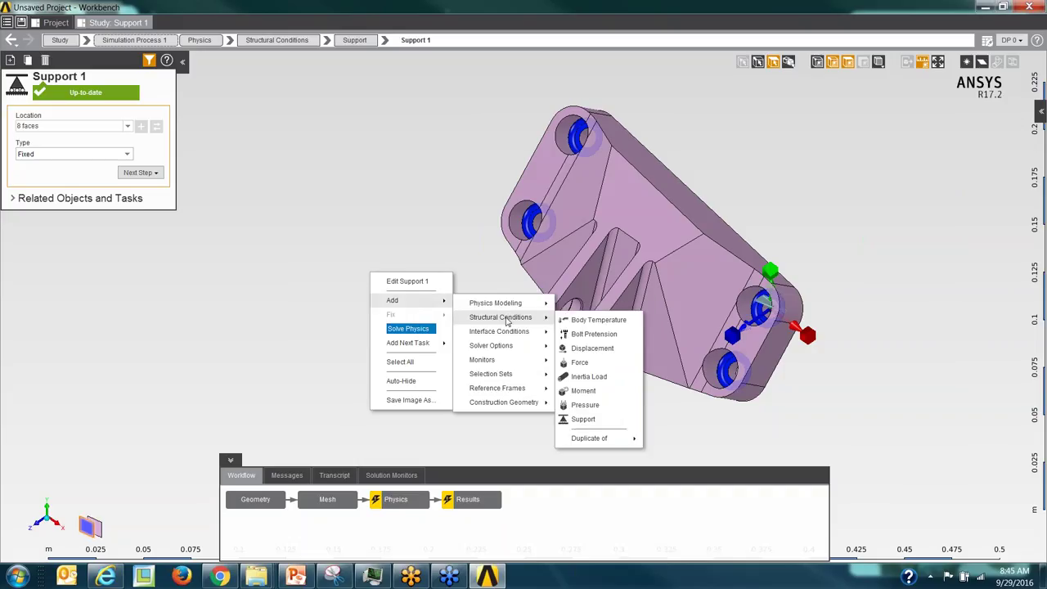
click(584, 365)
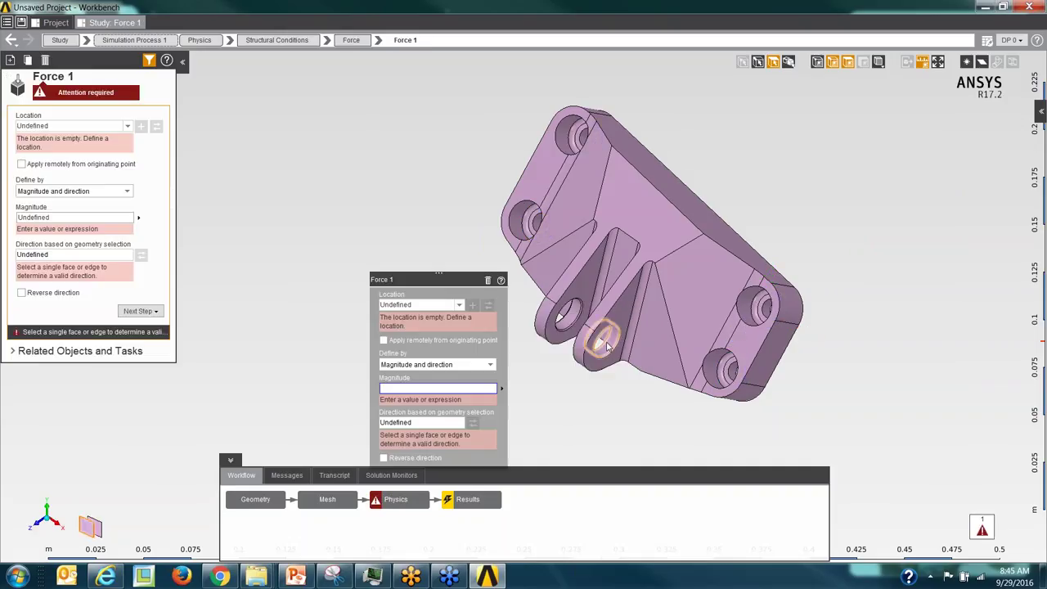
click(606, 343)
scroll(606, 344, up, 10)
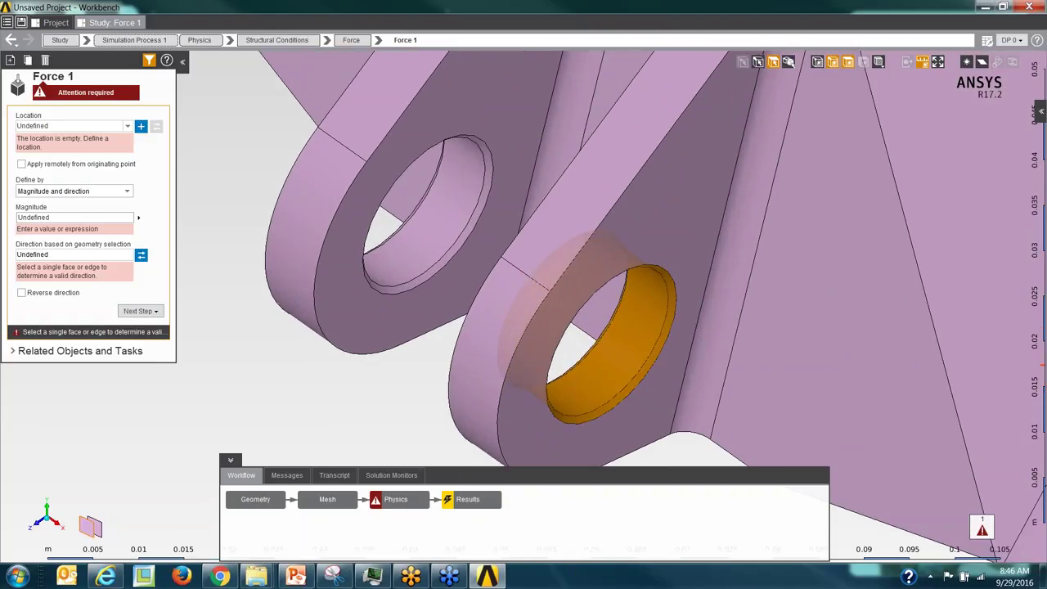
ctrl+click(389, 250)
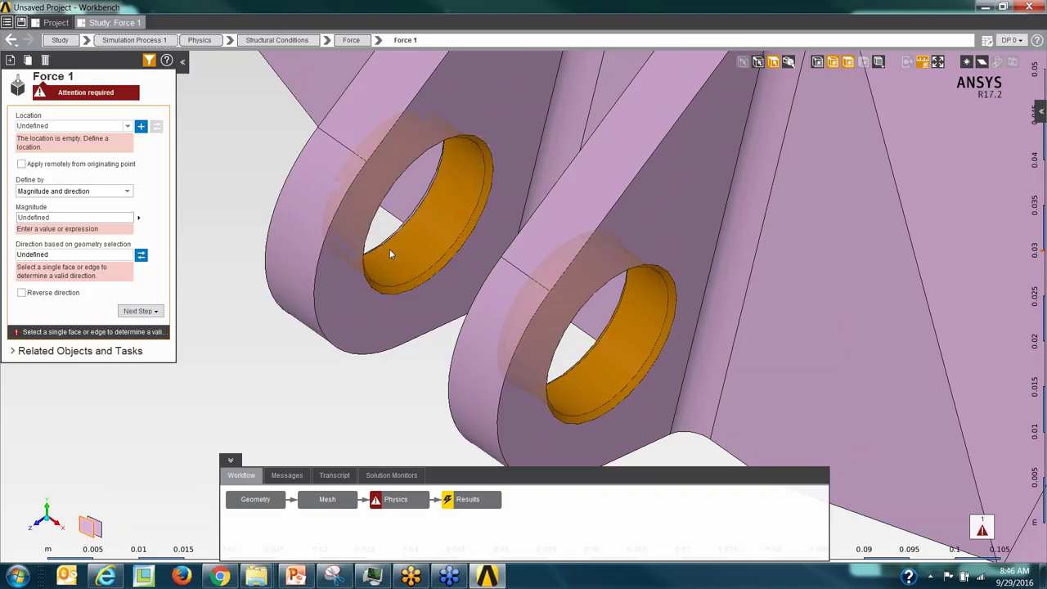
scroll(416, 309, down, 10)
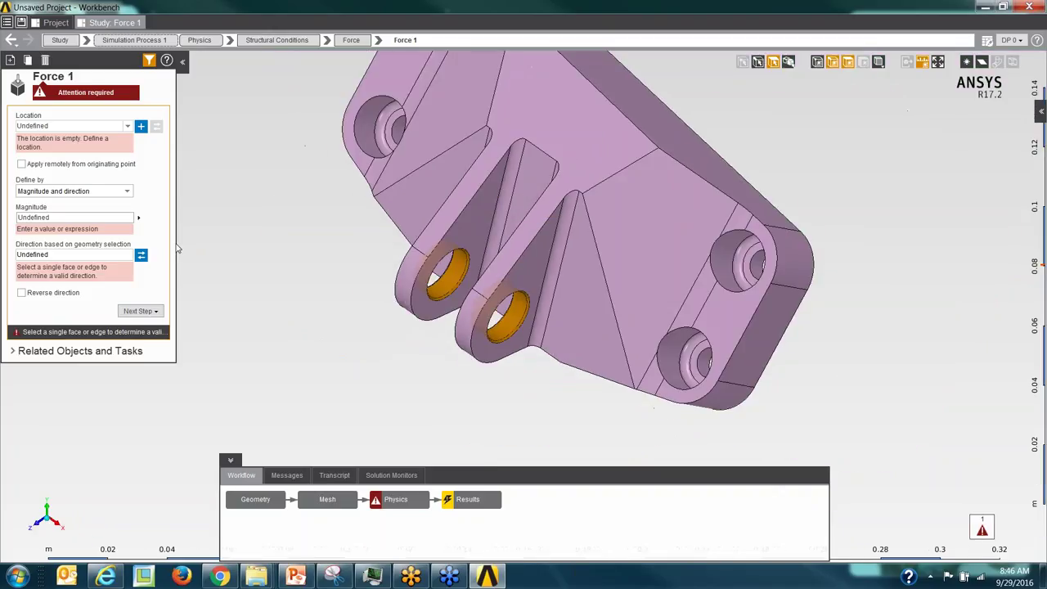
click(140, 126)
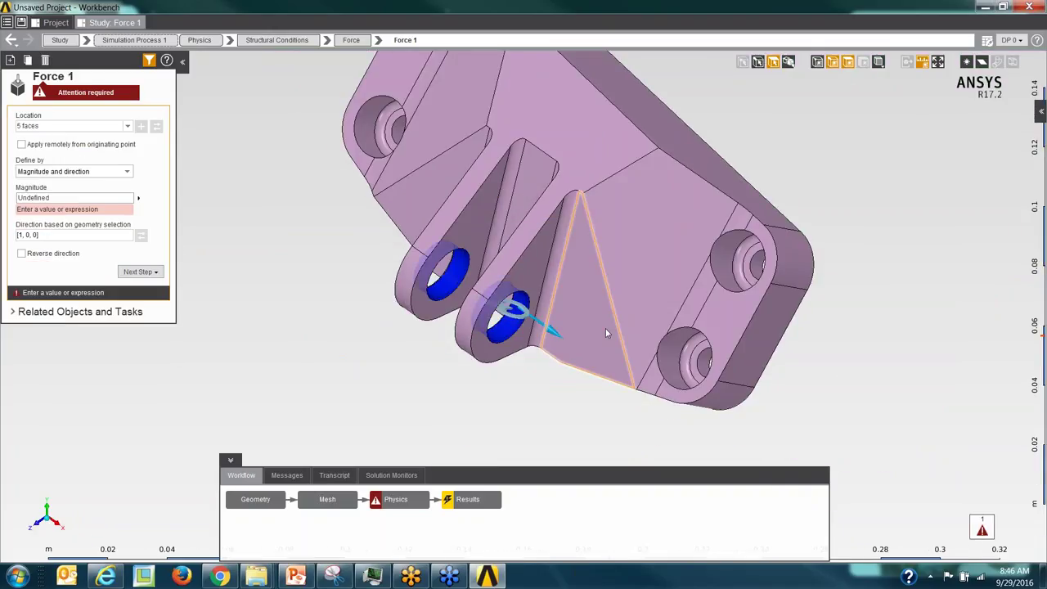
Define the lug-hole force by directional components
click(515, 321)
click(570, 390)
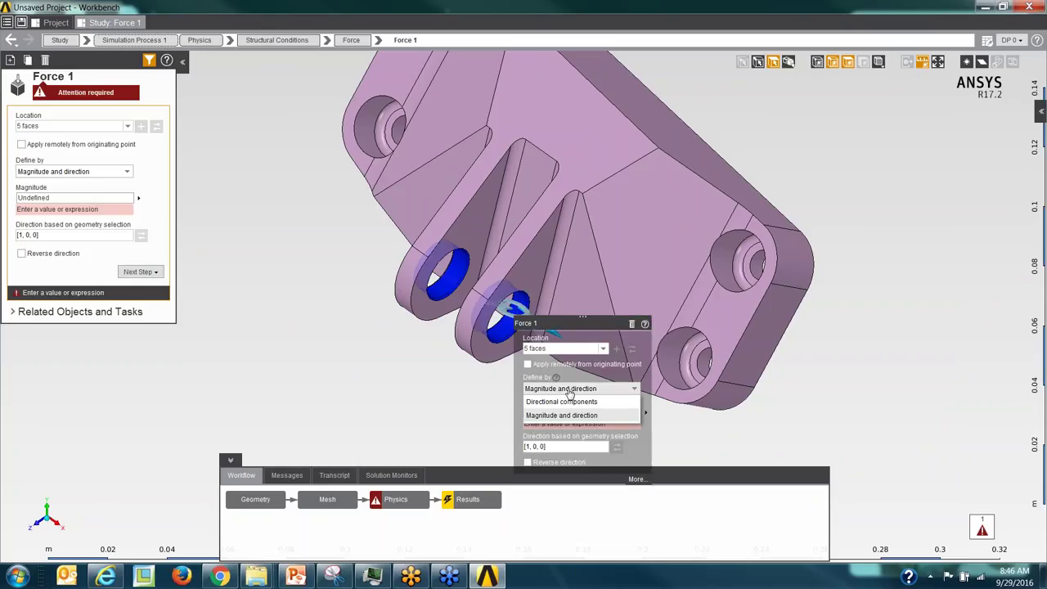
click(561, 401)
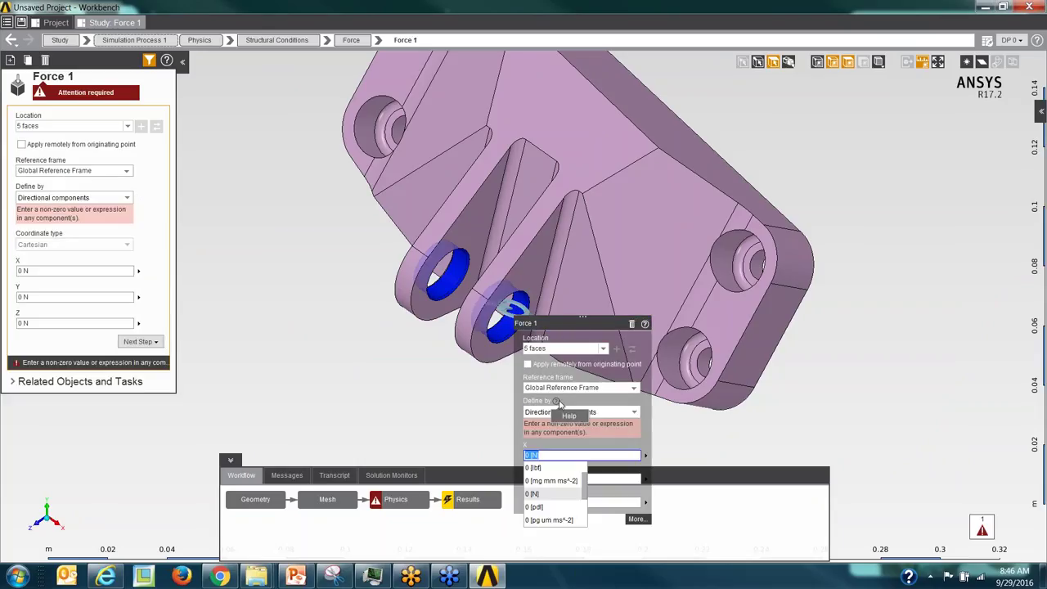
Set the Z component of the lug-hole force to 9500 lbf
click(507, 307)
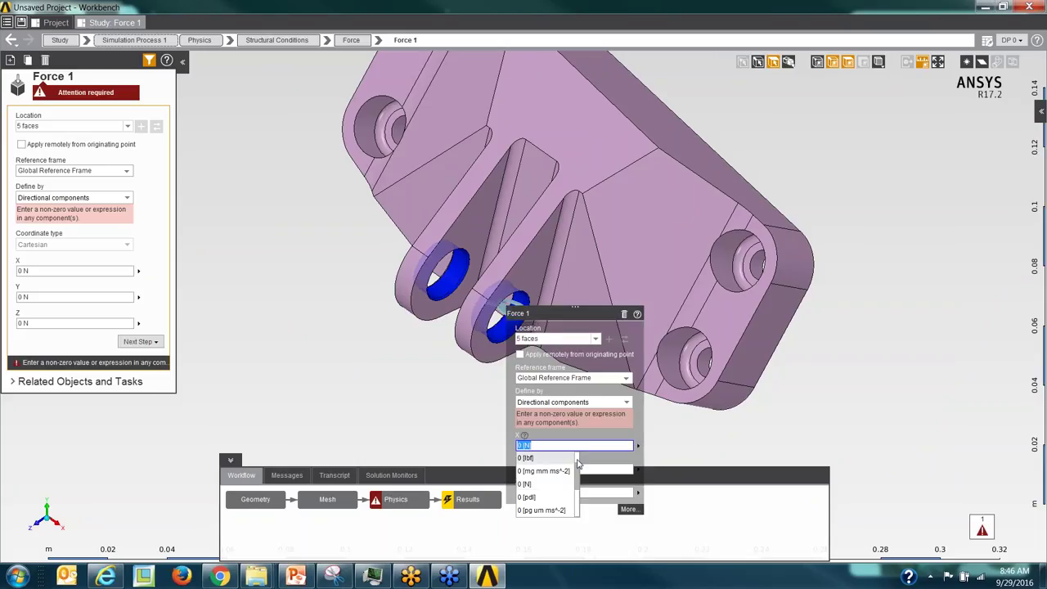
click(589, 466)
click(525, 492)
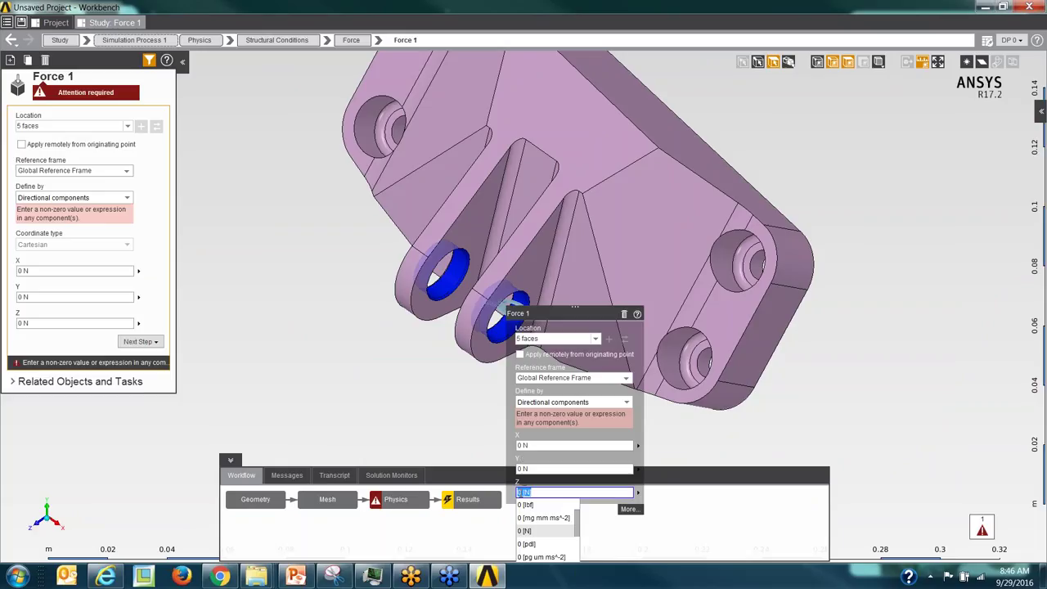
triple_click(520, 492)
text(0)
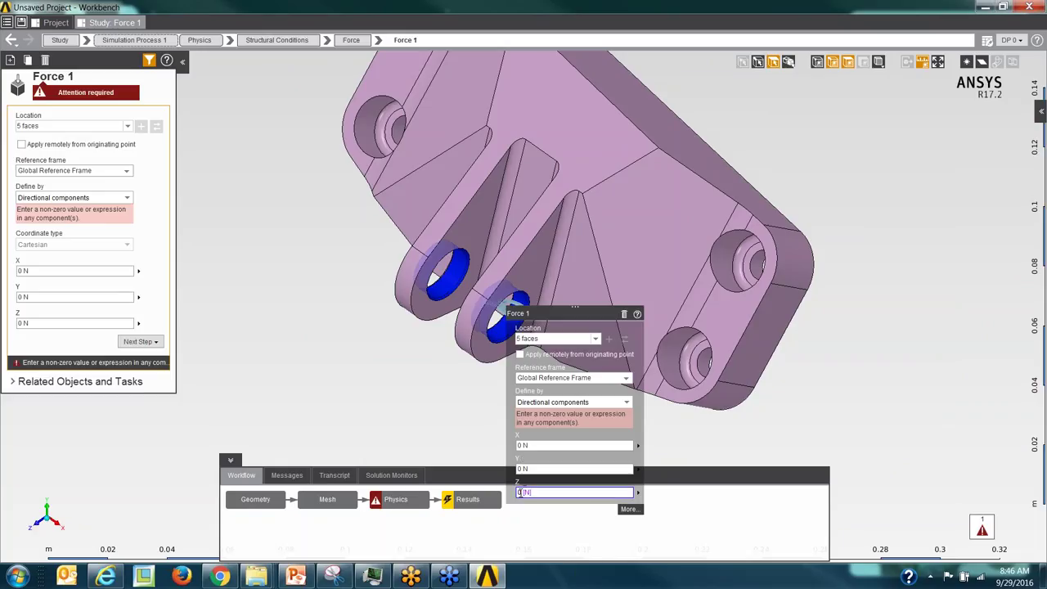
key(BackSpace)
text(5)
text(500)
key(Delete)
key(Delete)
key(Delete)
key(Delete)
text([l)
key(BackSpace)
key(BackSpace)
key(BackSpace)
text([)
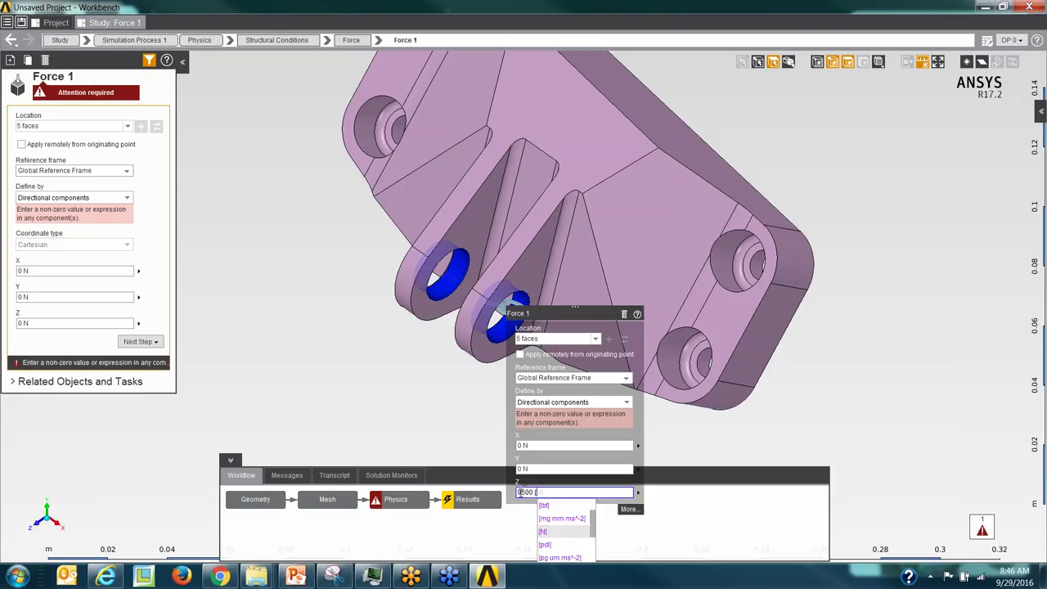
click(543, 506)
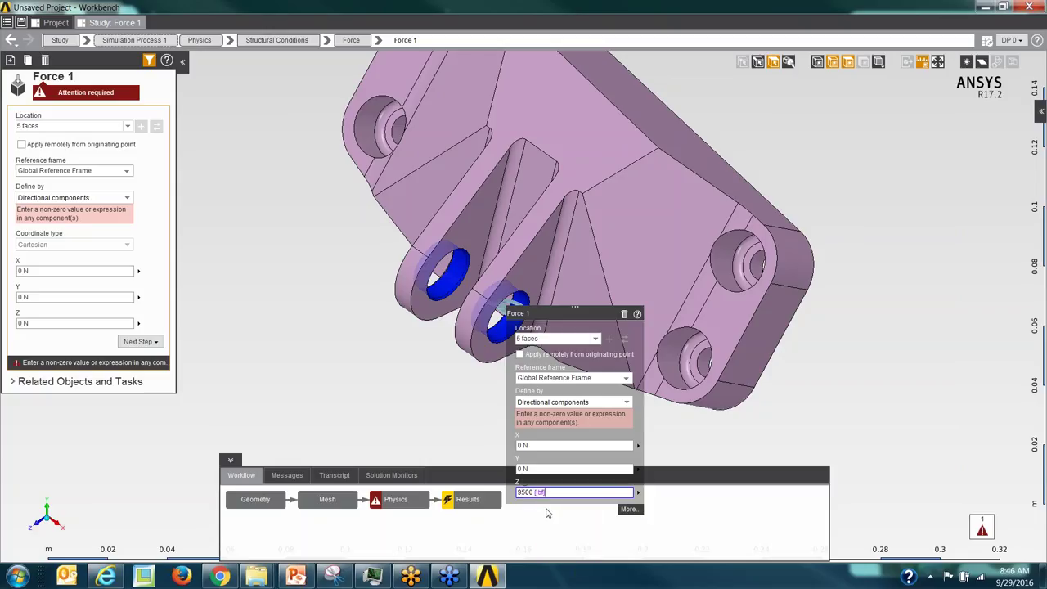
key(Return)
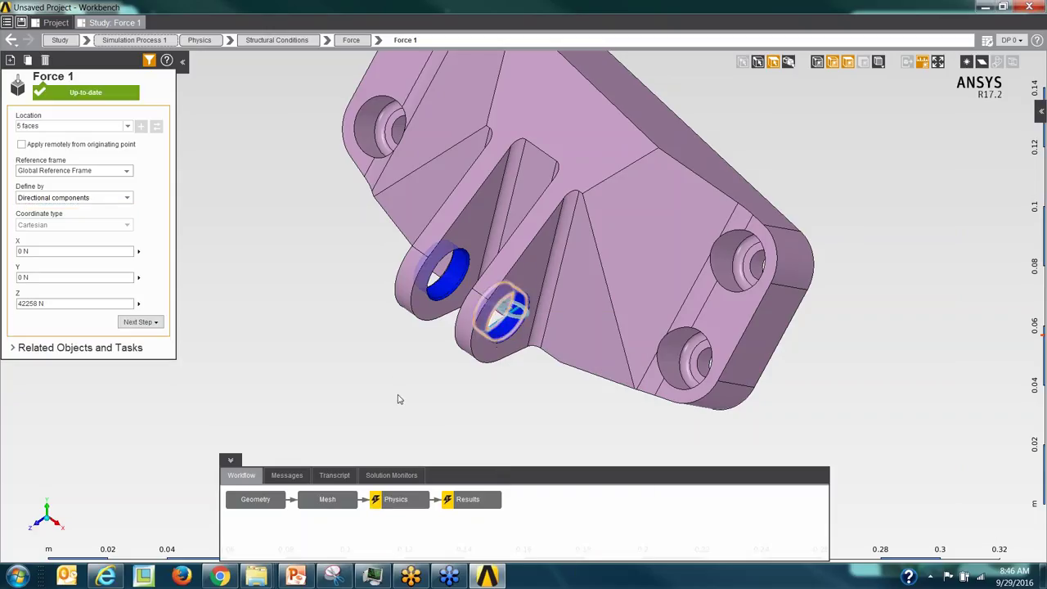
Examine the direction of the applied lug-hole force with the bracket turned to a side view
scroll(460, 358, down, 3)
mouse_move(810, 360)
middle_down()
mouse_move(869, 327)
mouse_move(769, 390)
mouse_move(813, 316)
mouse_move(793, 375)
mouse_move(825, 367)
mouse_move(809, 376)
middle_up()
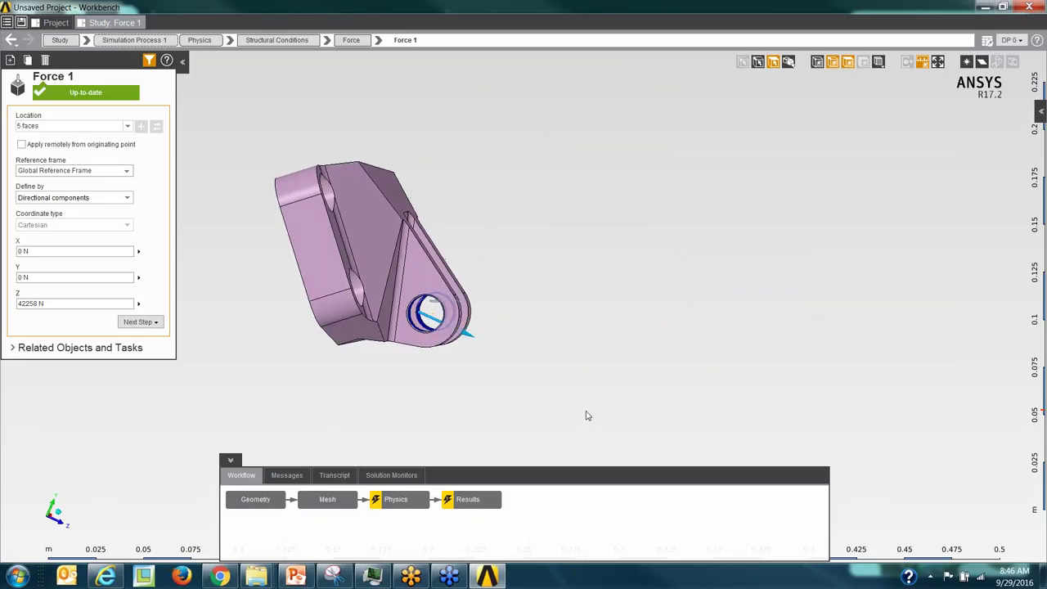
drag(417, 315, 548, 363)
drag(513, 335, 548, 360)
mouse_move(548, 363)
mouse_down()
mouse_move(511, 366)
mouse_move(516, 336)
mouse_up()
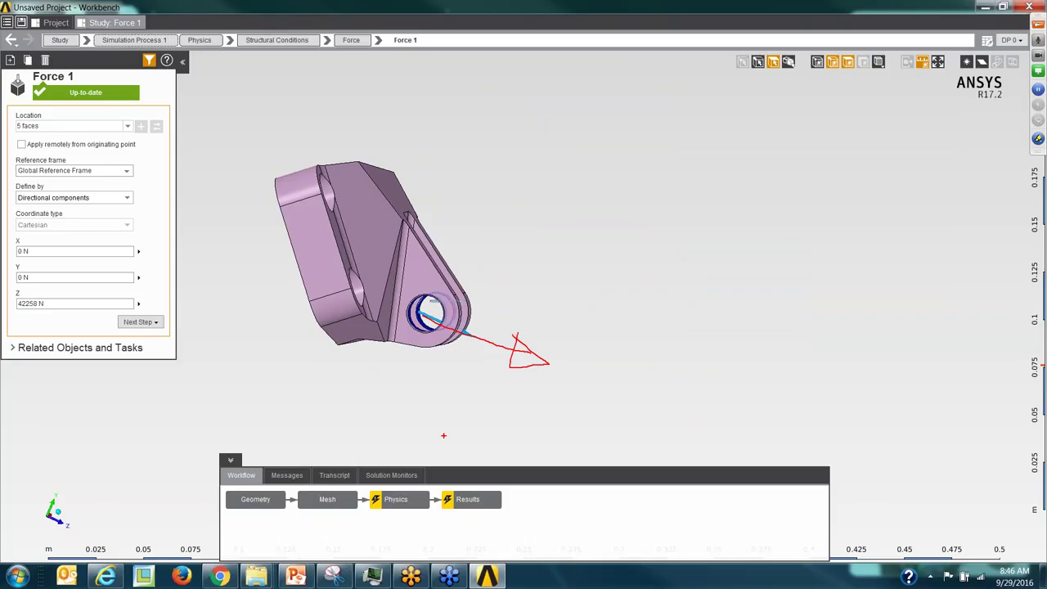
key(Escape)
middle_drag(596, 344, 484, 360)
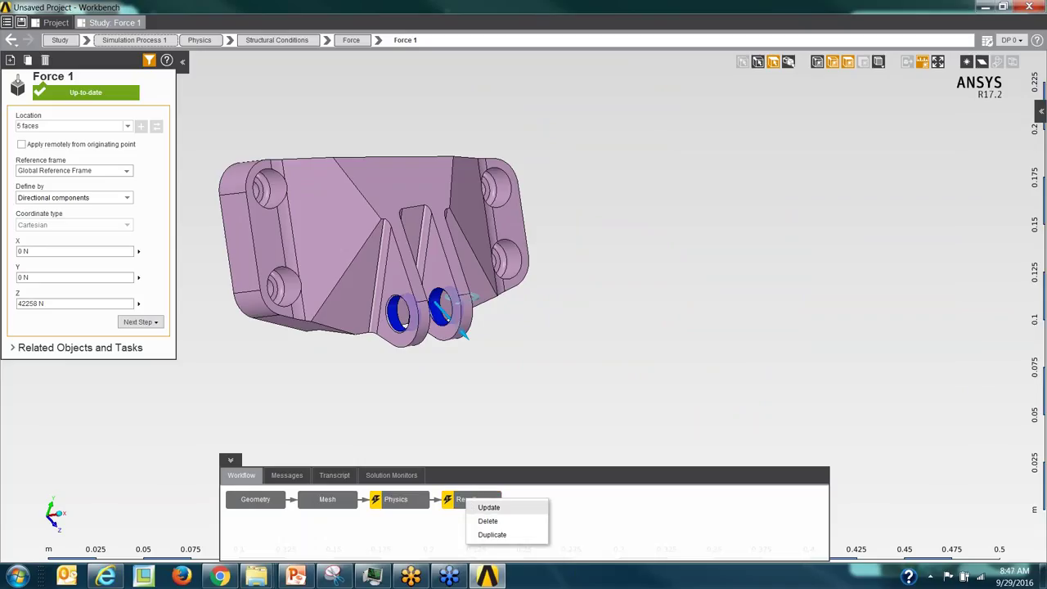
Update the bracket's physics task to solve it, and update the results task
mouse_move(378, 503)
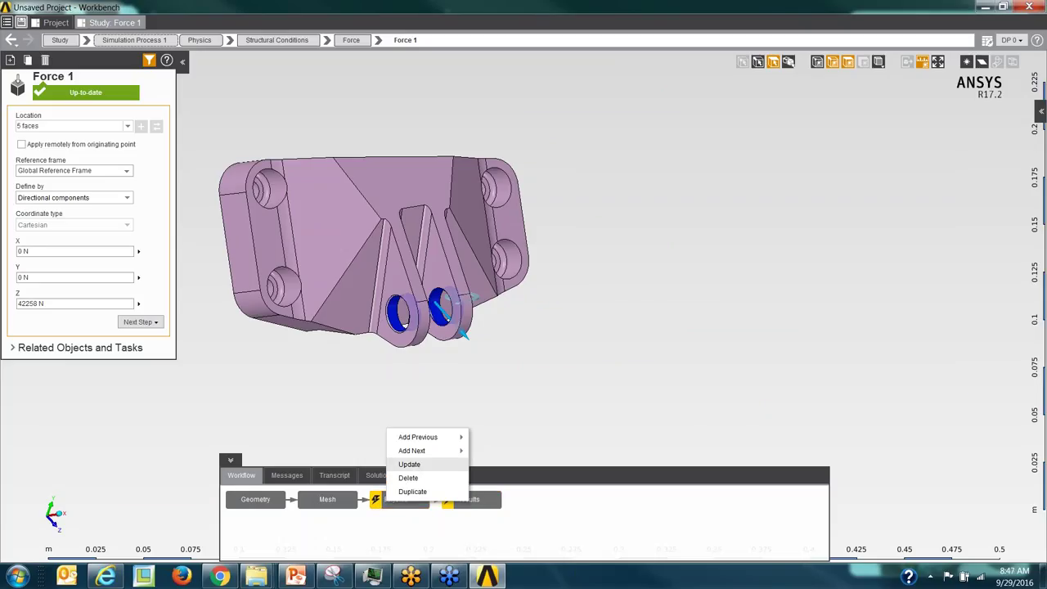
click(409, 464)
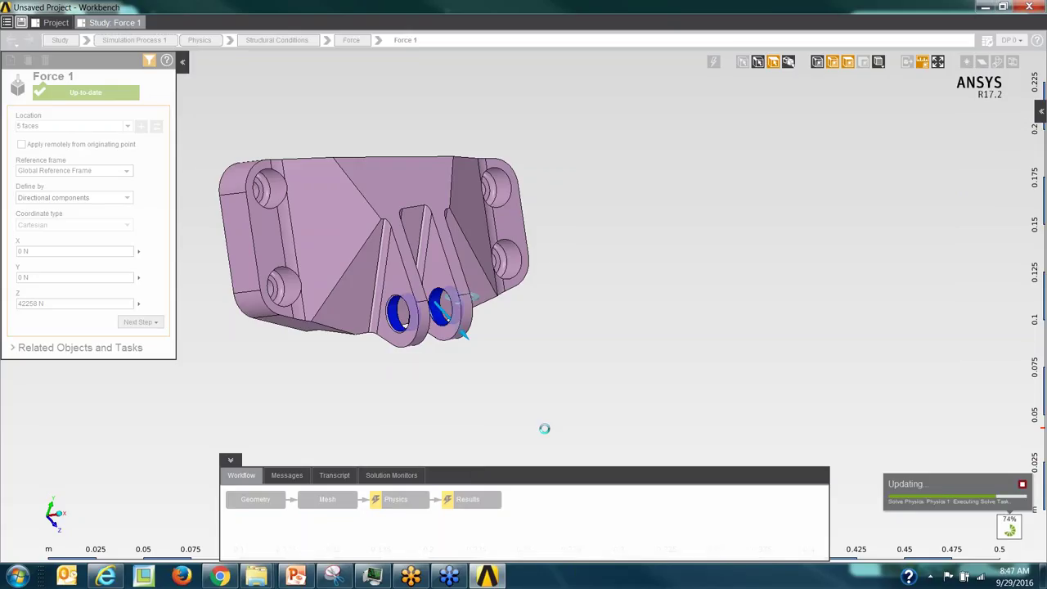
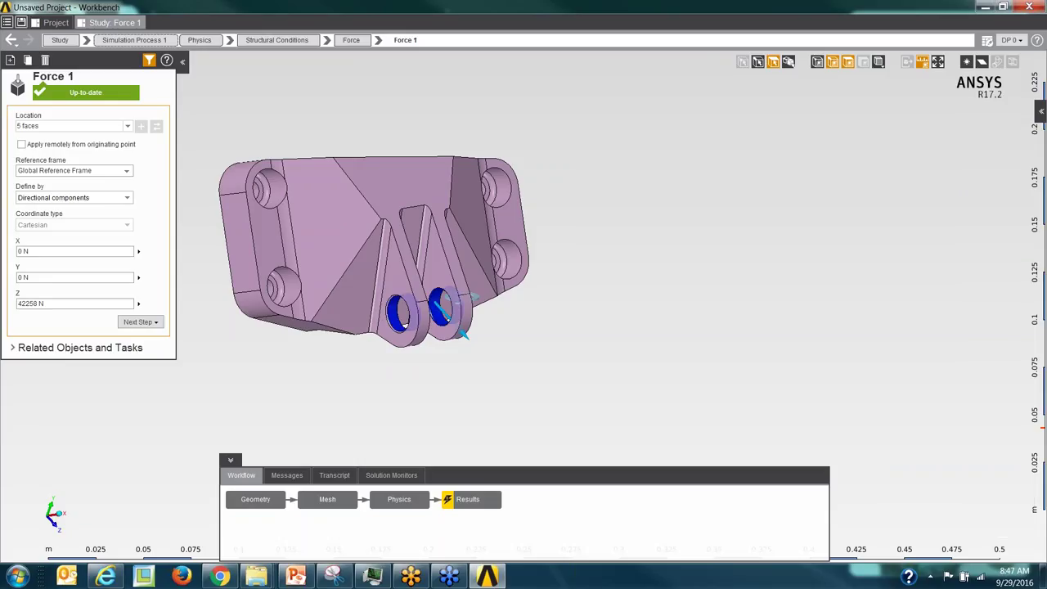
right_click(463, 500)
click(484, 508)
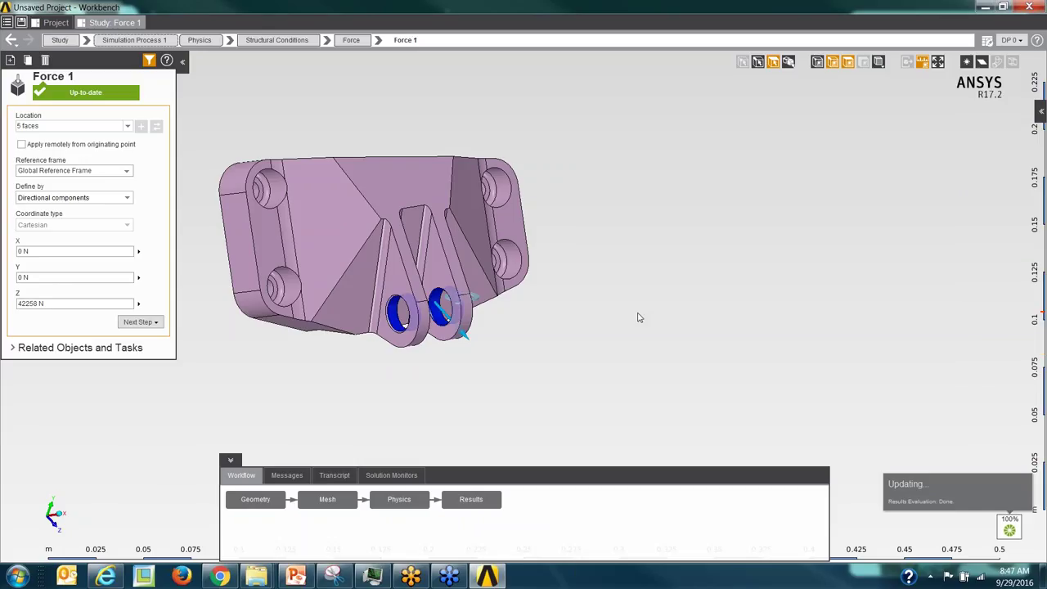
Display the bracket's equivalent stress contour, animate it, and inspect the deformation from several angles
click(454, 504)
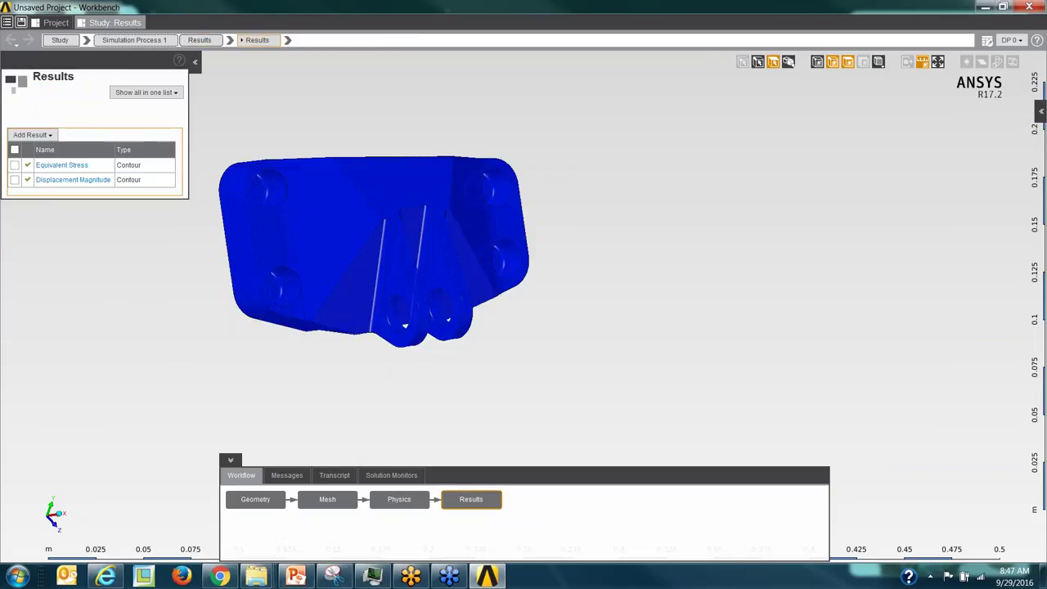
click(50, 166)
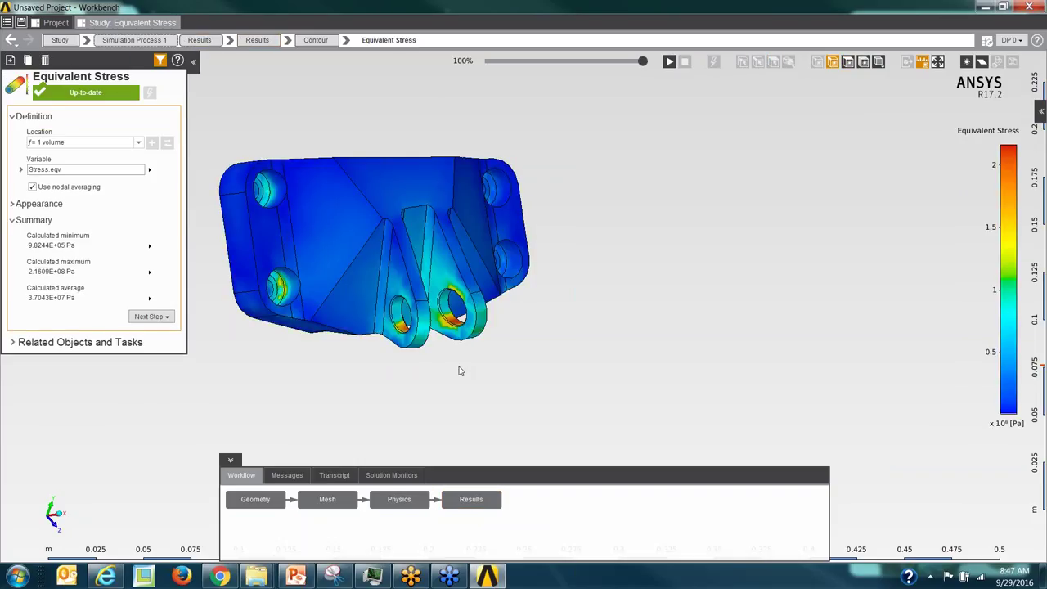
click(669, 62)
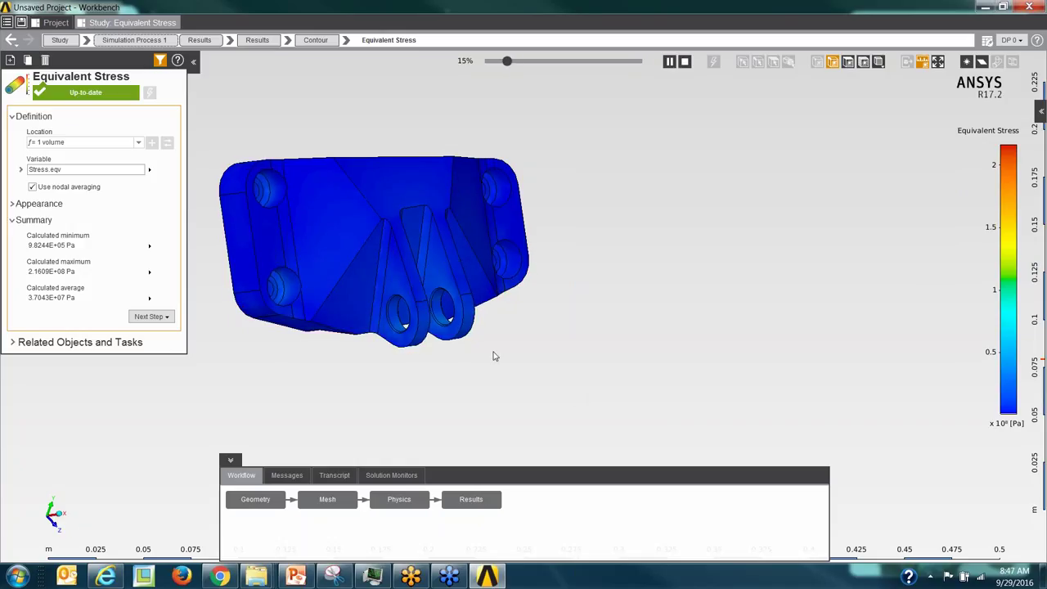
middle_drag(493, 356, 381, 343)
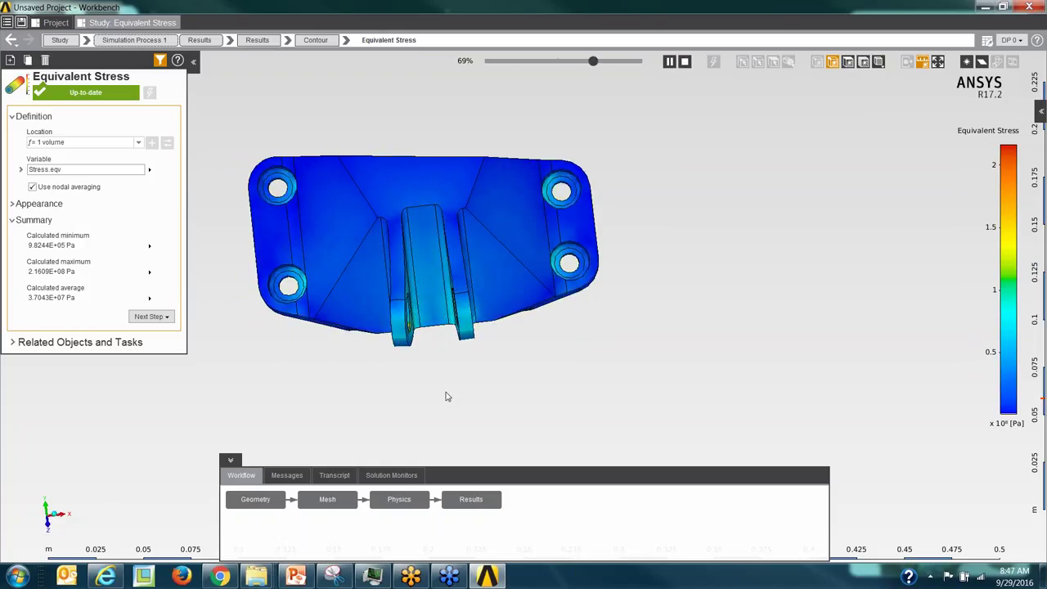
middle_drag(446, 396, 676, 249)
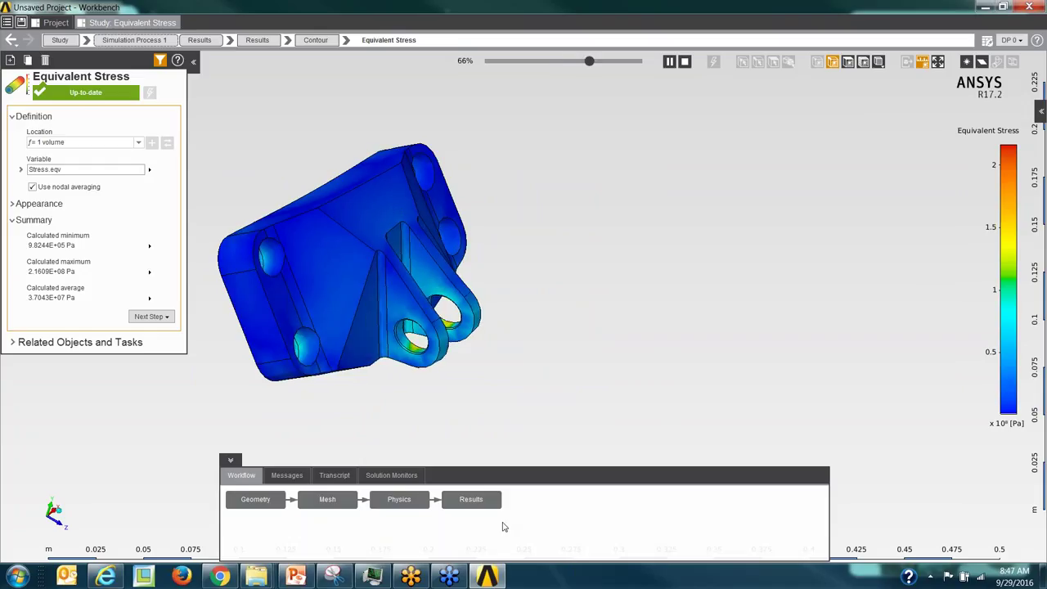
Switch to the displacement magnitude result of the bracket and animate its contour
click(230, 40)
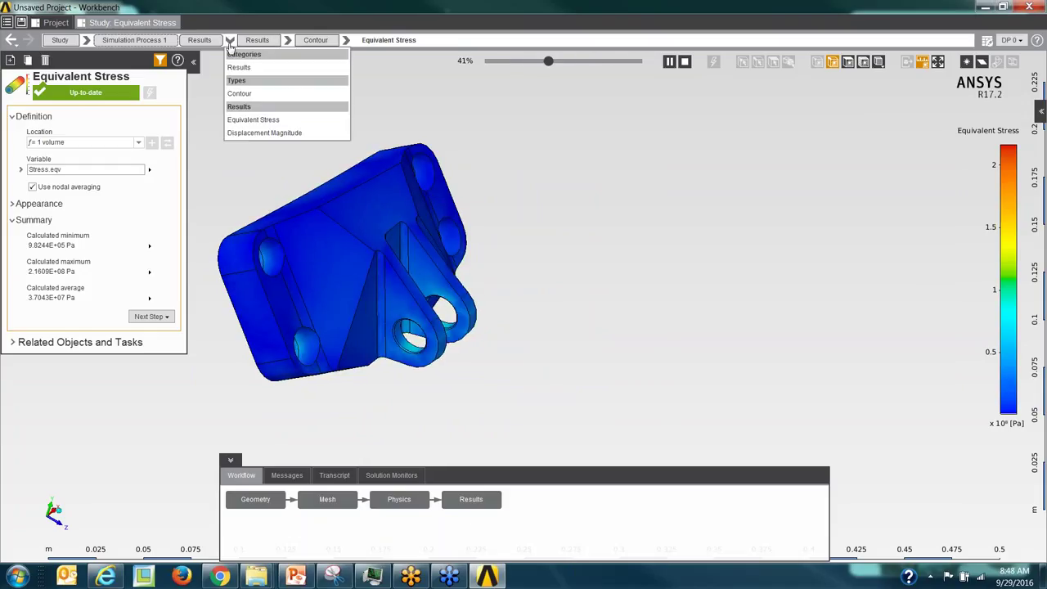
click(254, 133)
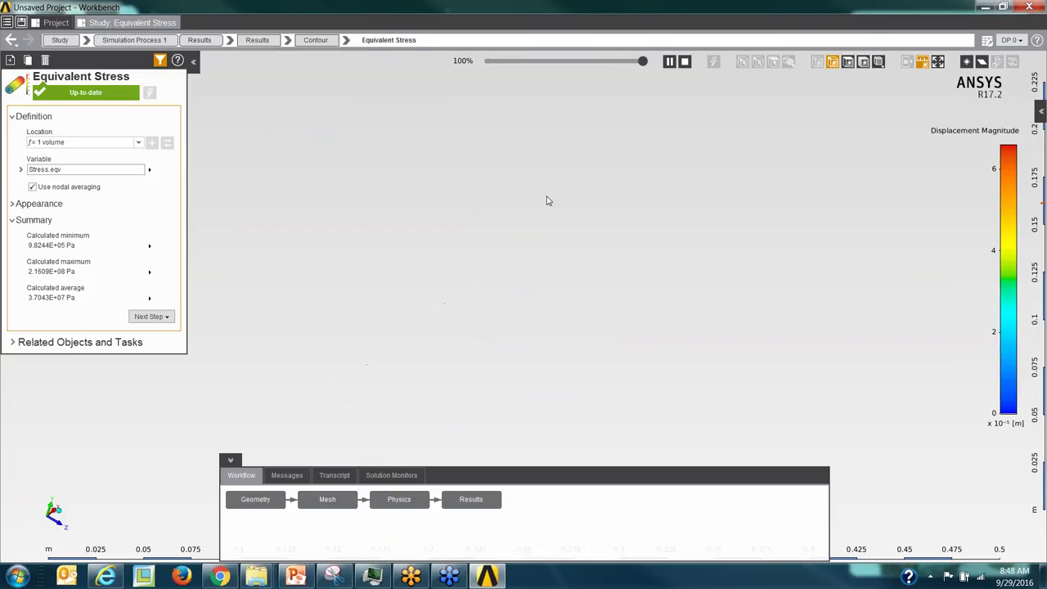
click(666, 63)
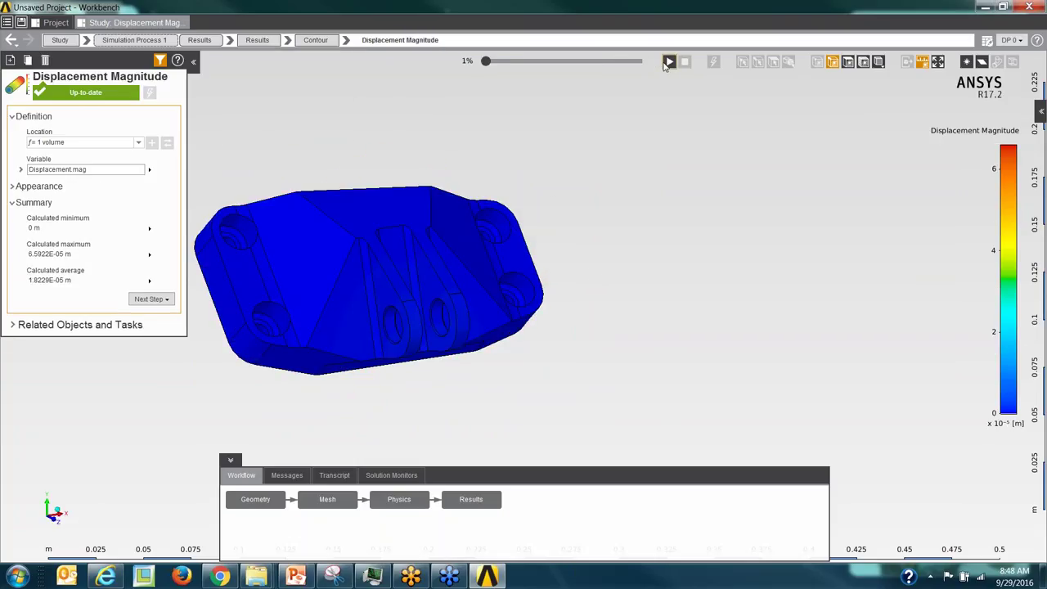
click(667, 62)
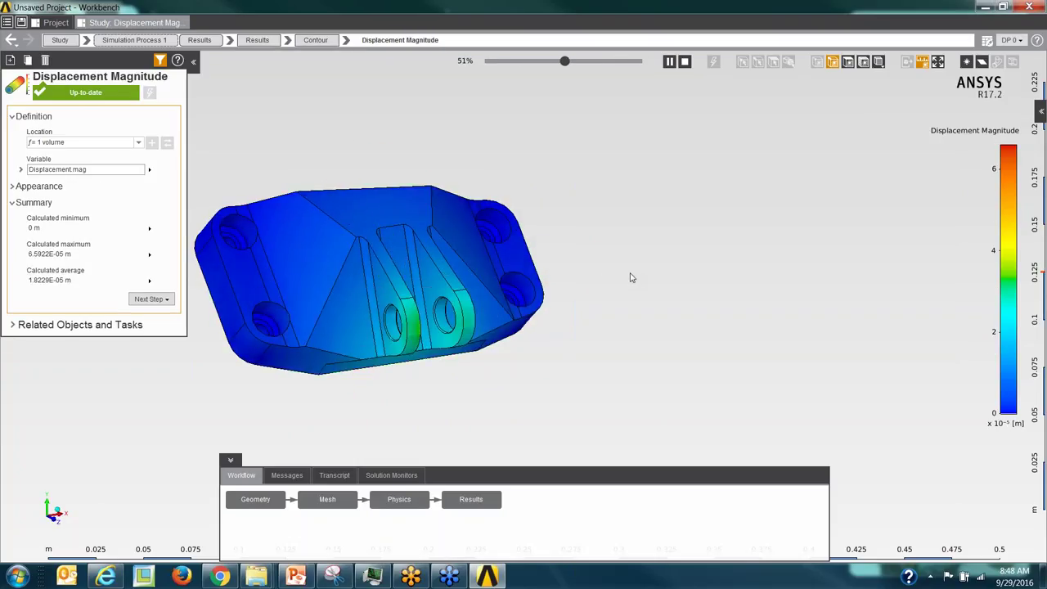
Set the displacement magnitude contour's coloring to Banded
click(19, 186)
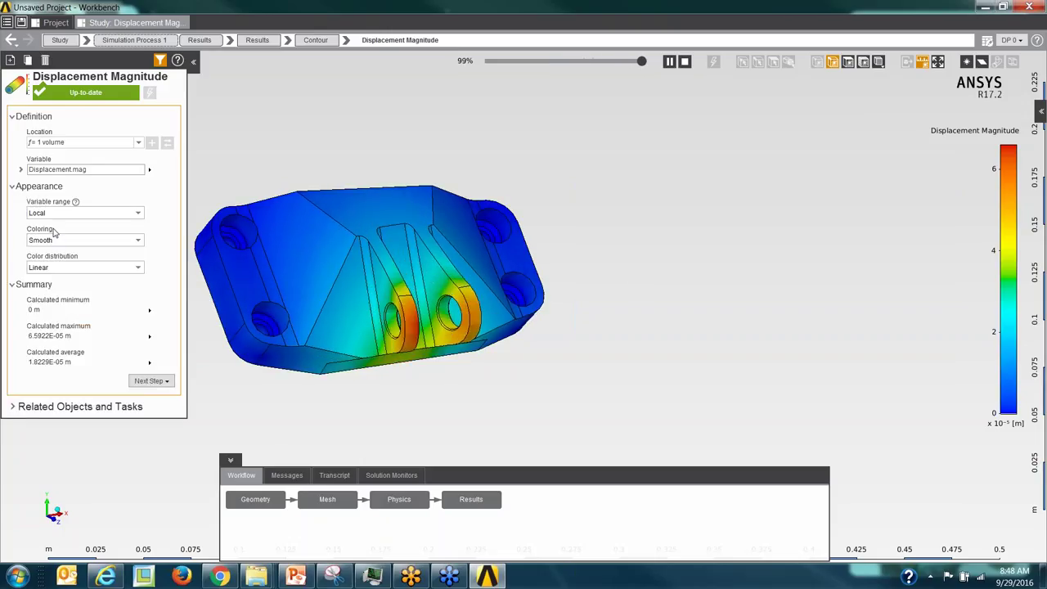
click(57, 240)
click(41, 253)
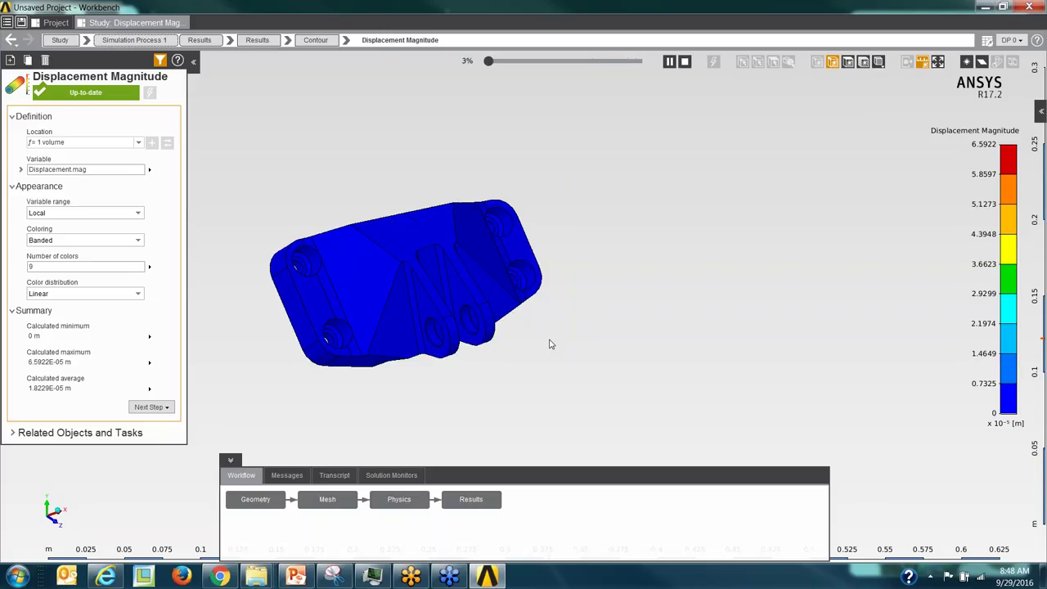
Start a new project without saving the modified bracket project
click(8, 22)
mouse_move(21, 35)
click(156, 51)
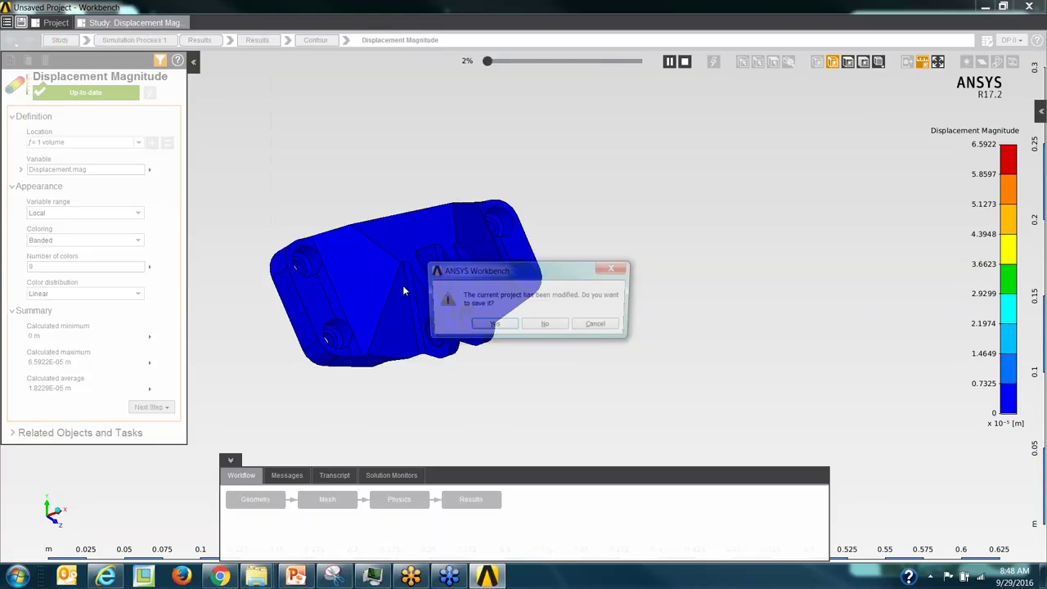
click(545, 323)
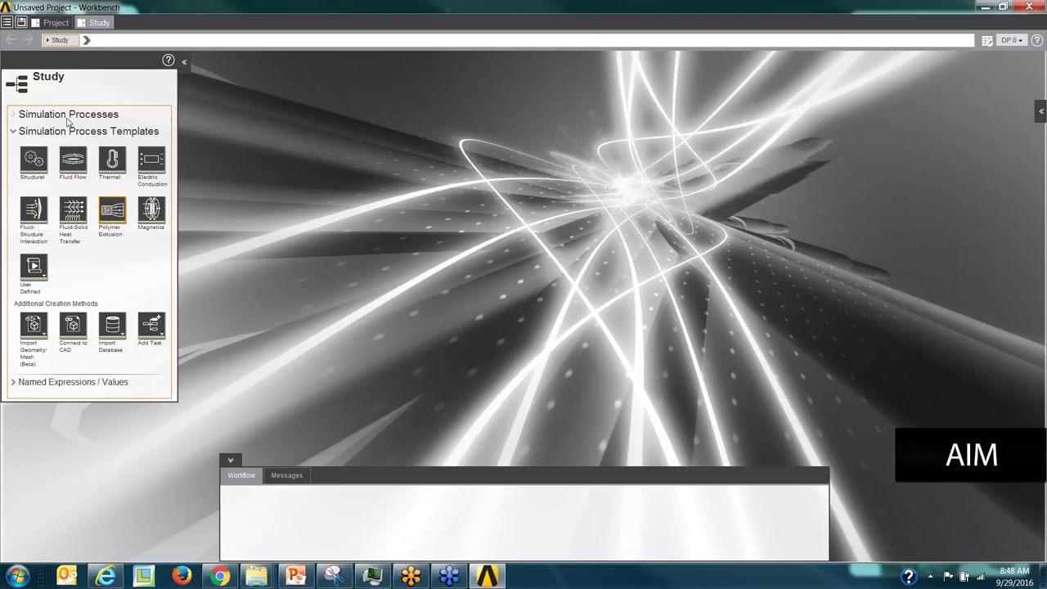
Load the HipImplantAnalysis, InternalFlow and WindTunnelDesign extensions and point out their new simulation process templates
click(7, 23)
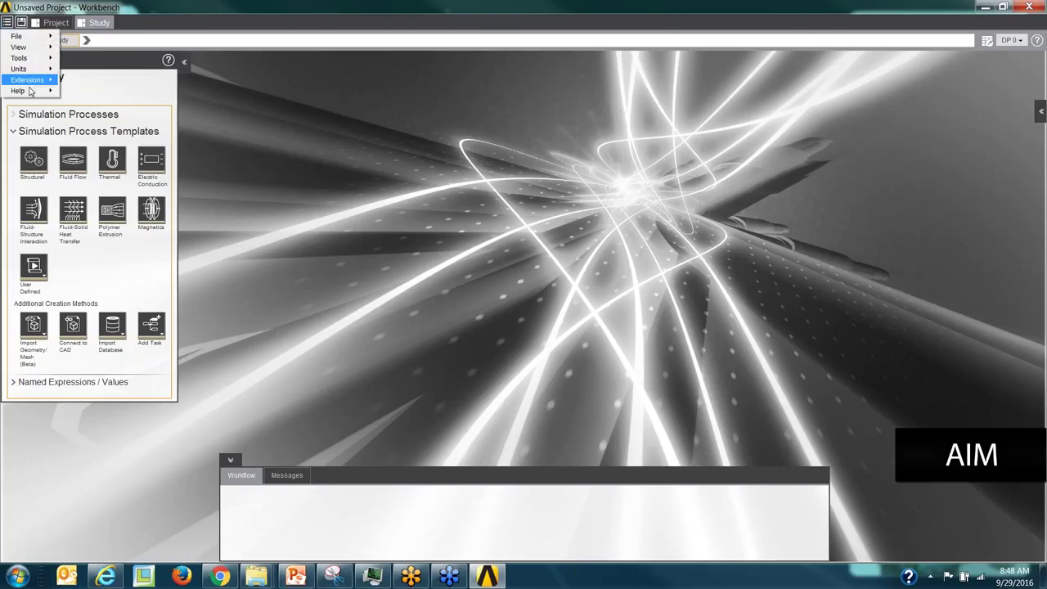
mouse_move(30, 81)
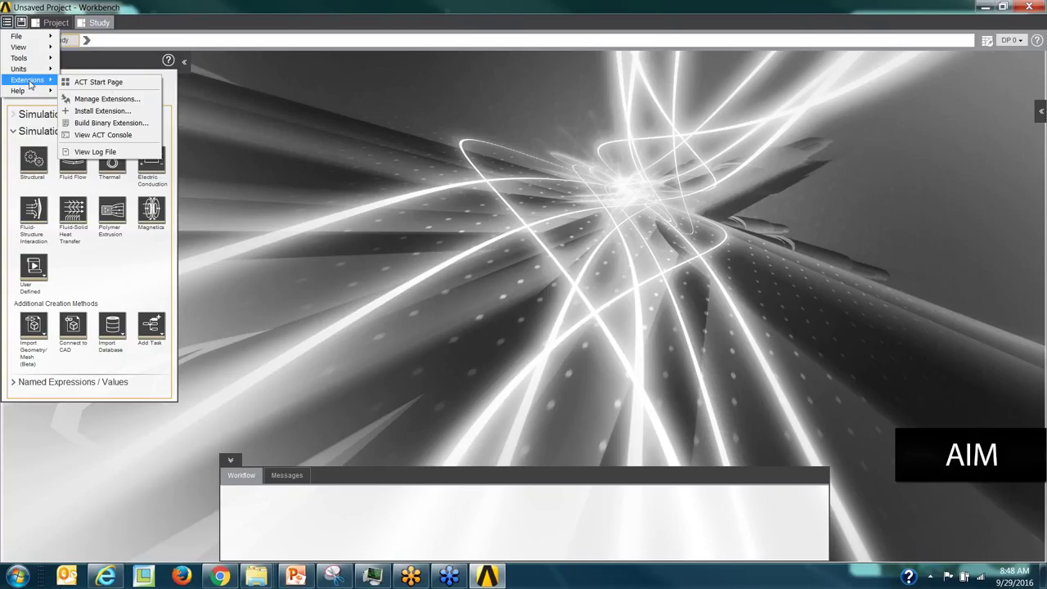
click(98, 98)
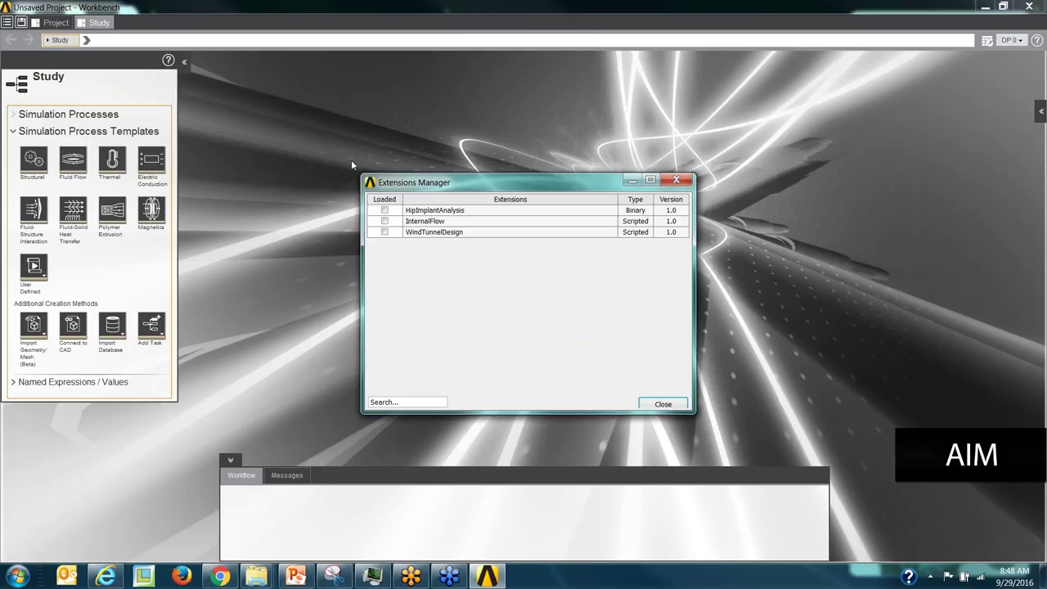
click(385, 210)
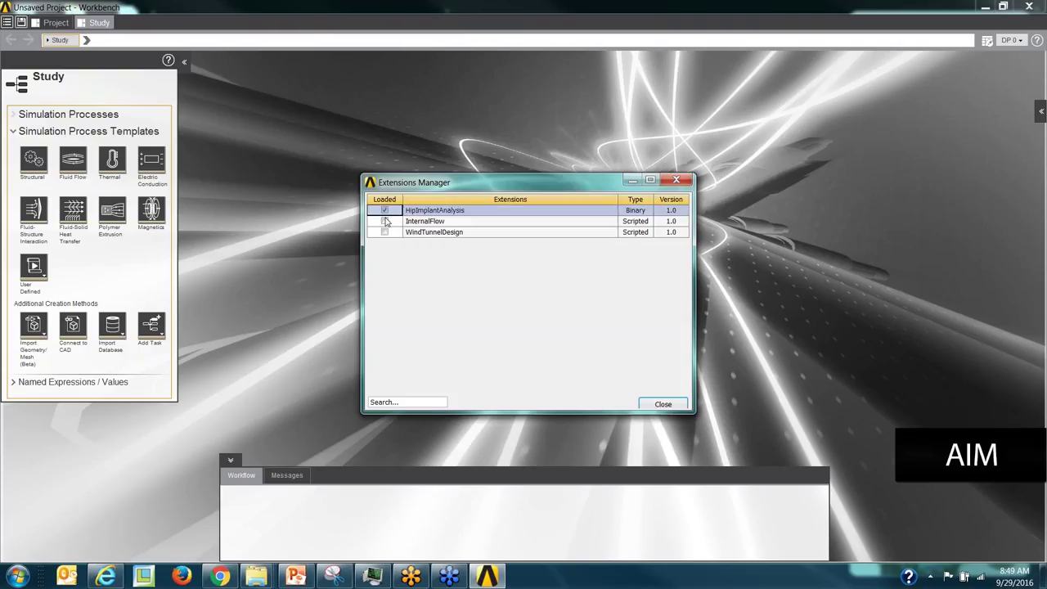
click(385, 221)
click(385, 232)
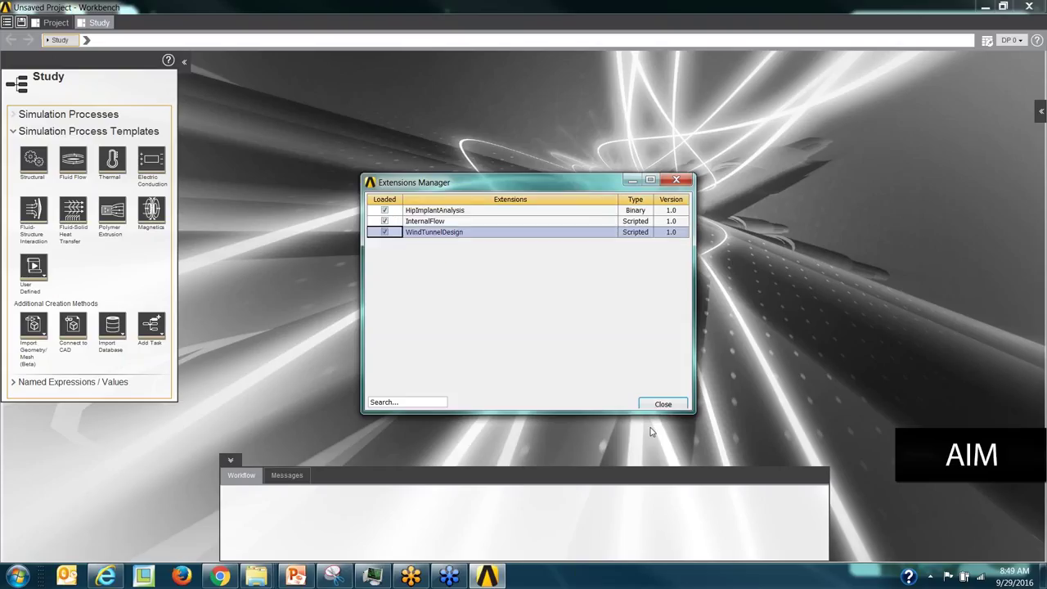
click(663, 405)
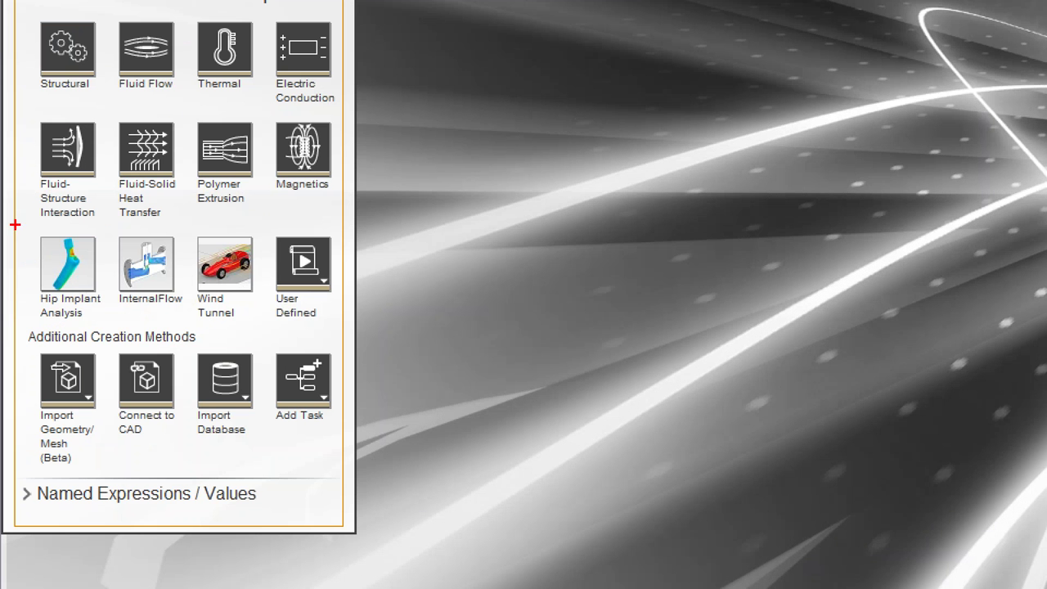
drag(18, 224, 273, 320)
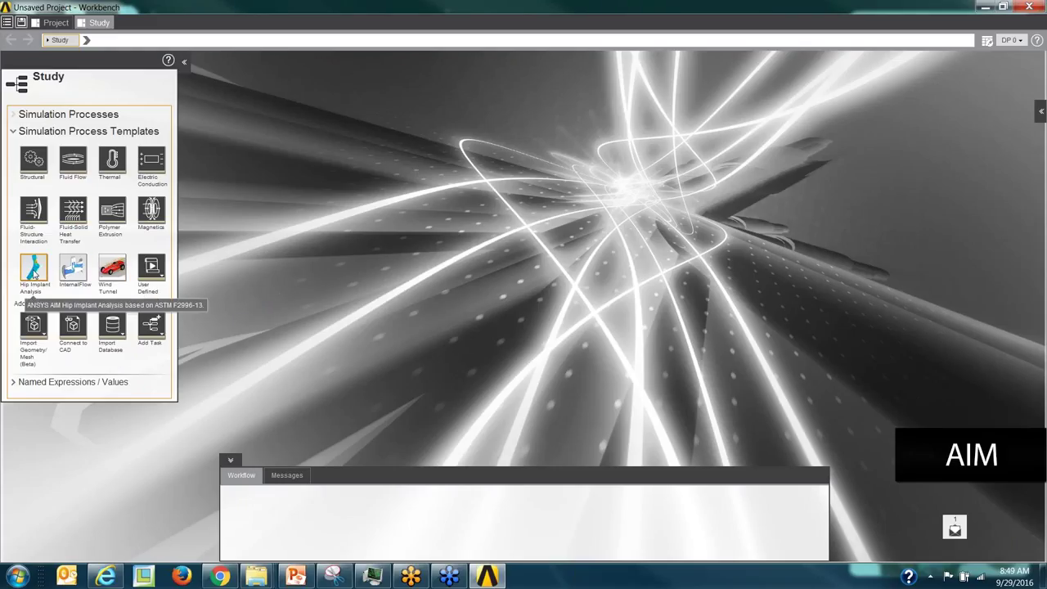
Start a Hip Implant Analysis and choose astm_model.igs from C:\demos\aim\hipimplant as its geometry file
click(34, 270)
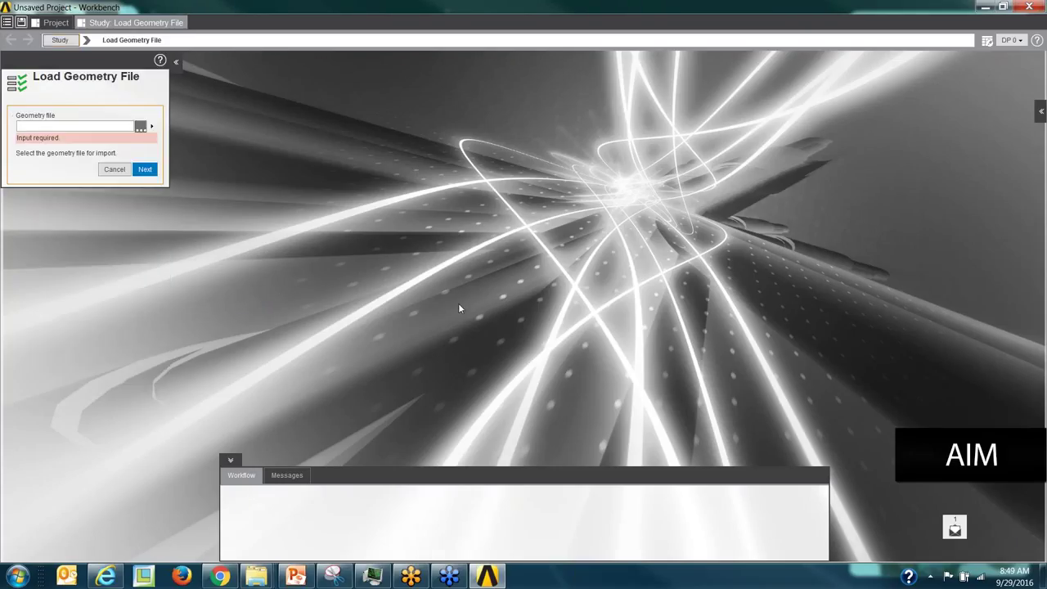
click(142, 132)
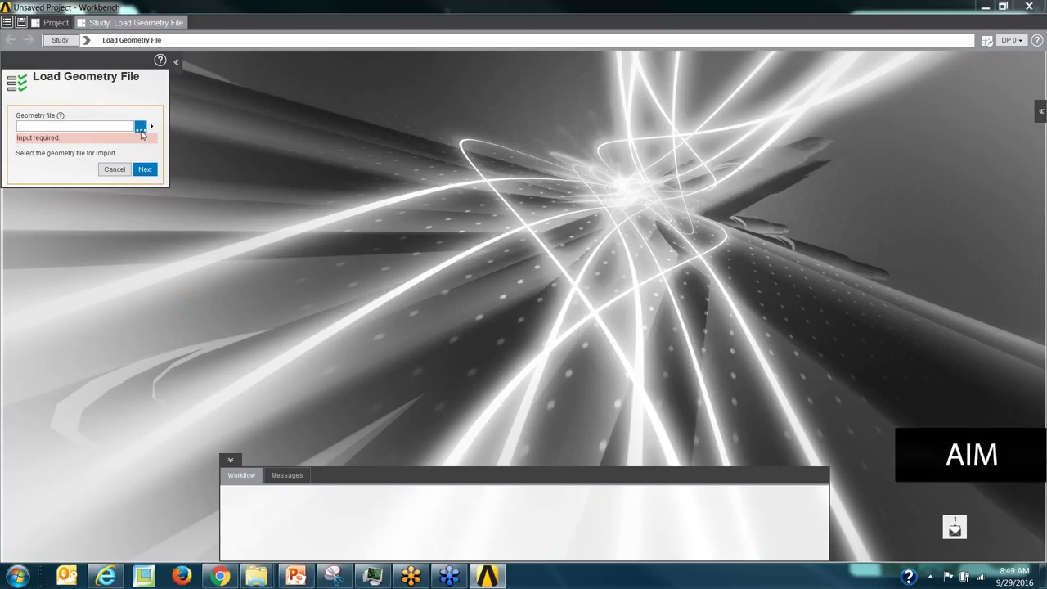
scroll(106, 156, down, 3)
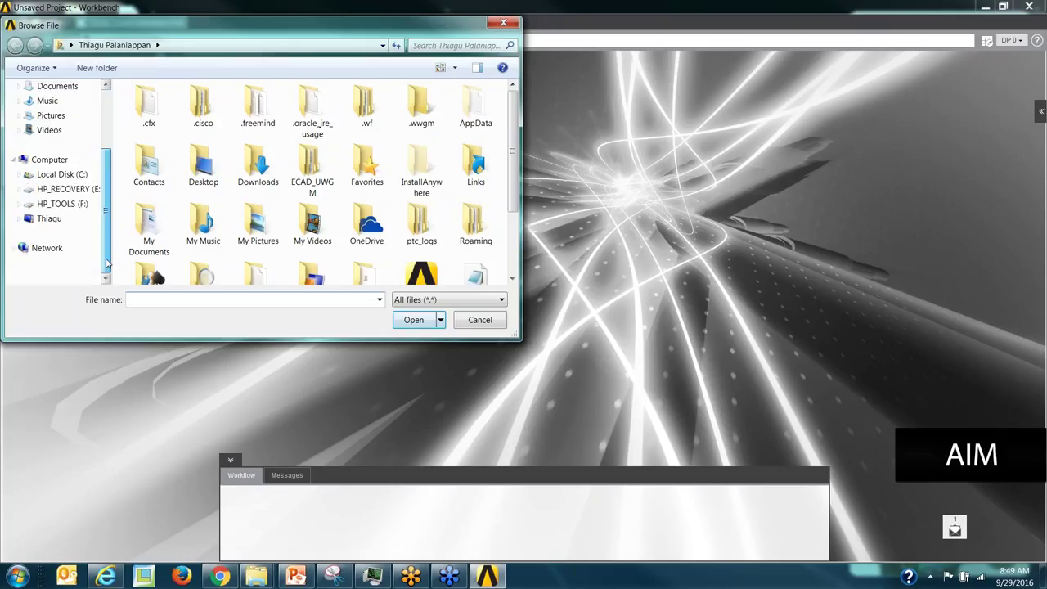
click(61, 204)
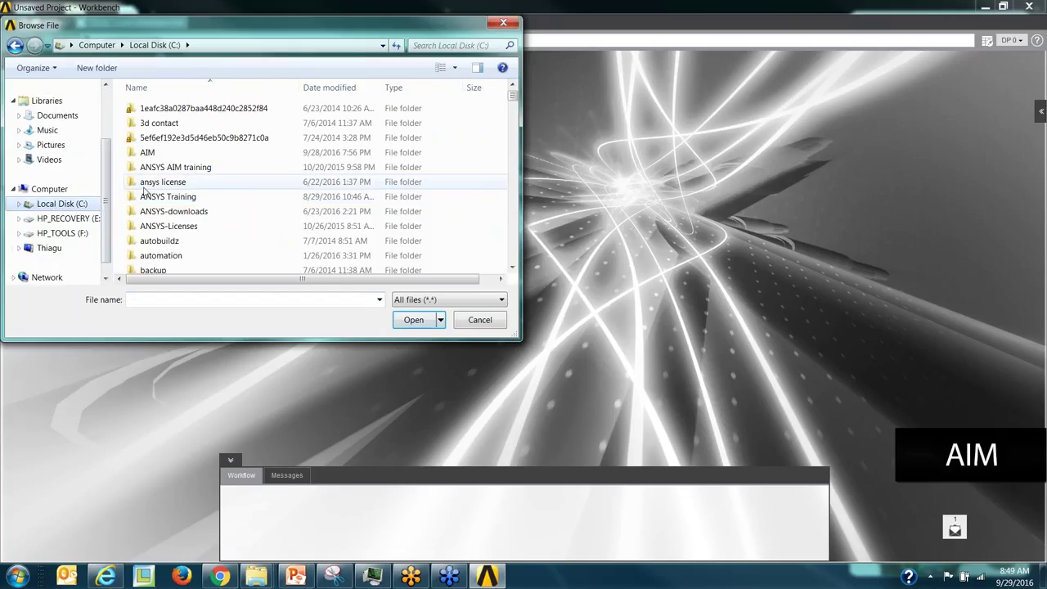
scroll(148, 165, down, 7)
double_click(153, 136)
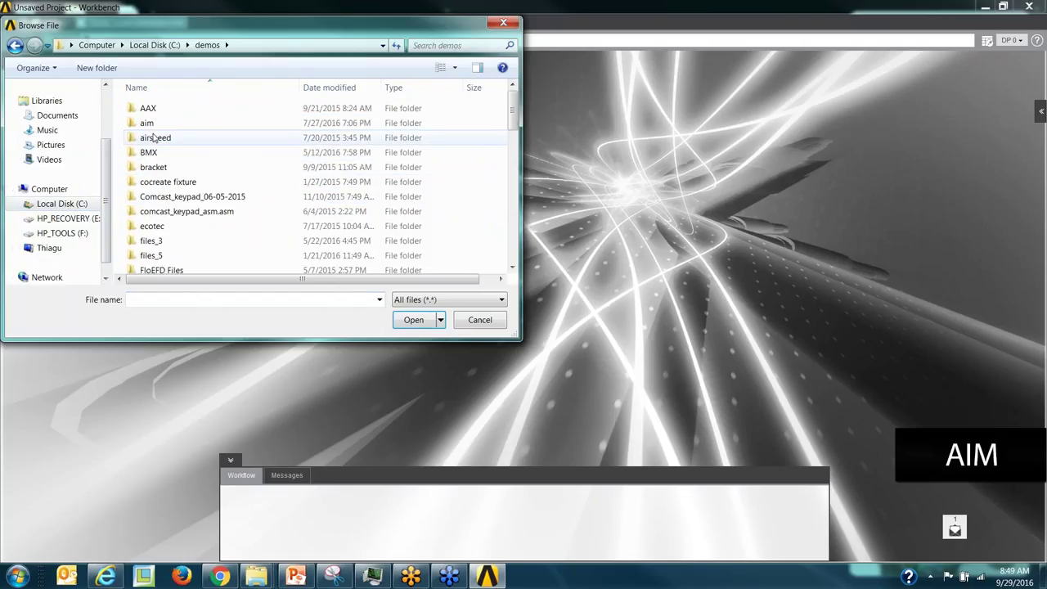
double_click(147, 122)
scroll(173, 208, down, 1)
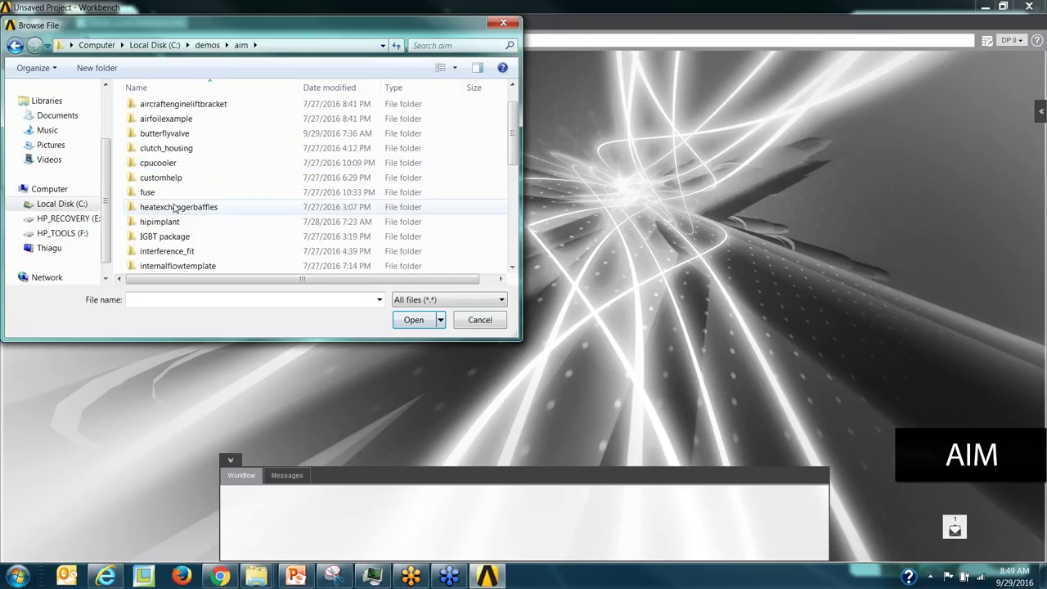
double_click(162, 222)
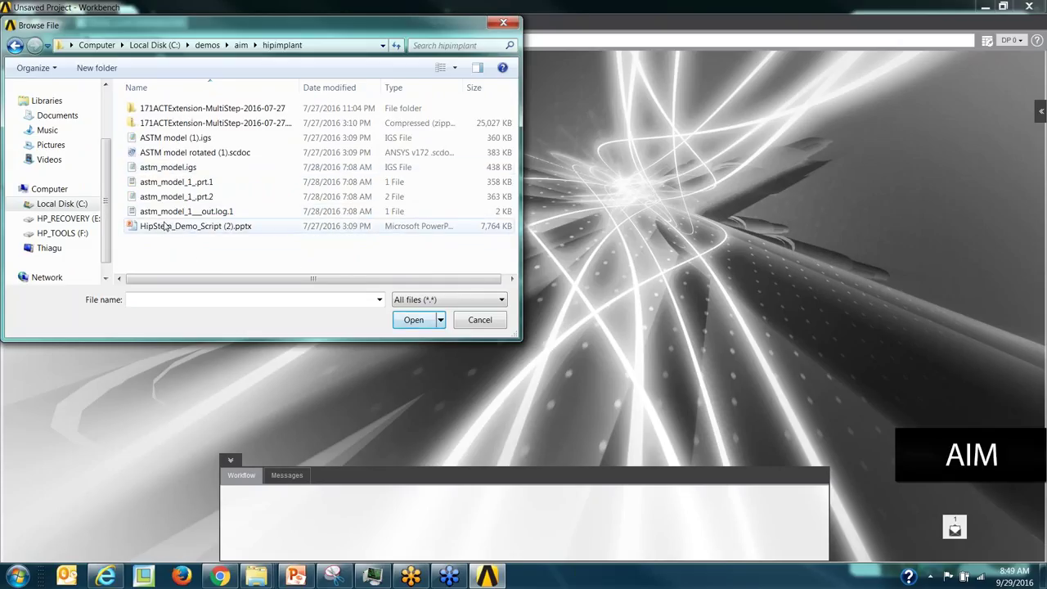
double_click(169, 168)
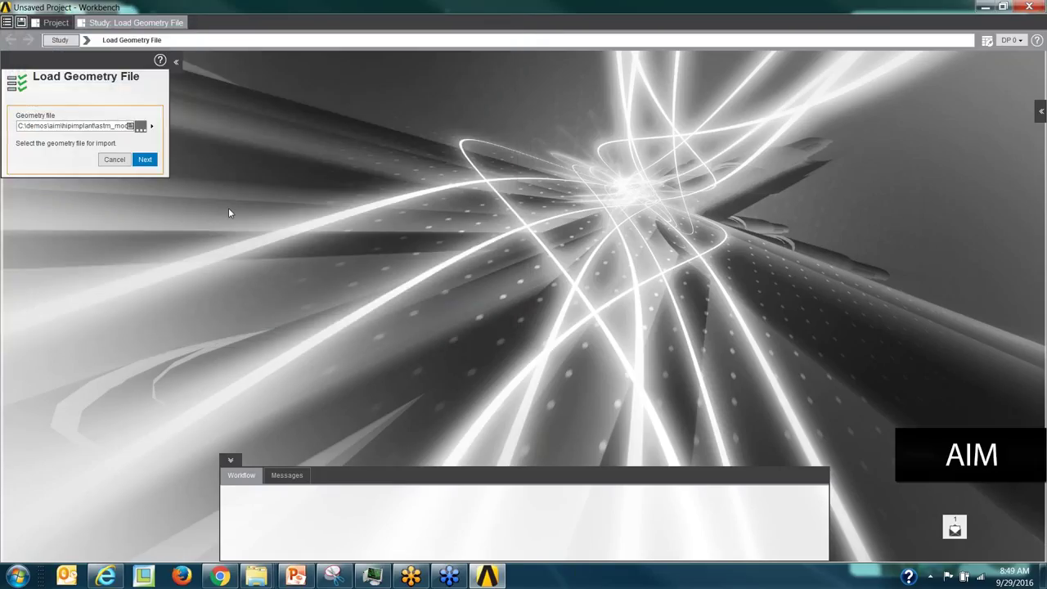
Import the chosen implant geometry file and accept the default Young's modulus and Poisson's ratio as its material properties
click(144, 160)
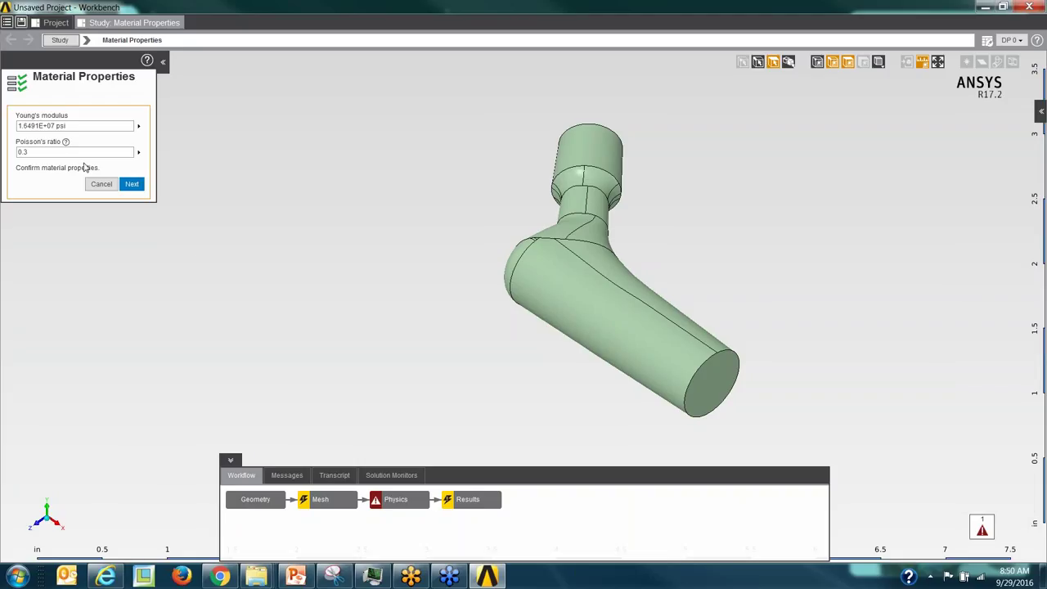
click(49, 125)
key(Tab)
click(133, 185)
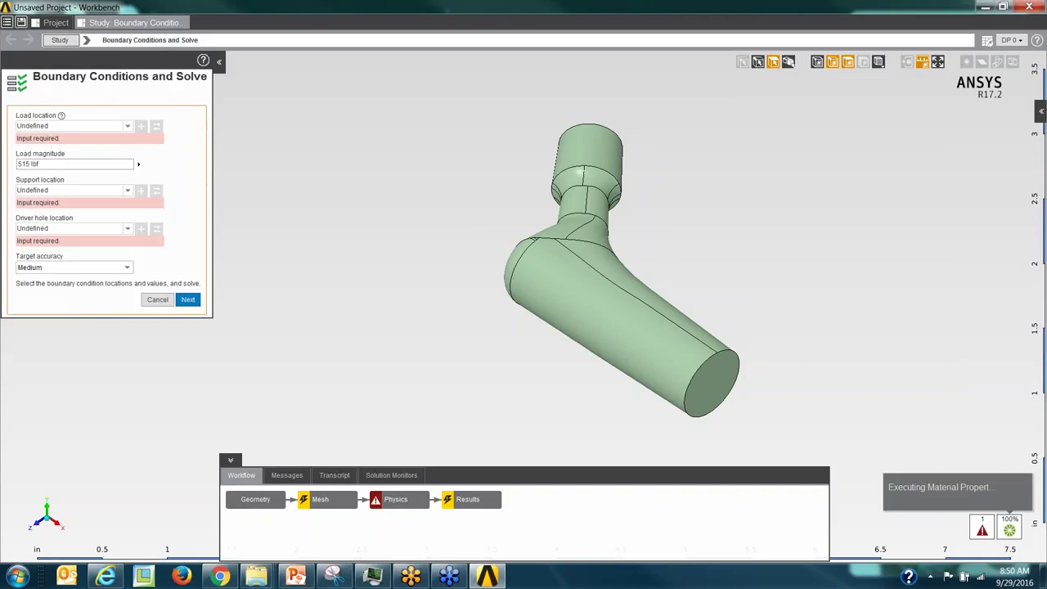
Assign the flat end face of the implant's head as the load location and the stem's cut end face as the support location
middle_drag(464, 214, 427, 391)
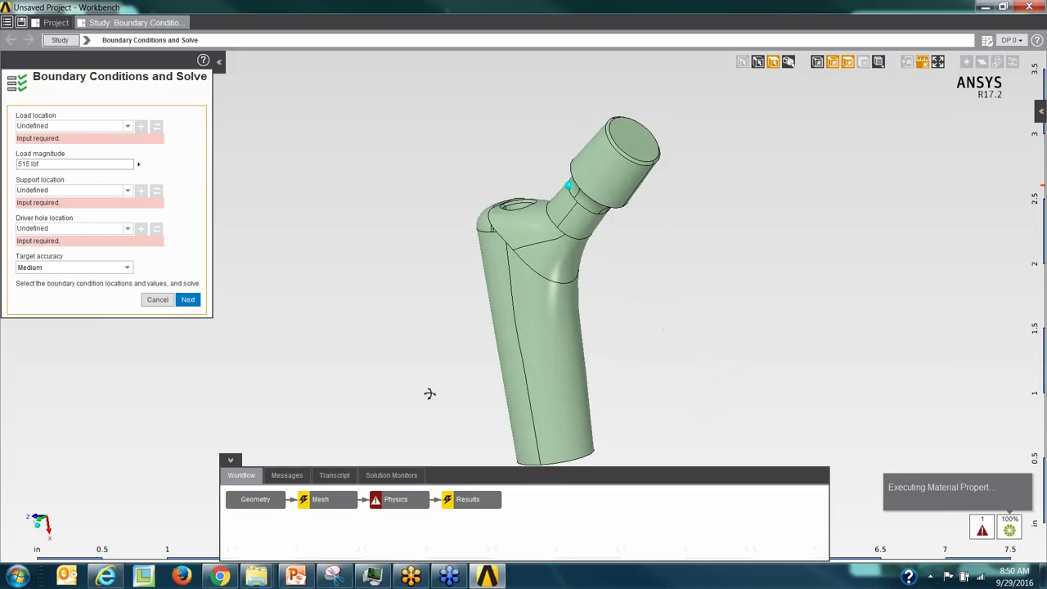
click(629, 134)
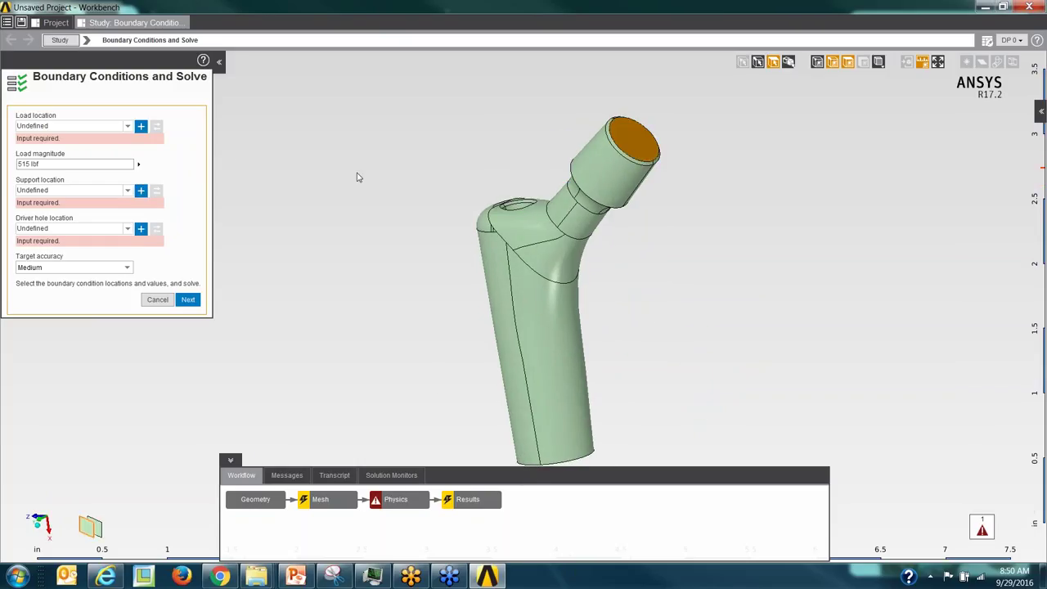
click(141, 126)
middle_drag(395, 295, 388, 246)
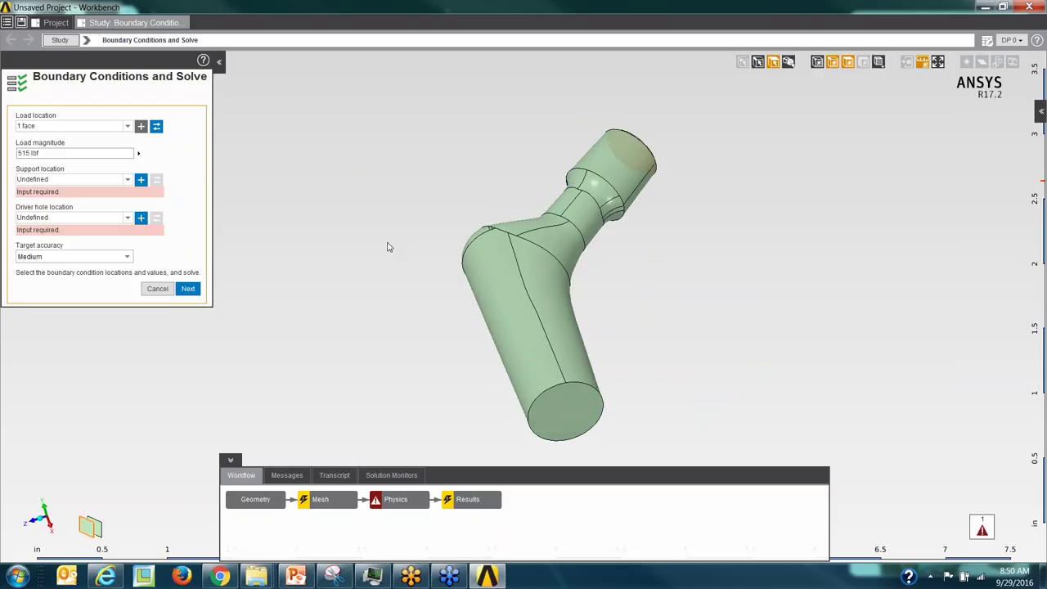
click(570, 413)
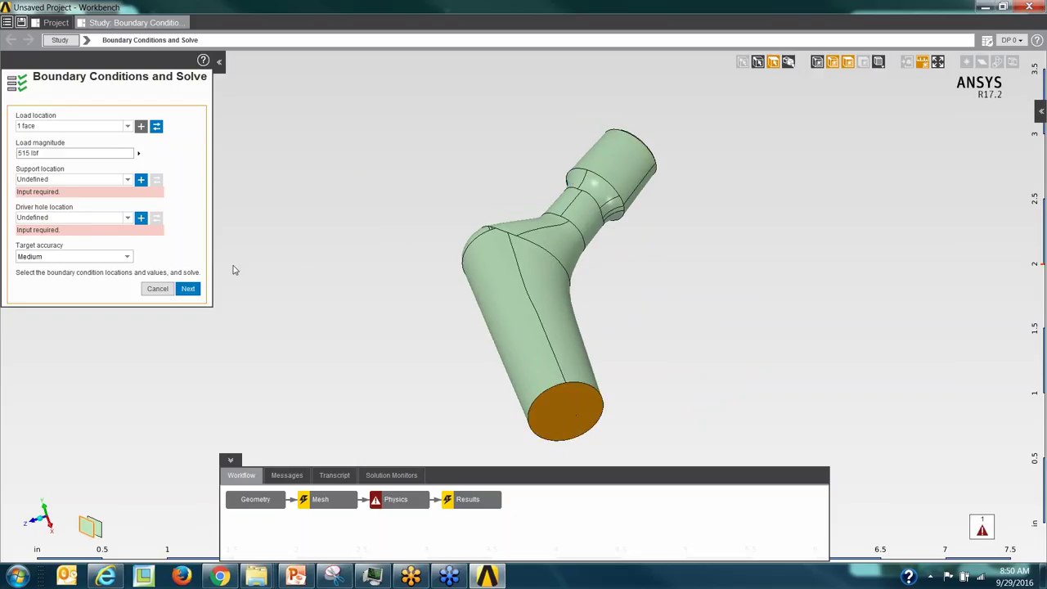
click(141, 179)
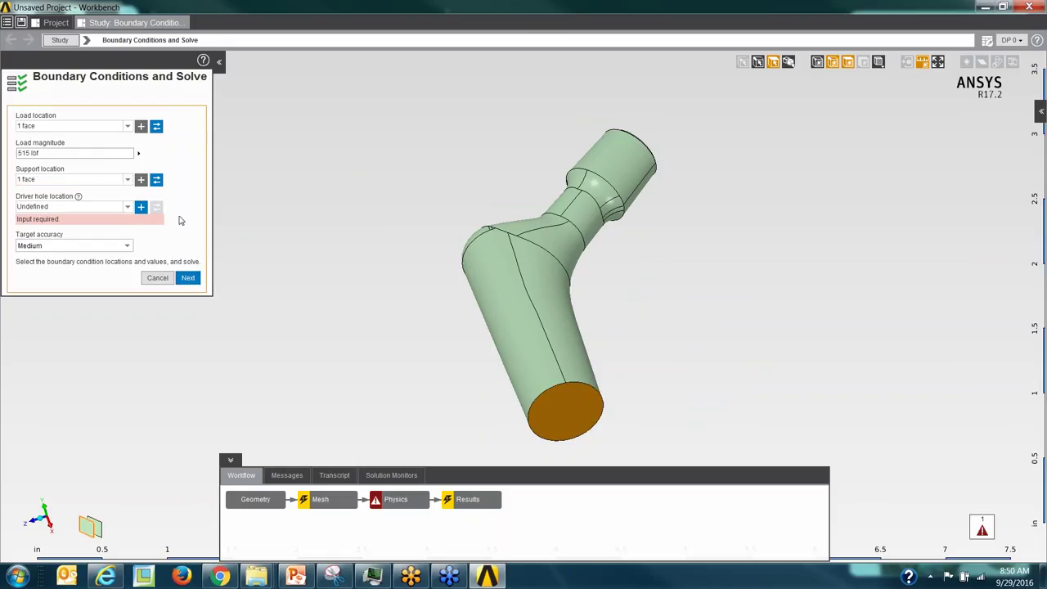
Assign the inner face of the driver hole as the driver hole location and solve the implant analysis with the default load and accuracy
middle_drag(362, 211, 470, 392)
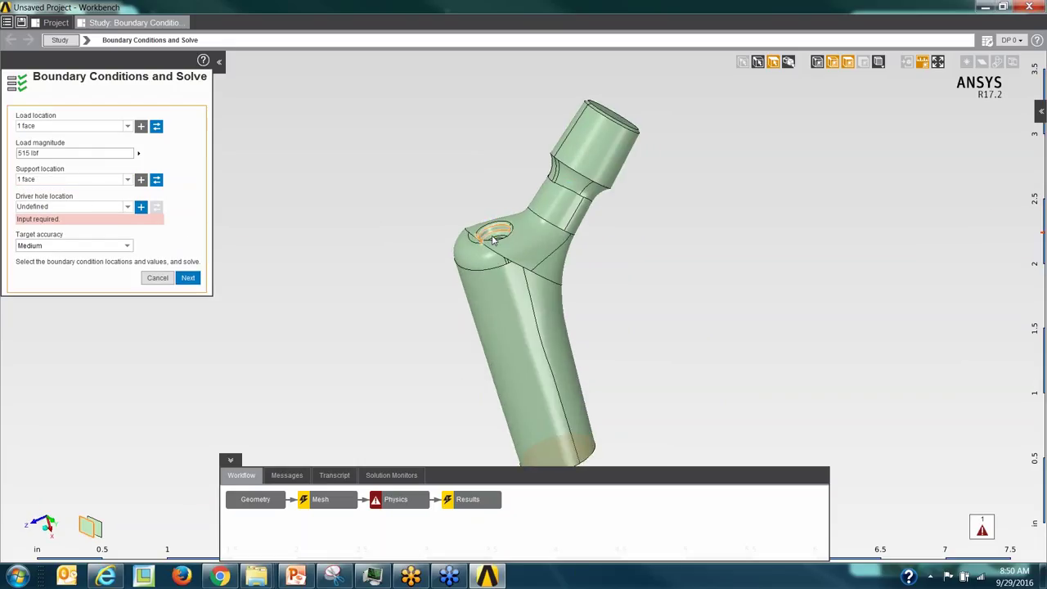
scroll(492, 238, up, 2)
middle_drag(492, 238, 368, 260)
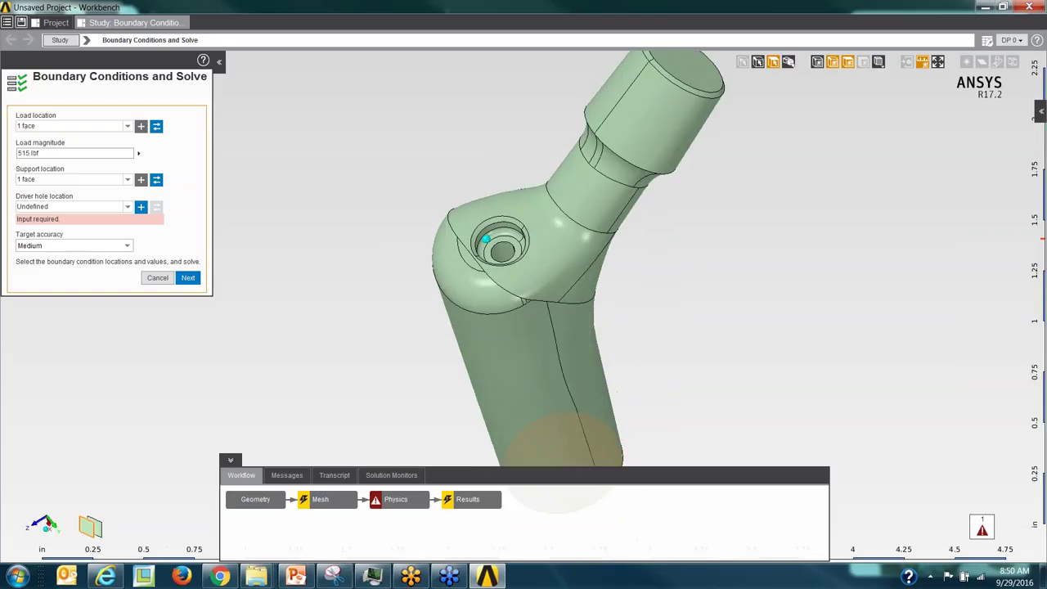
click(140, 207)
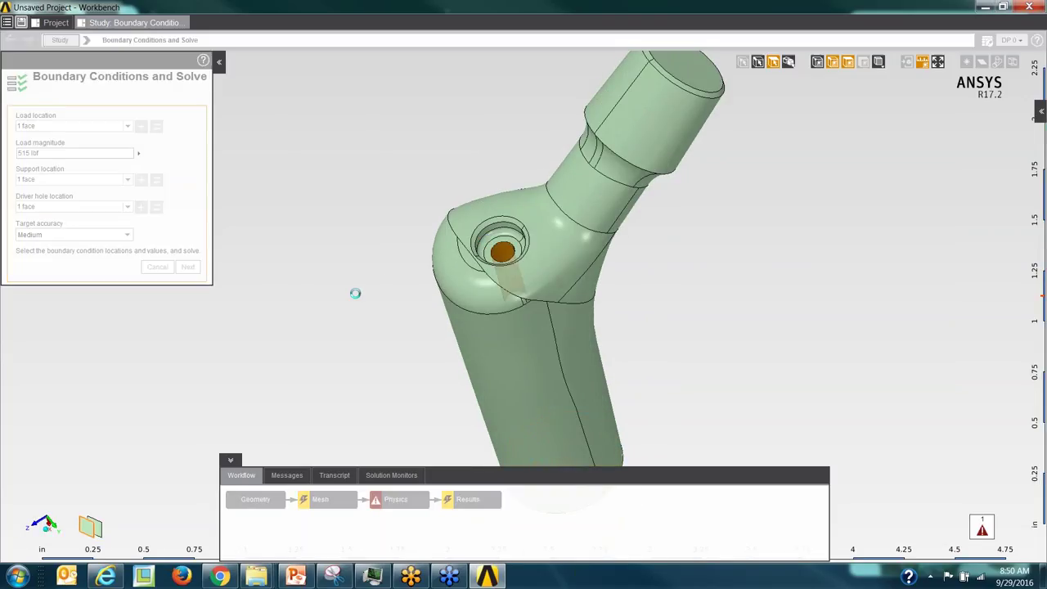
click(188, 268)
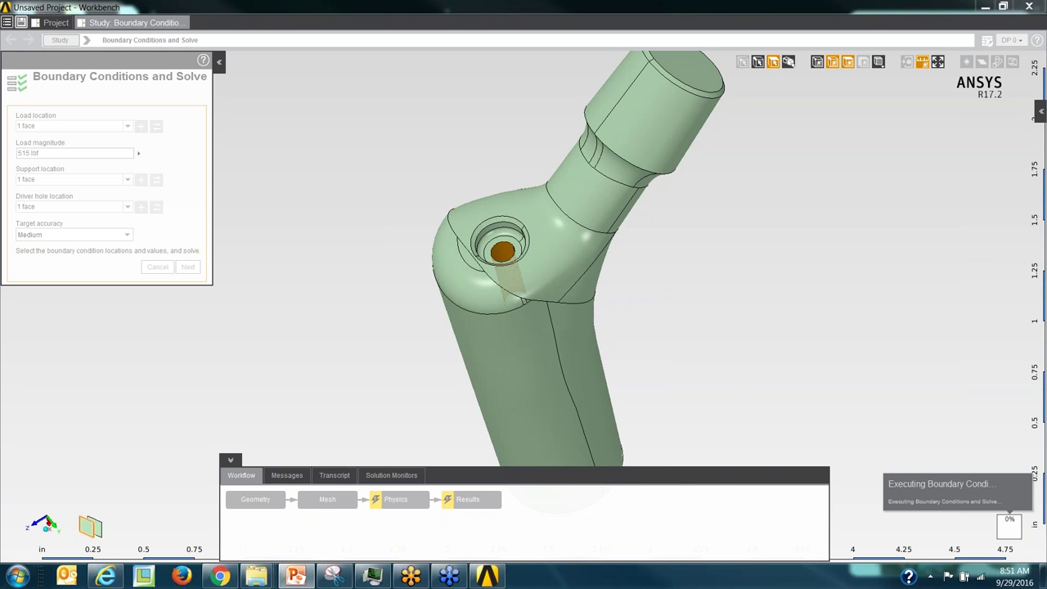
Switch to the PowerPoint slide show and display the "time for questions" slide
click(296, 576)
click(695, 315)
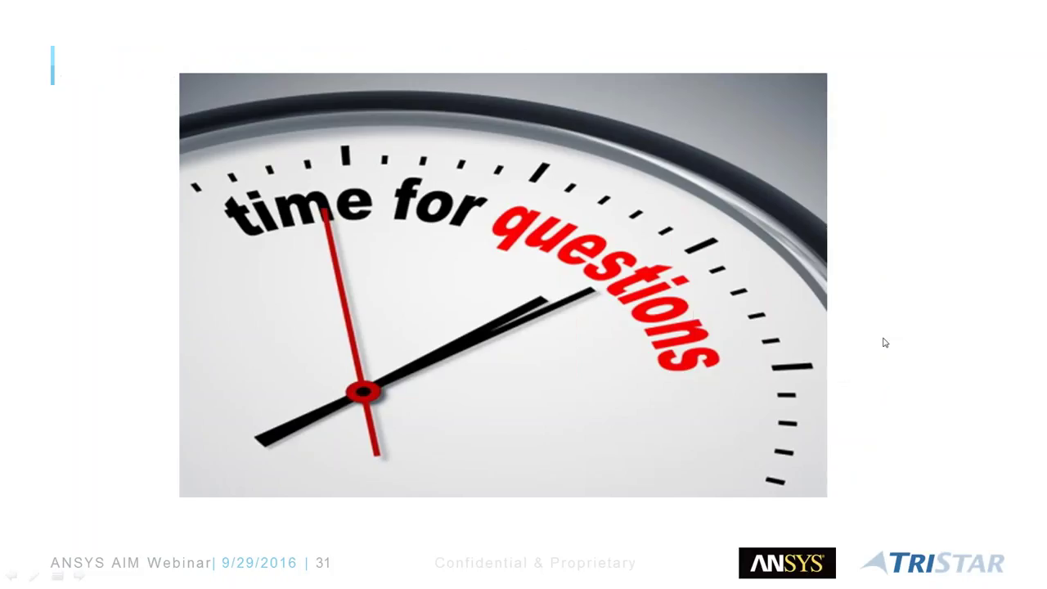